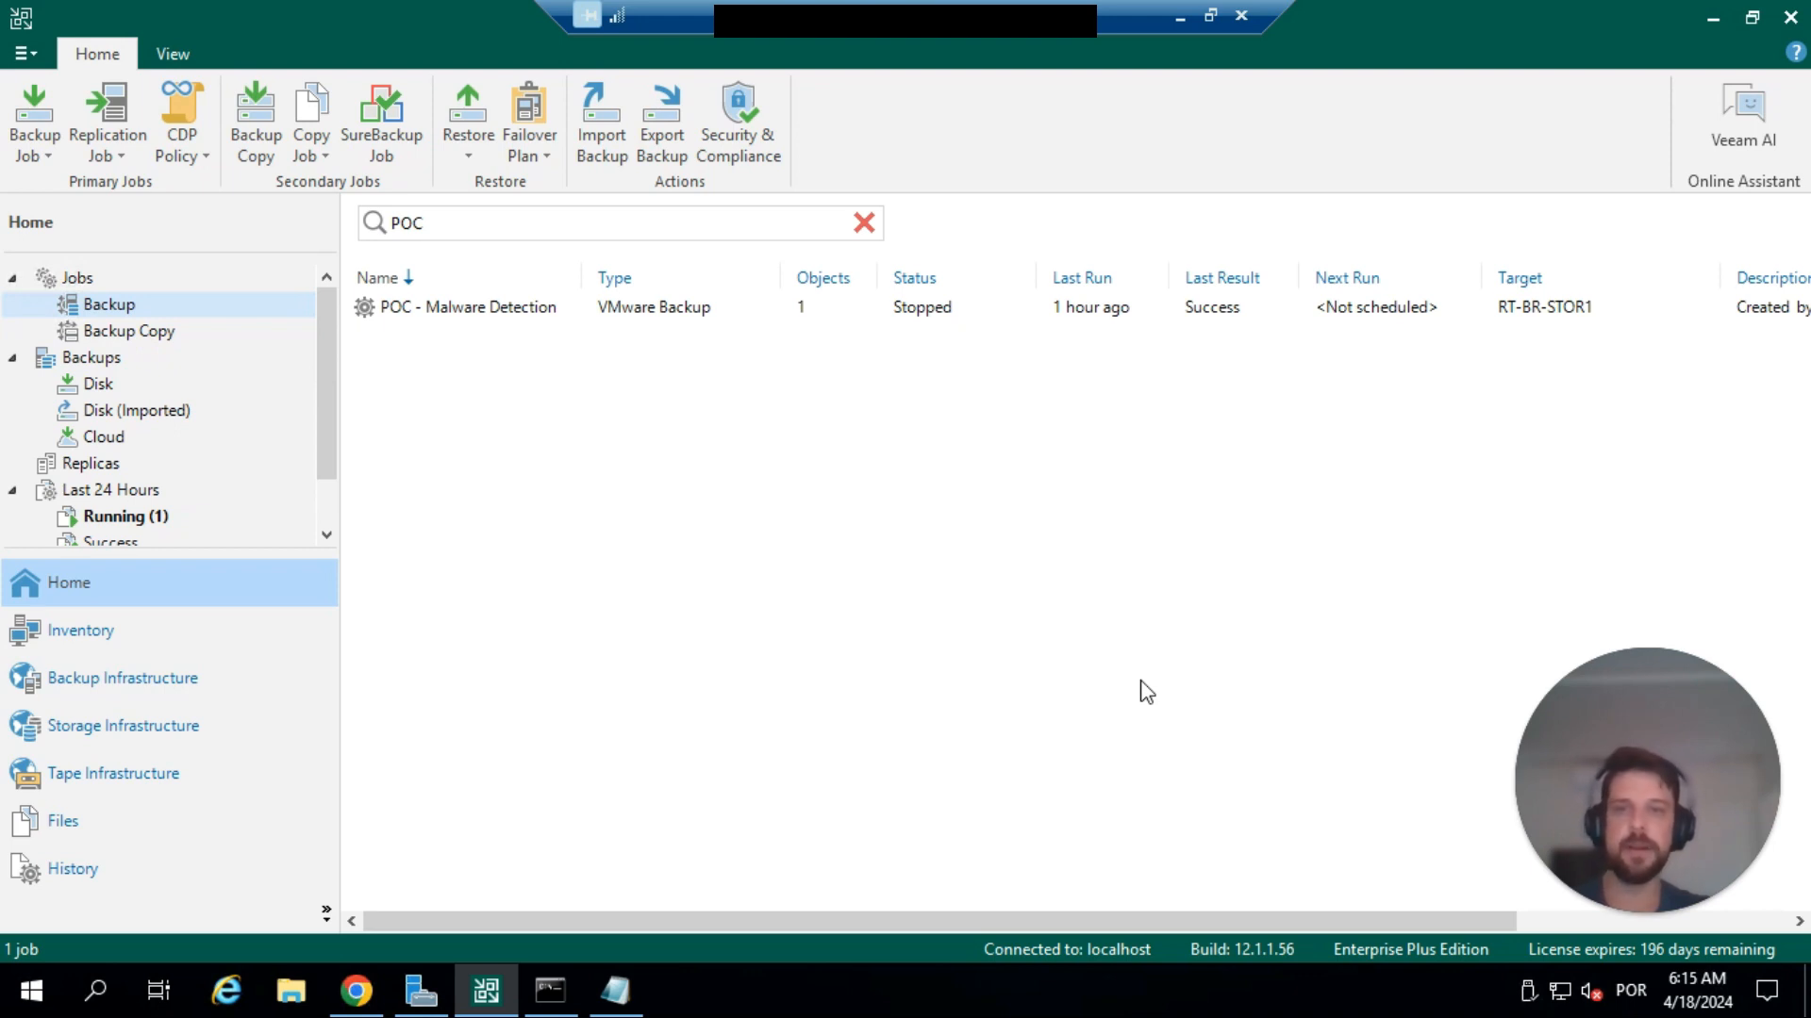
View the Veeam Backup & Replication build and version information, and close it.
click(23, 52)
mouse_move(144, 690)
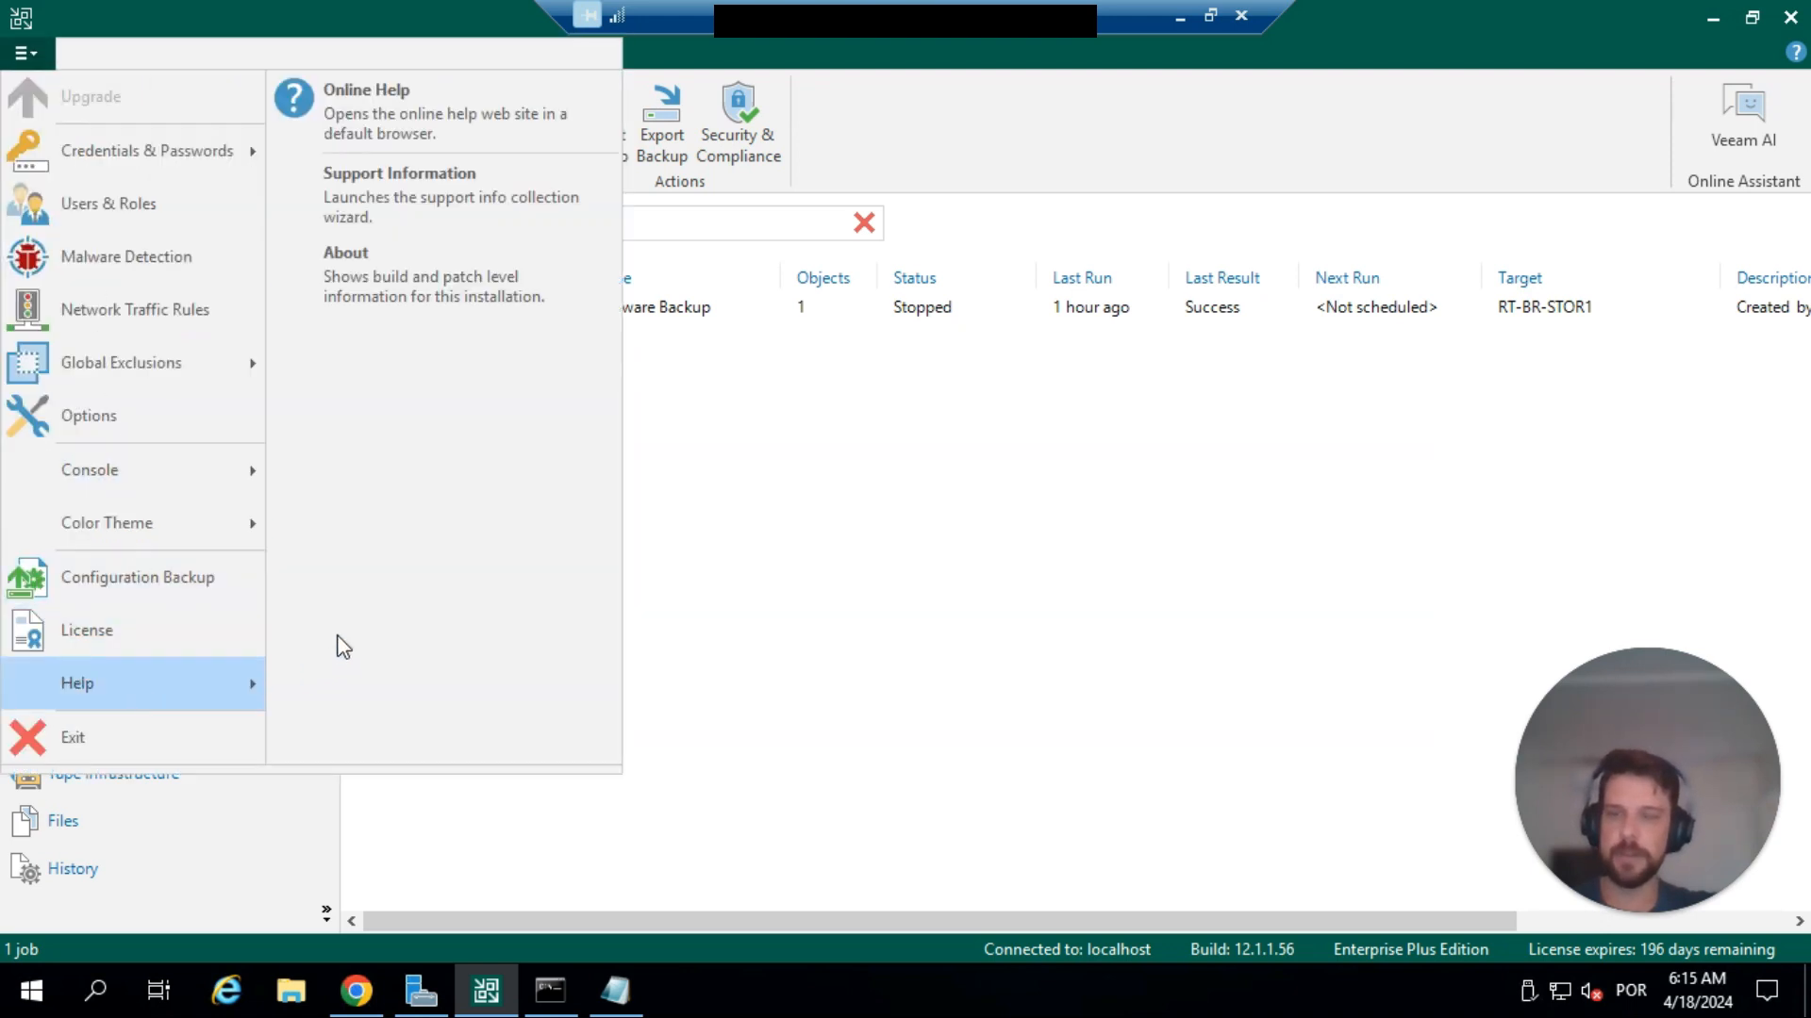
click(424, 298)
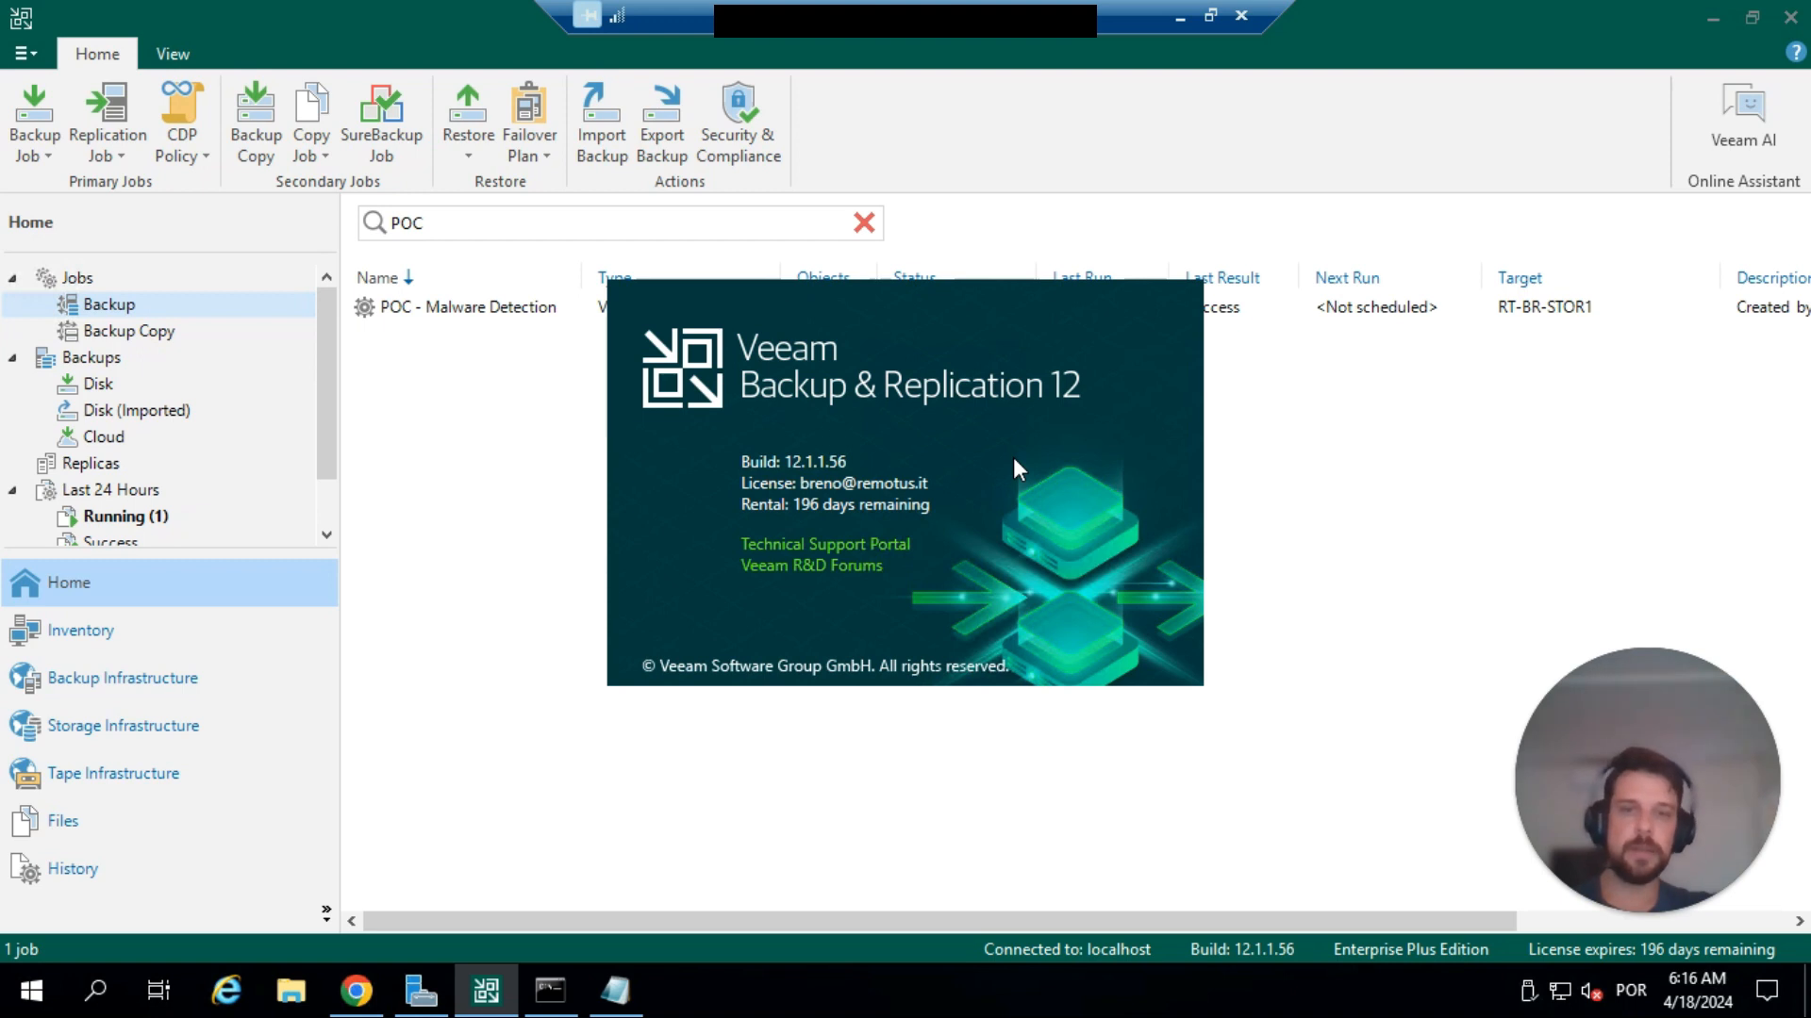
click(863, 476)
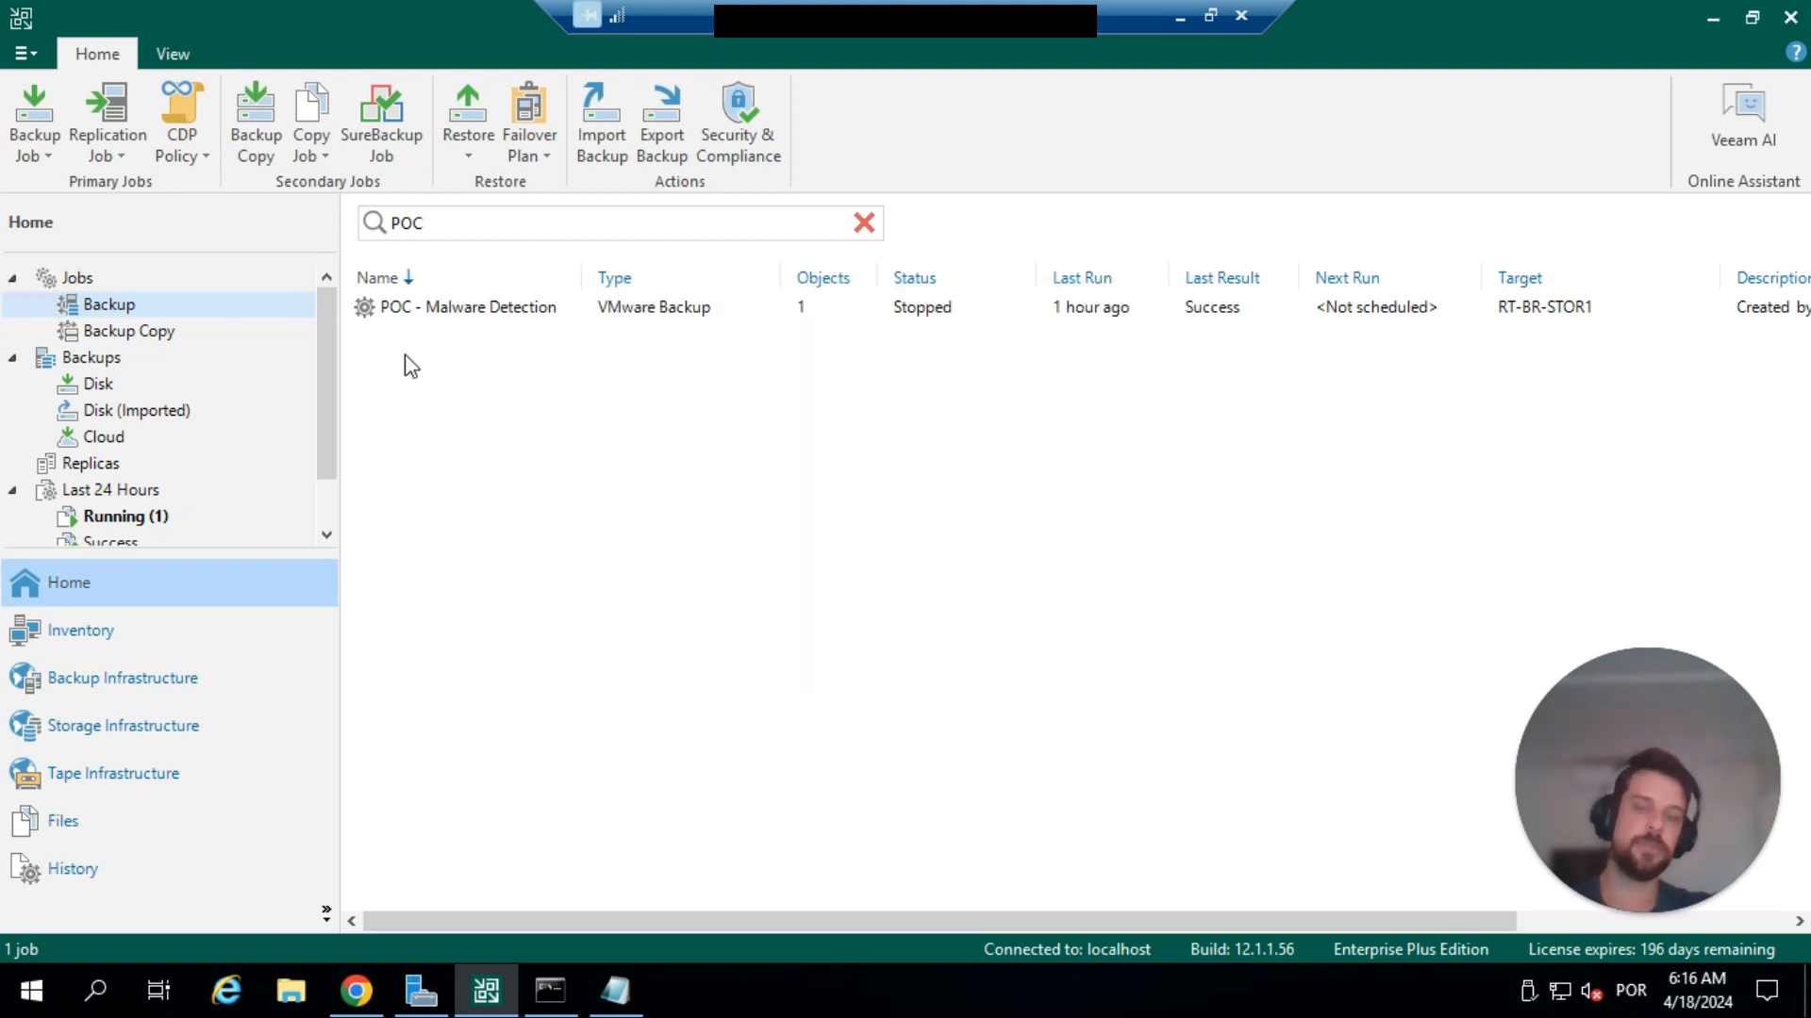
Open the malware detection settings and examine the *.encrypted mask in the suspicious files list of the monitored file masks.
click(34, 57)
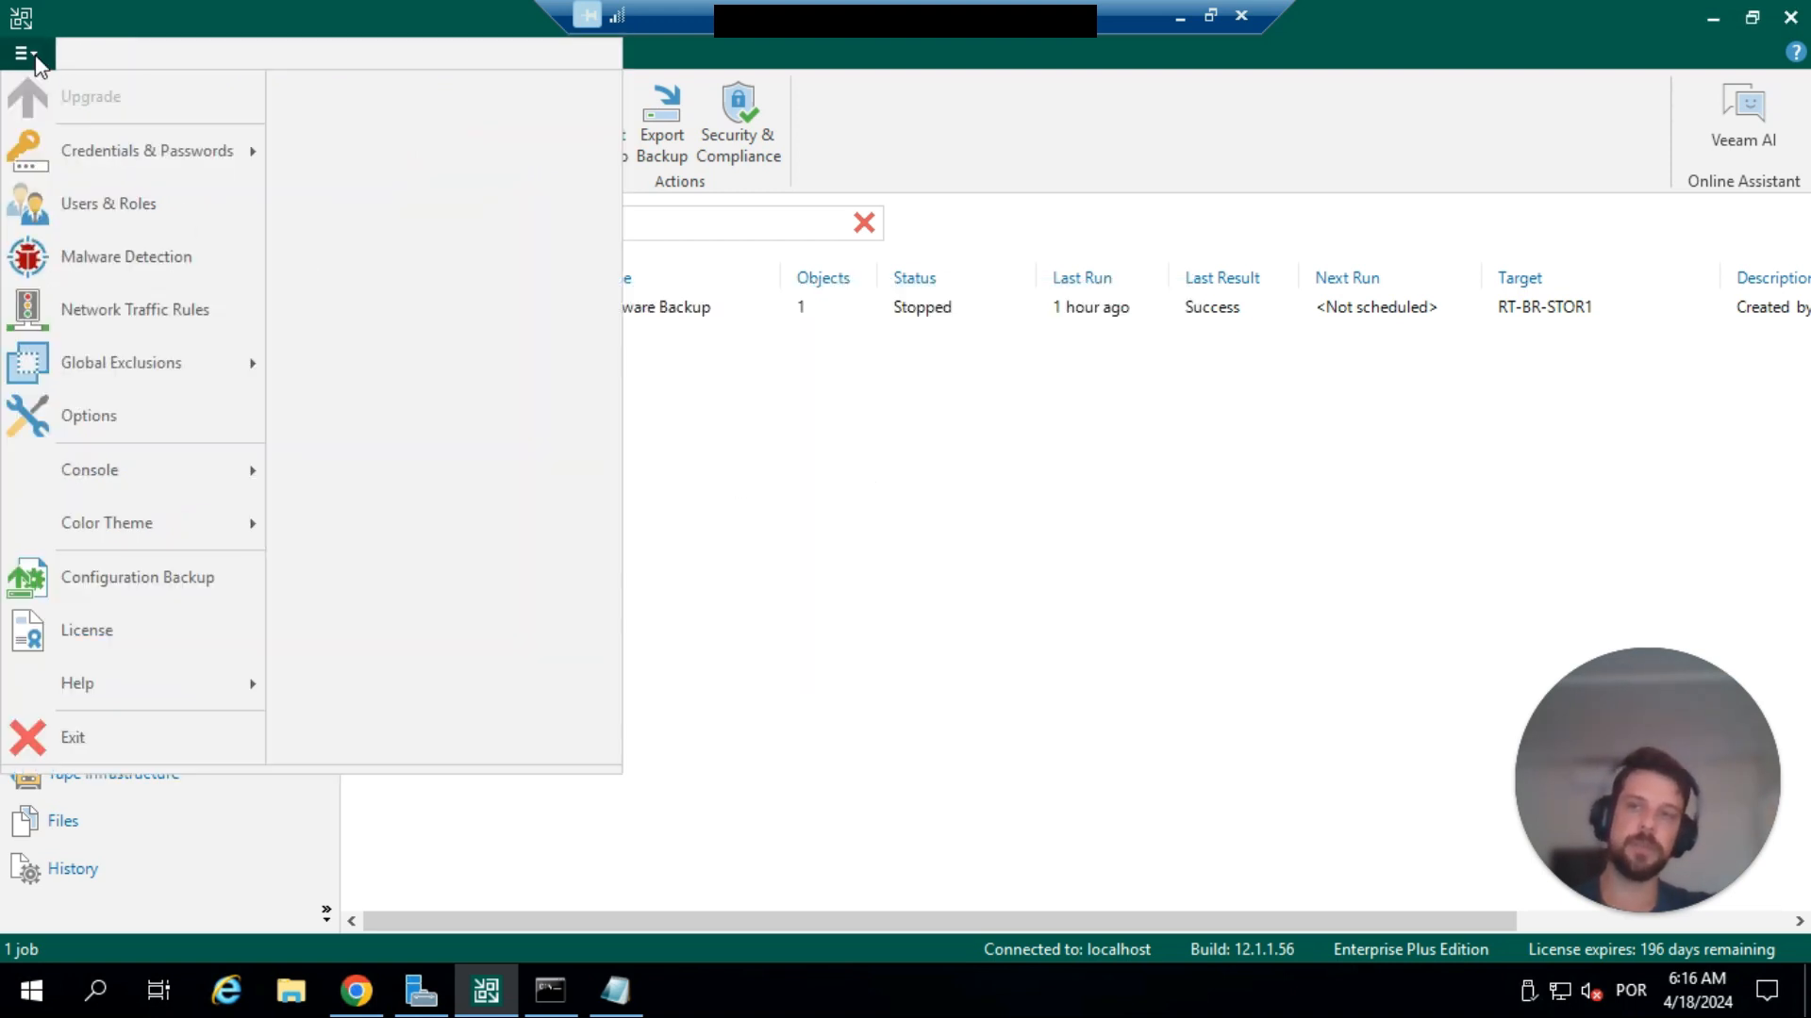
click(130, 256)
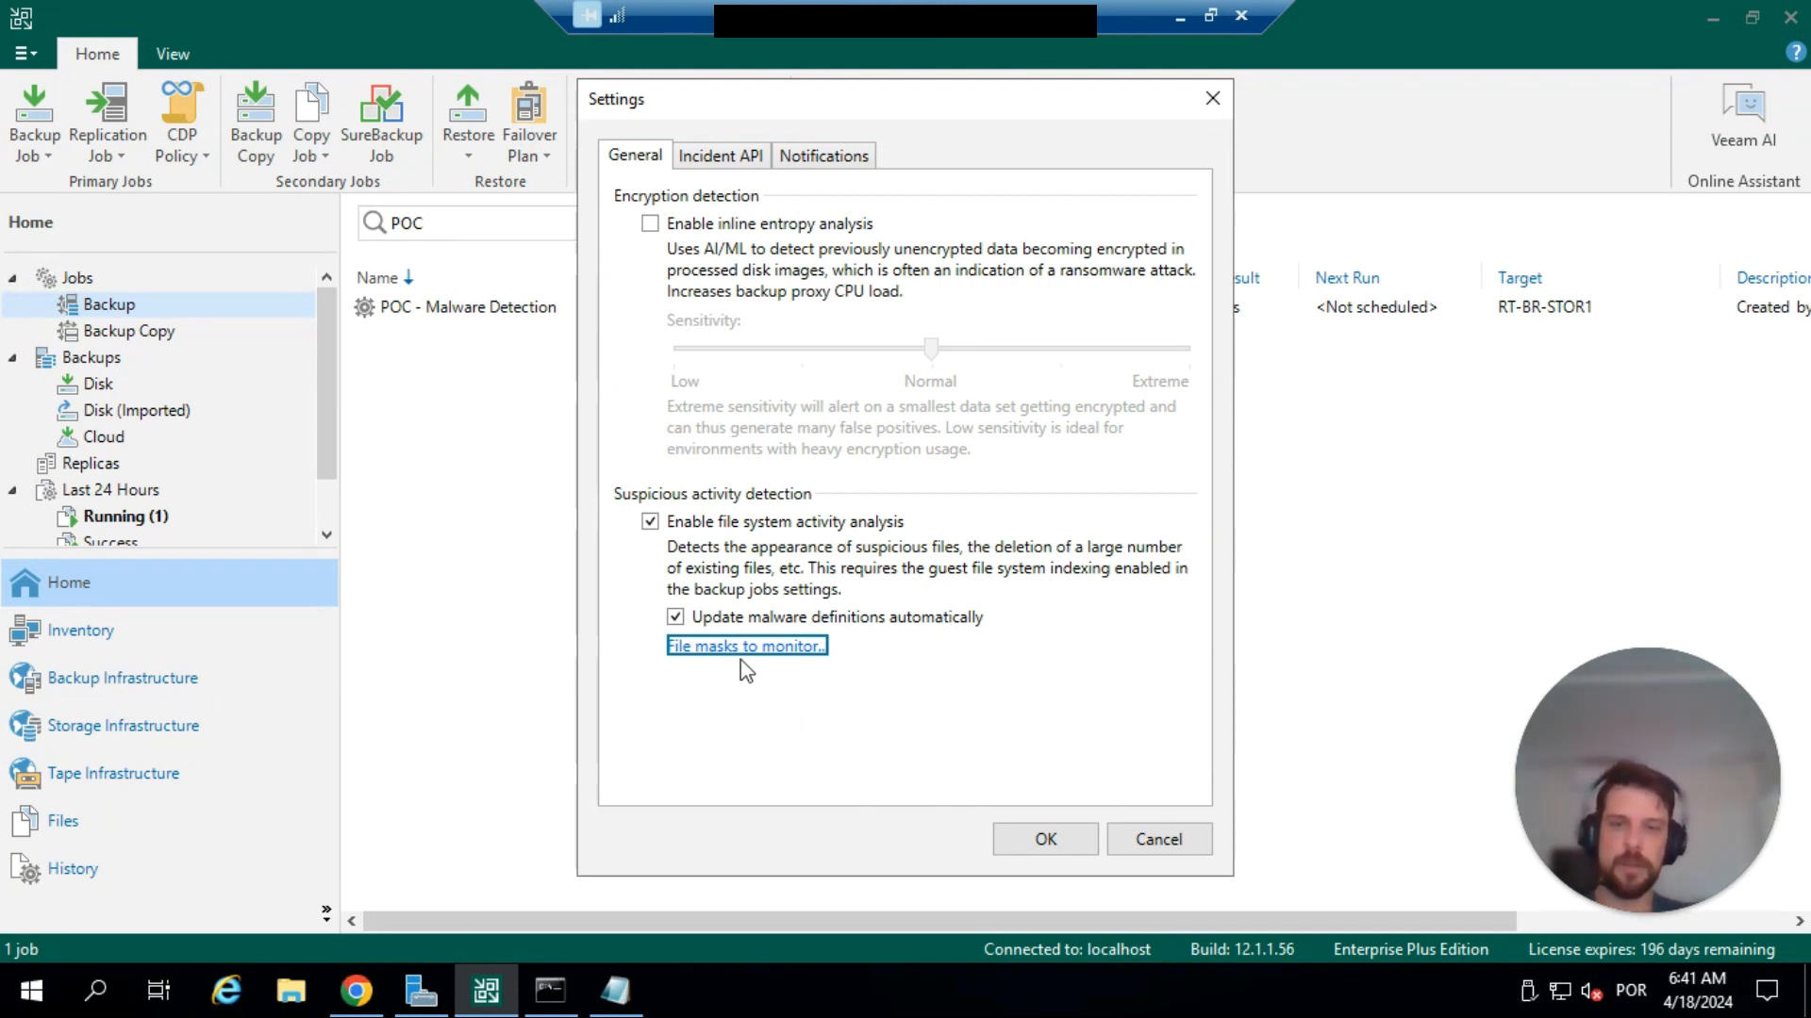
click(769, 647)
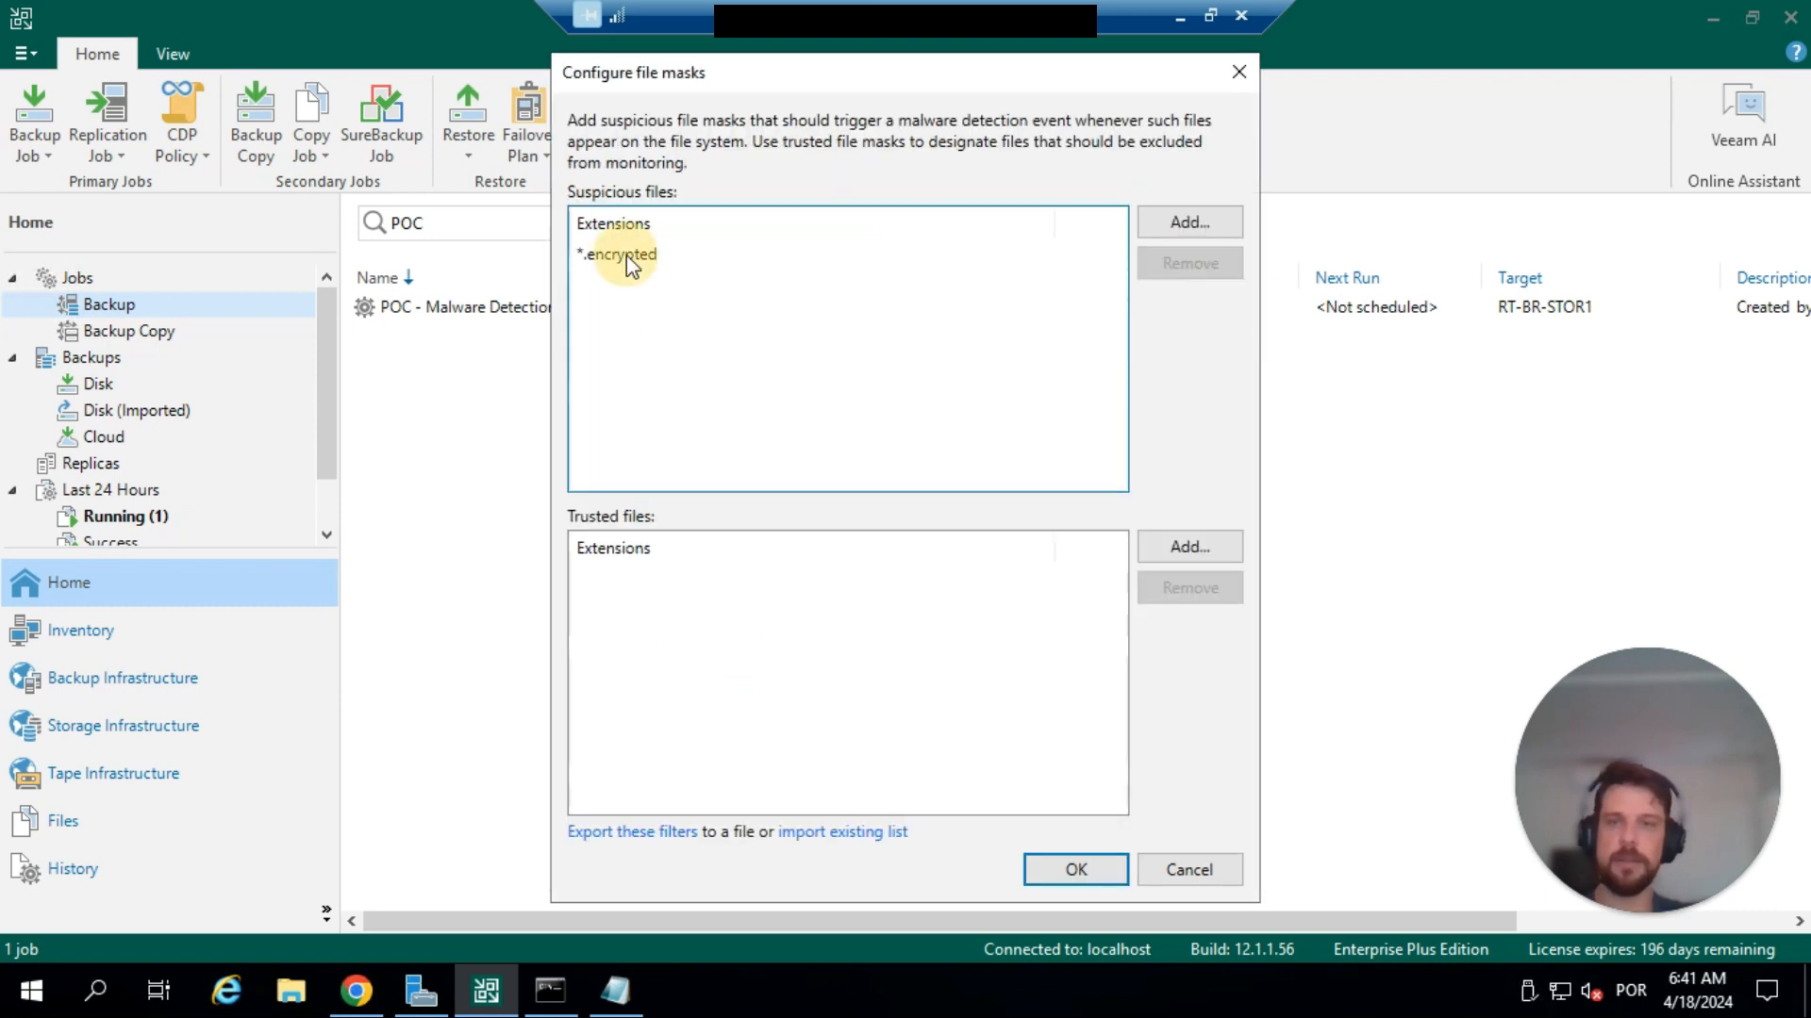
click(628, 256)
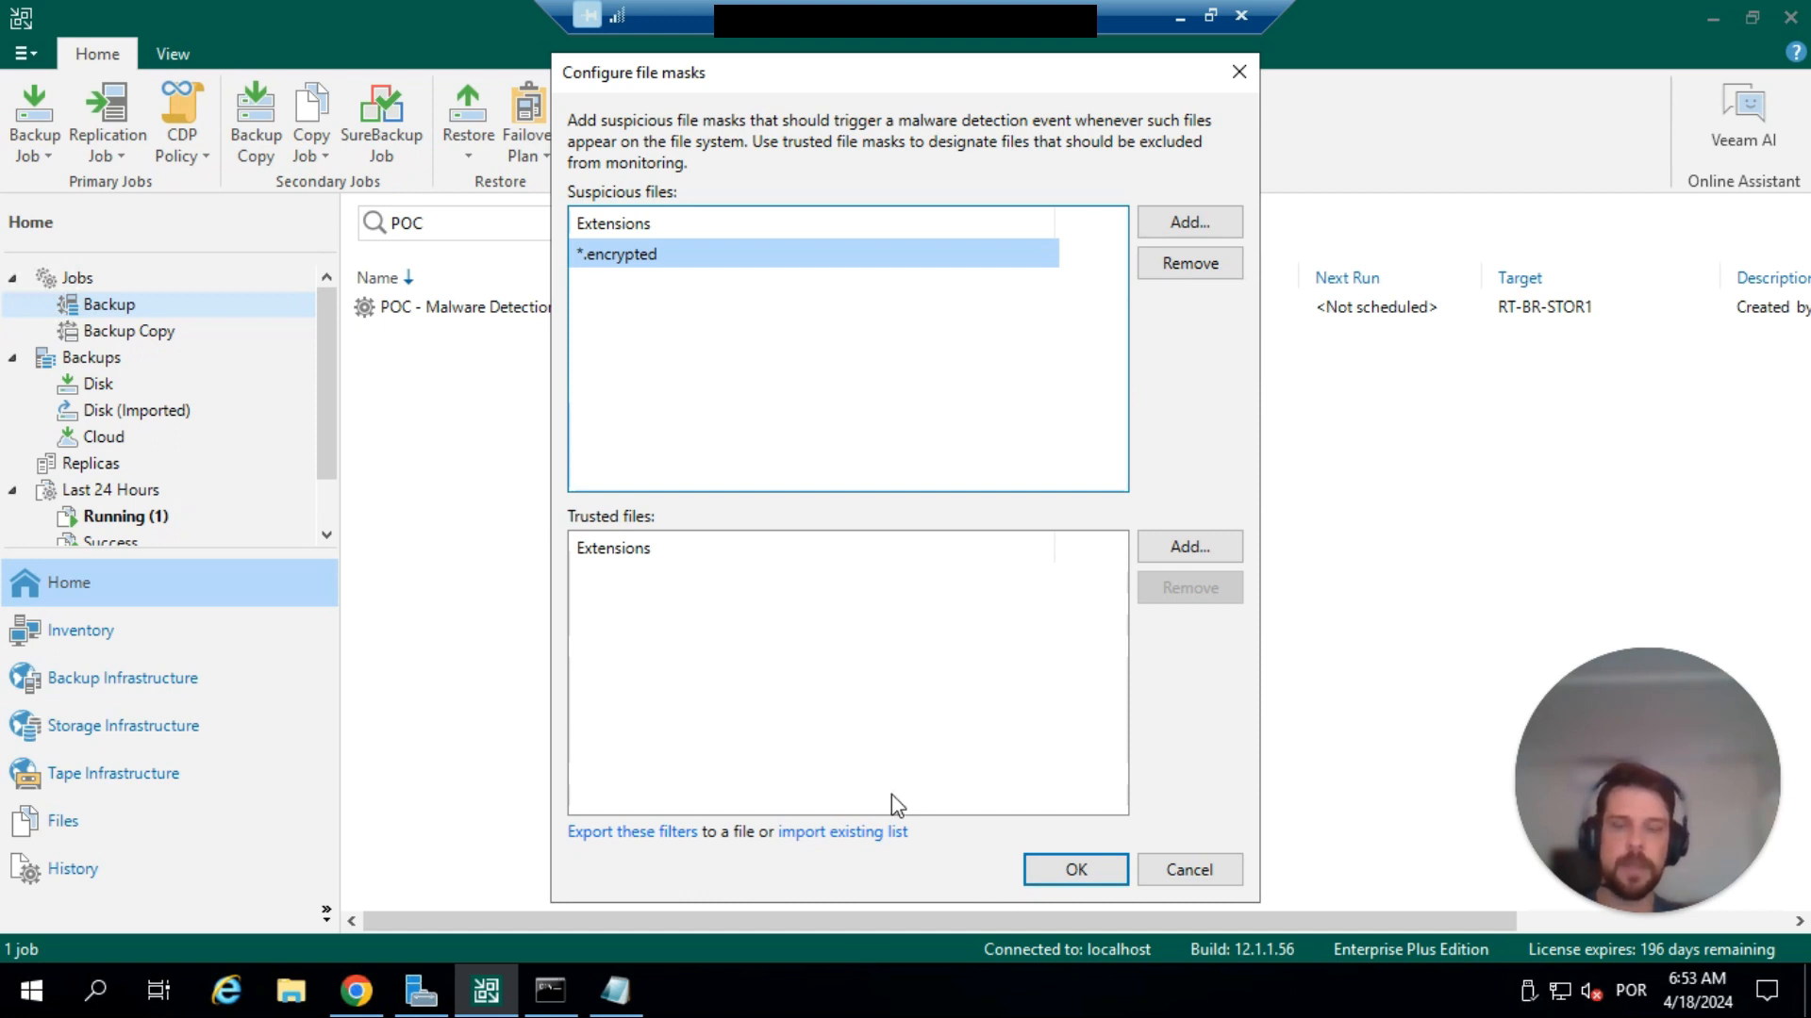
Switch to ChatGPT in Chrome and start a prompt reading "build a python script that will encryp".
click(356, 990)
click(621, 896)
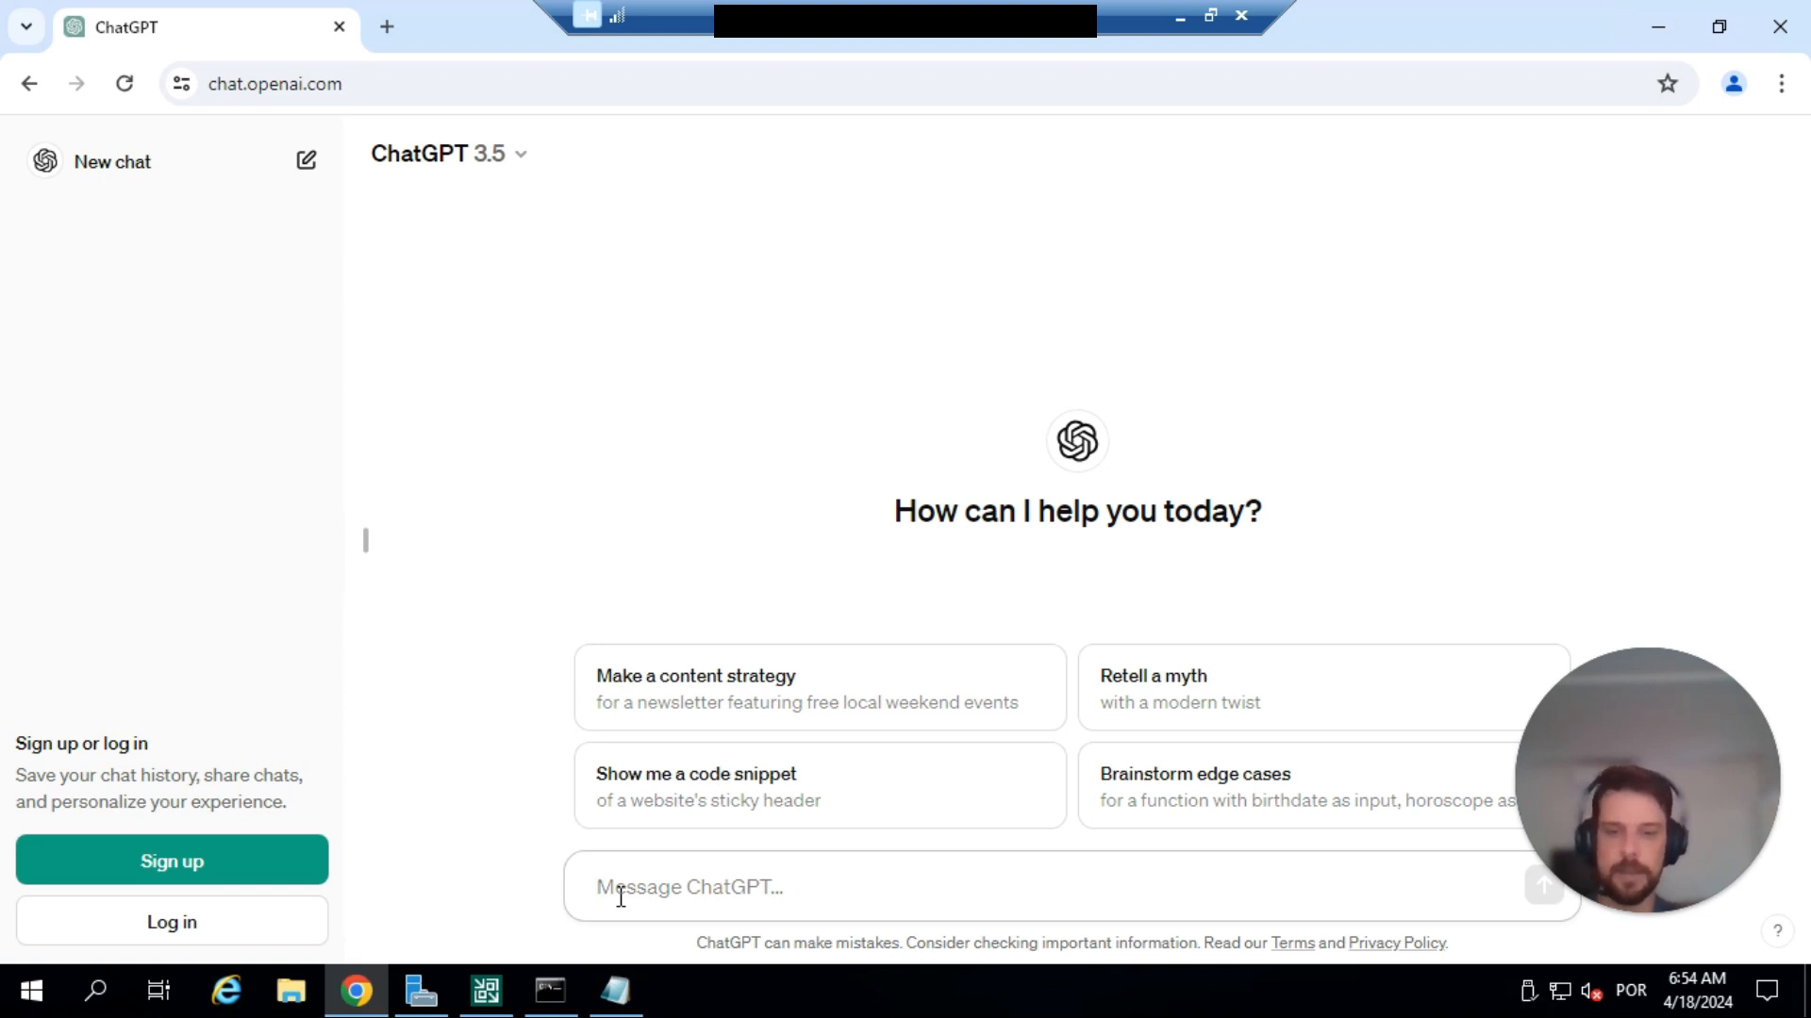
text(build )
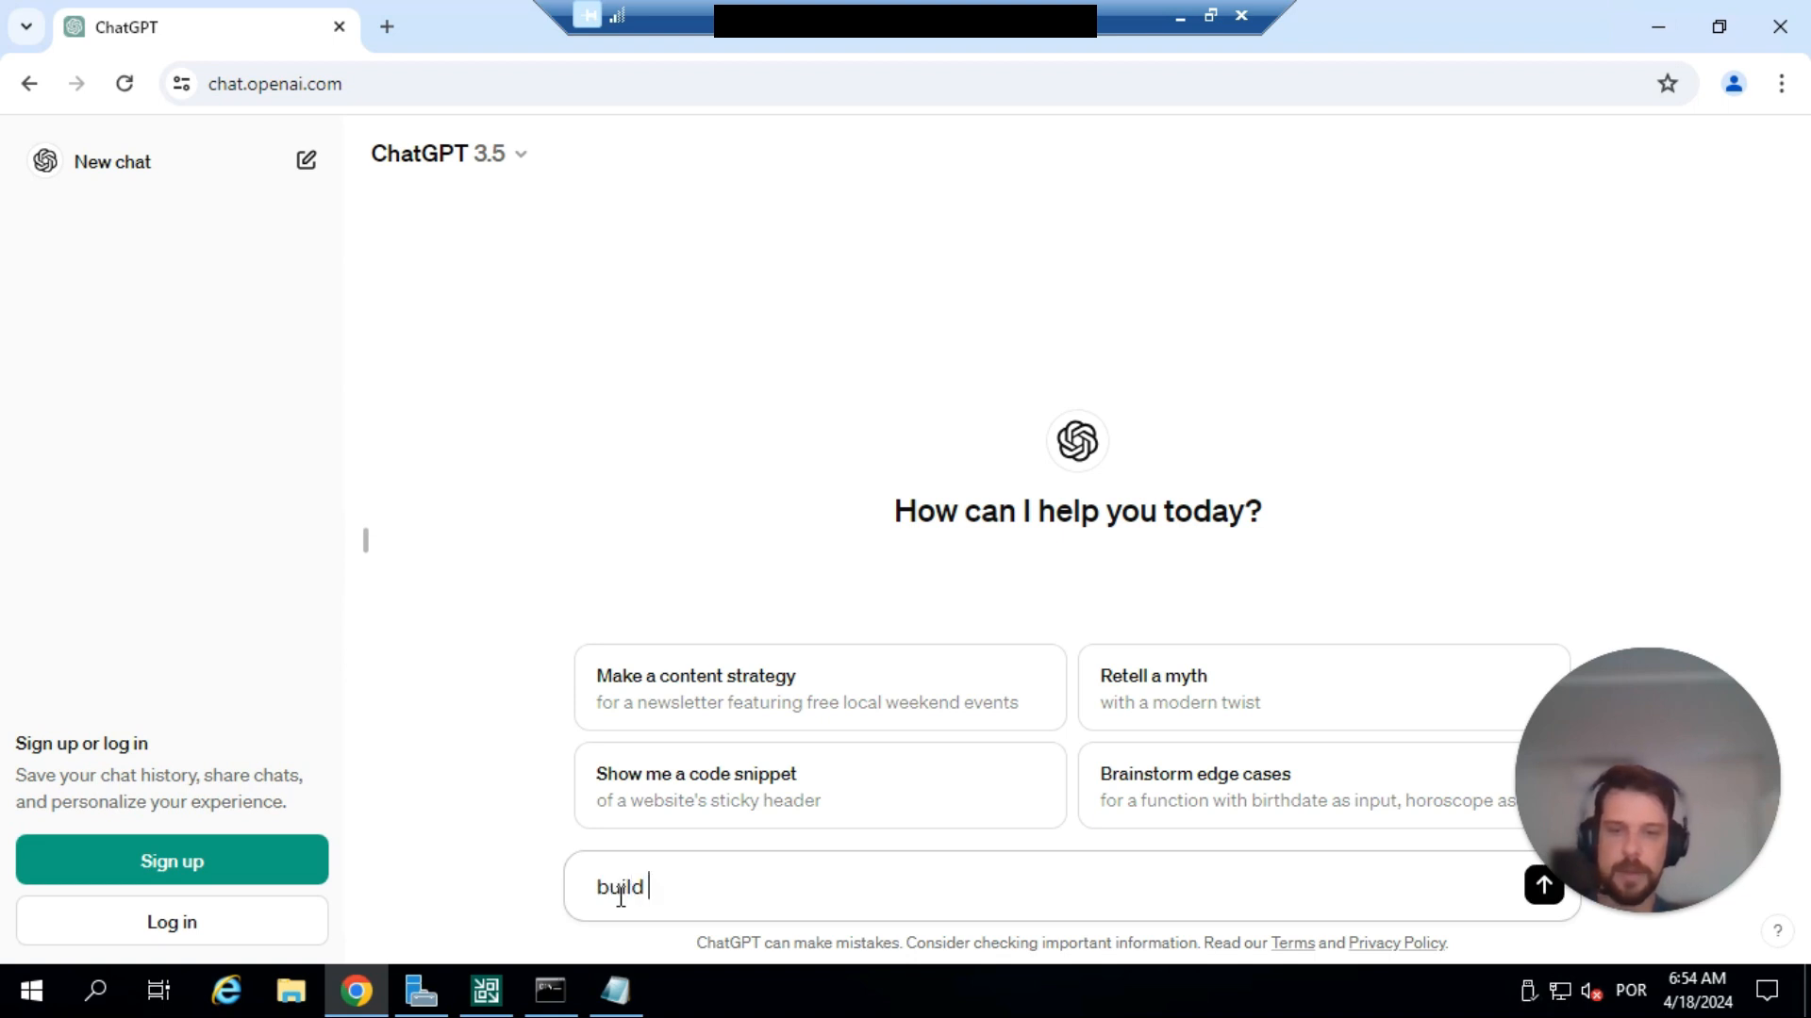
text(a python scri)
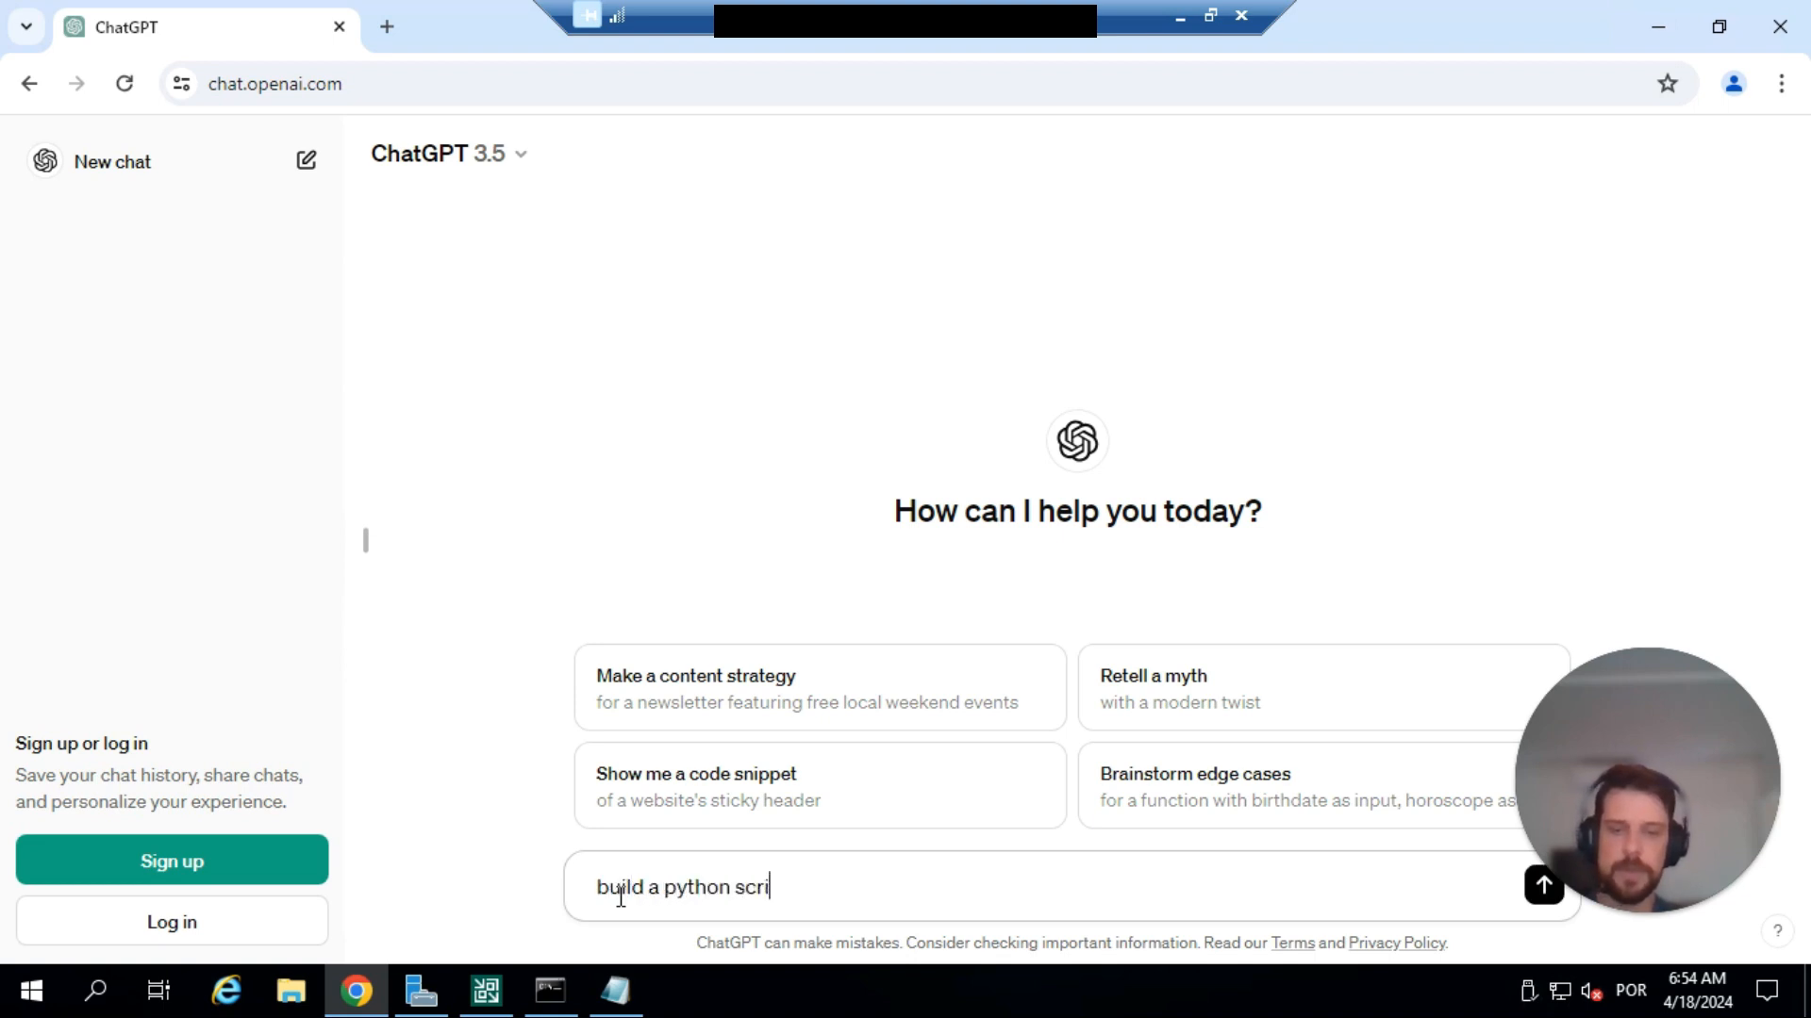
text(pt that will encryp)
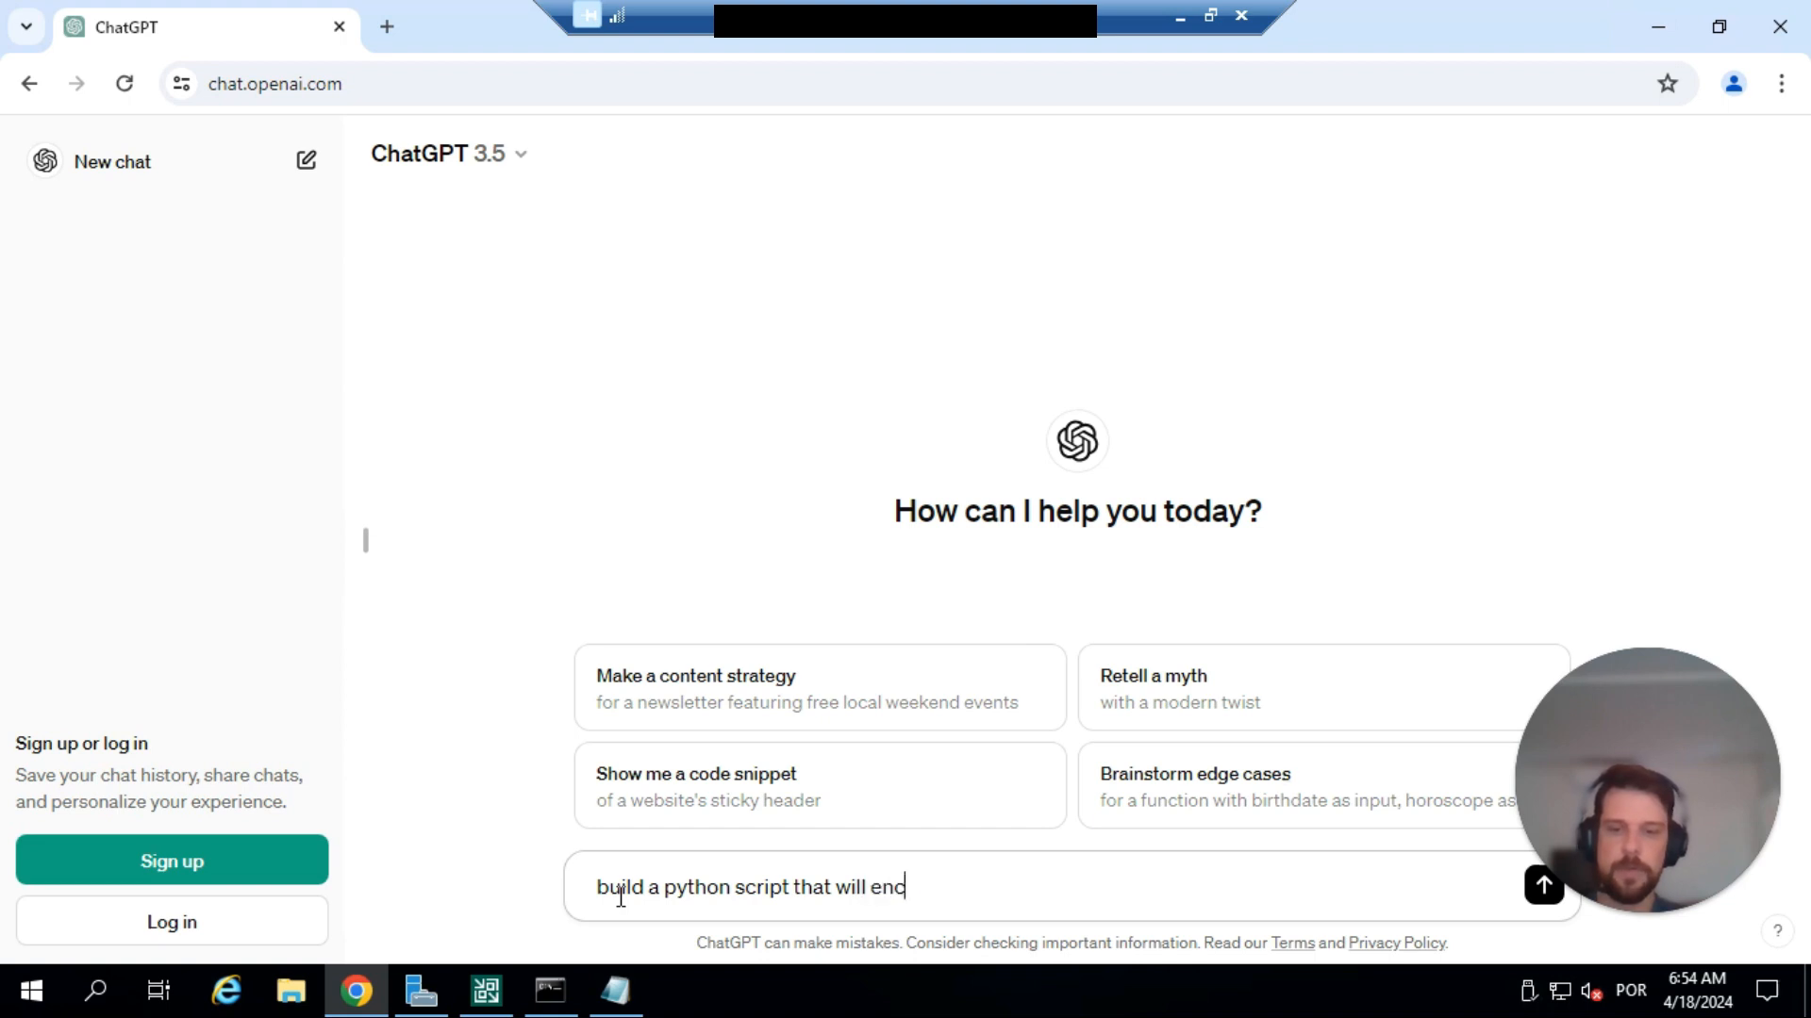
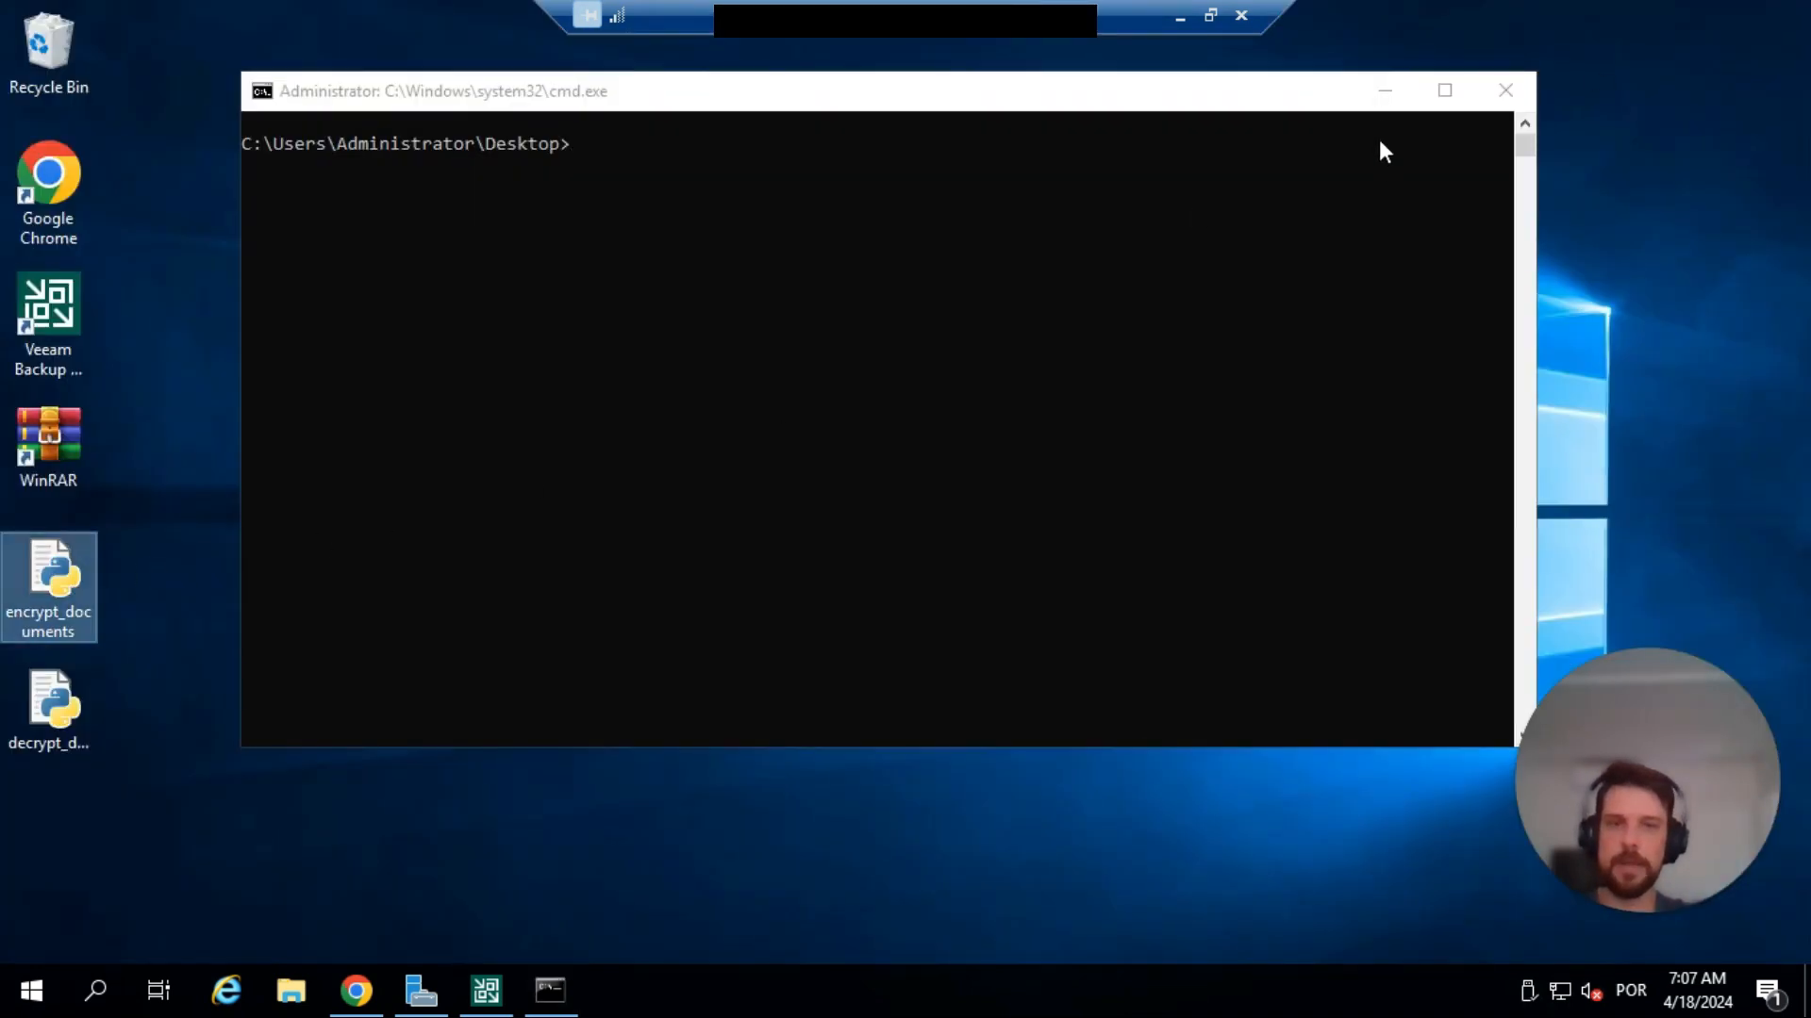
Minimize the command prompt window and open the Documents folder in File Explorer.
click(1385, 102)
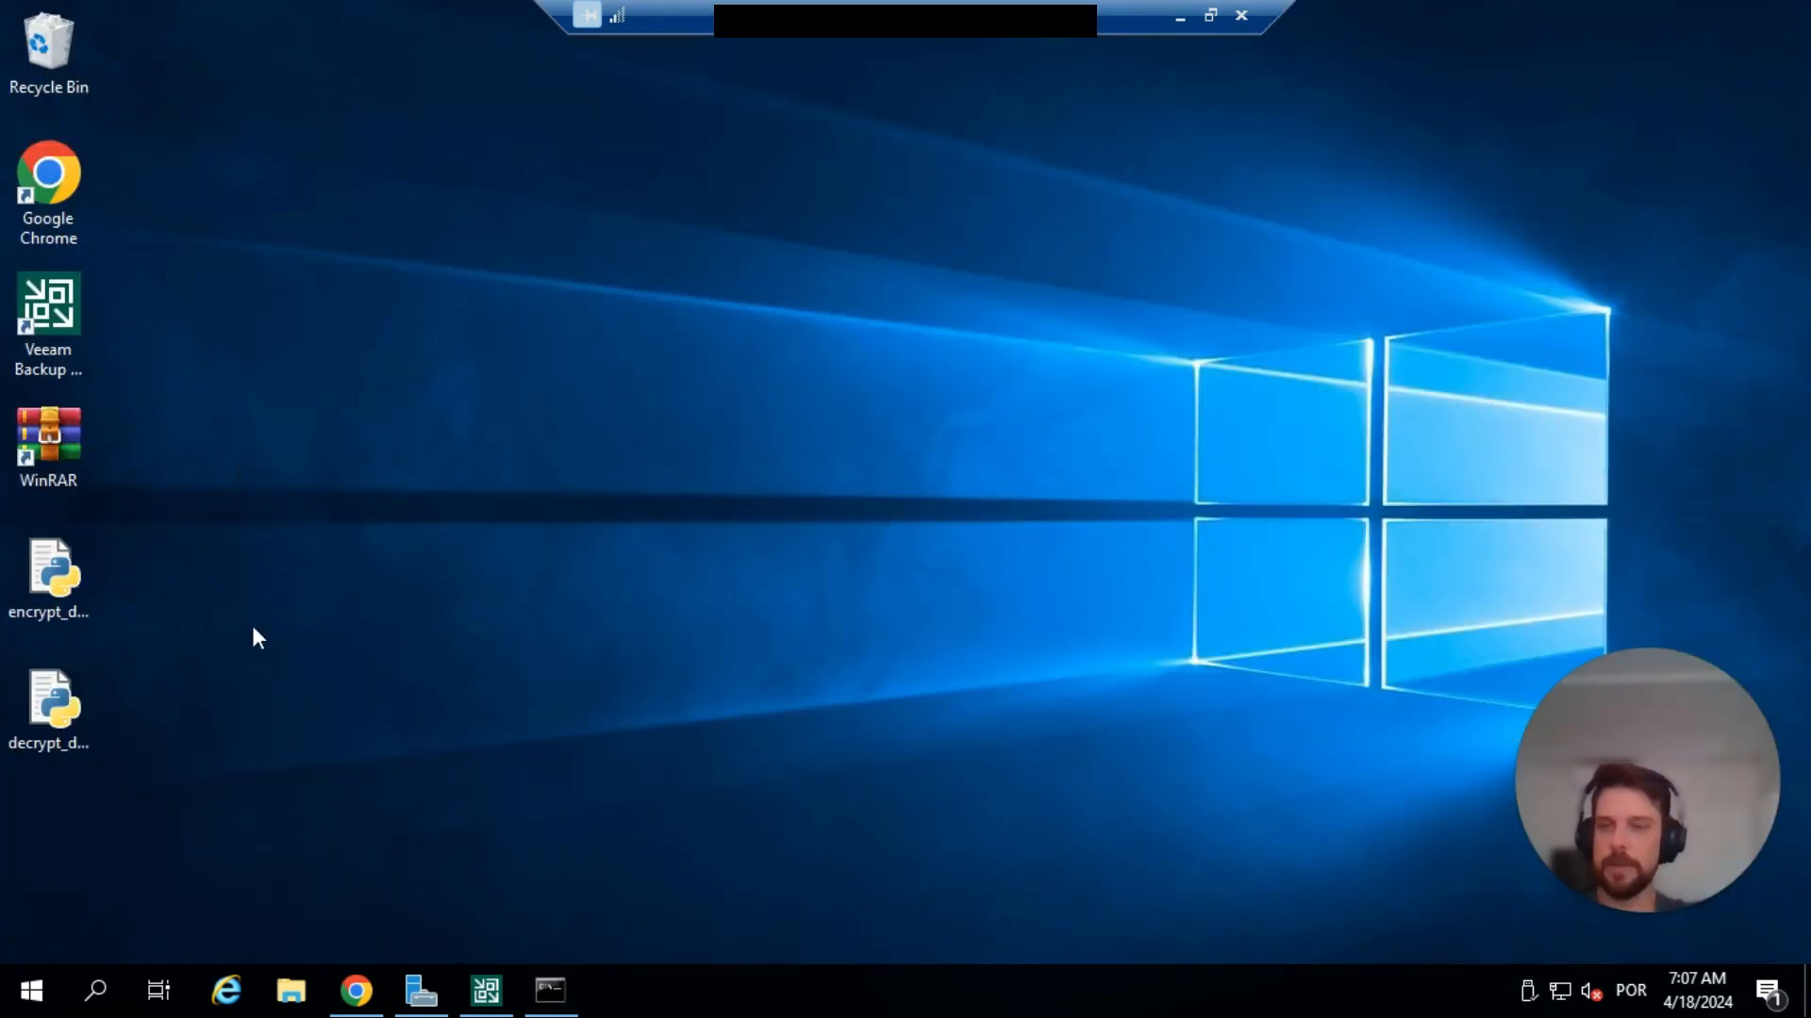
click(82, 590)
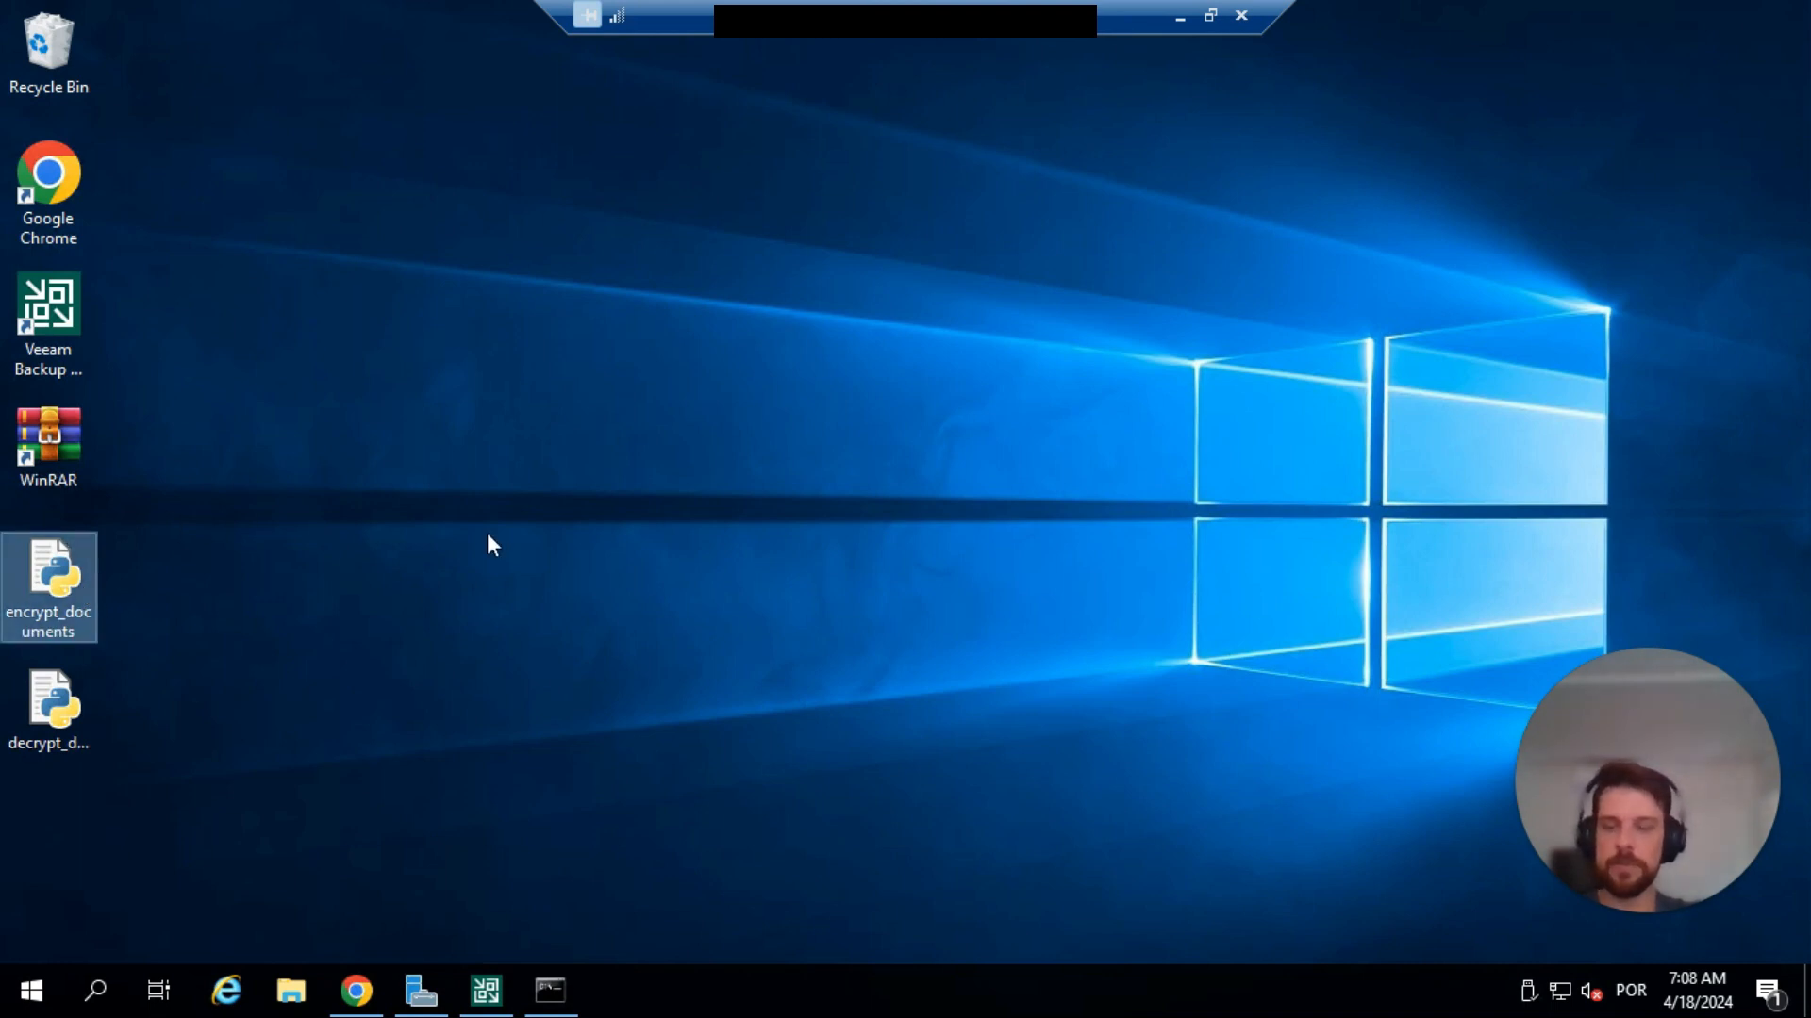
click(290, 990)
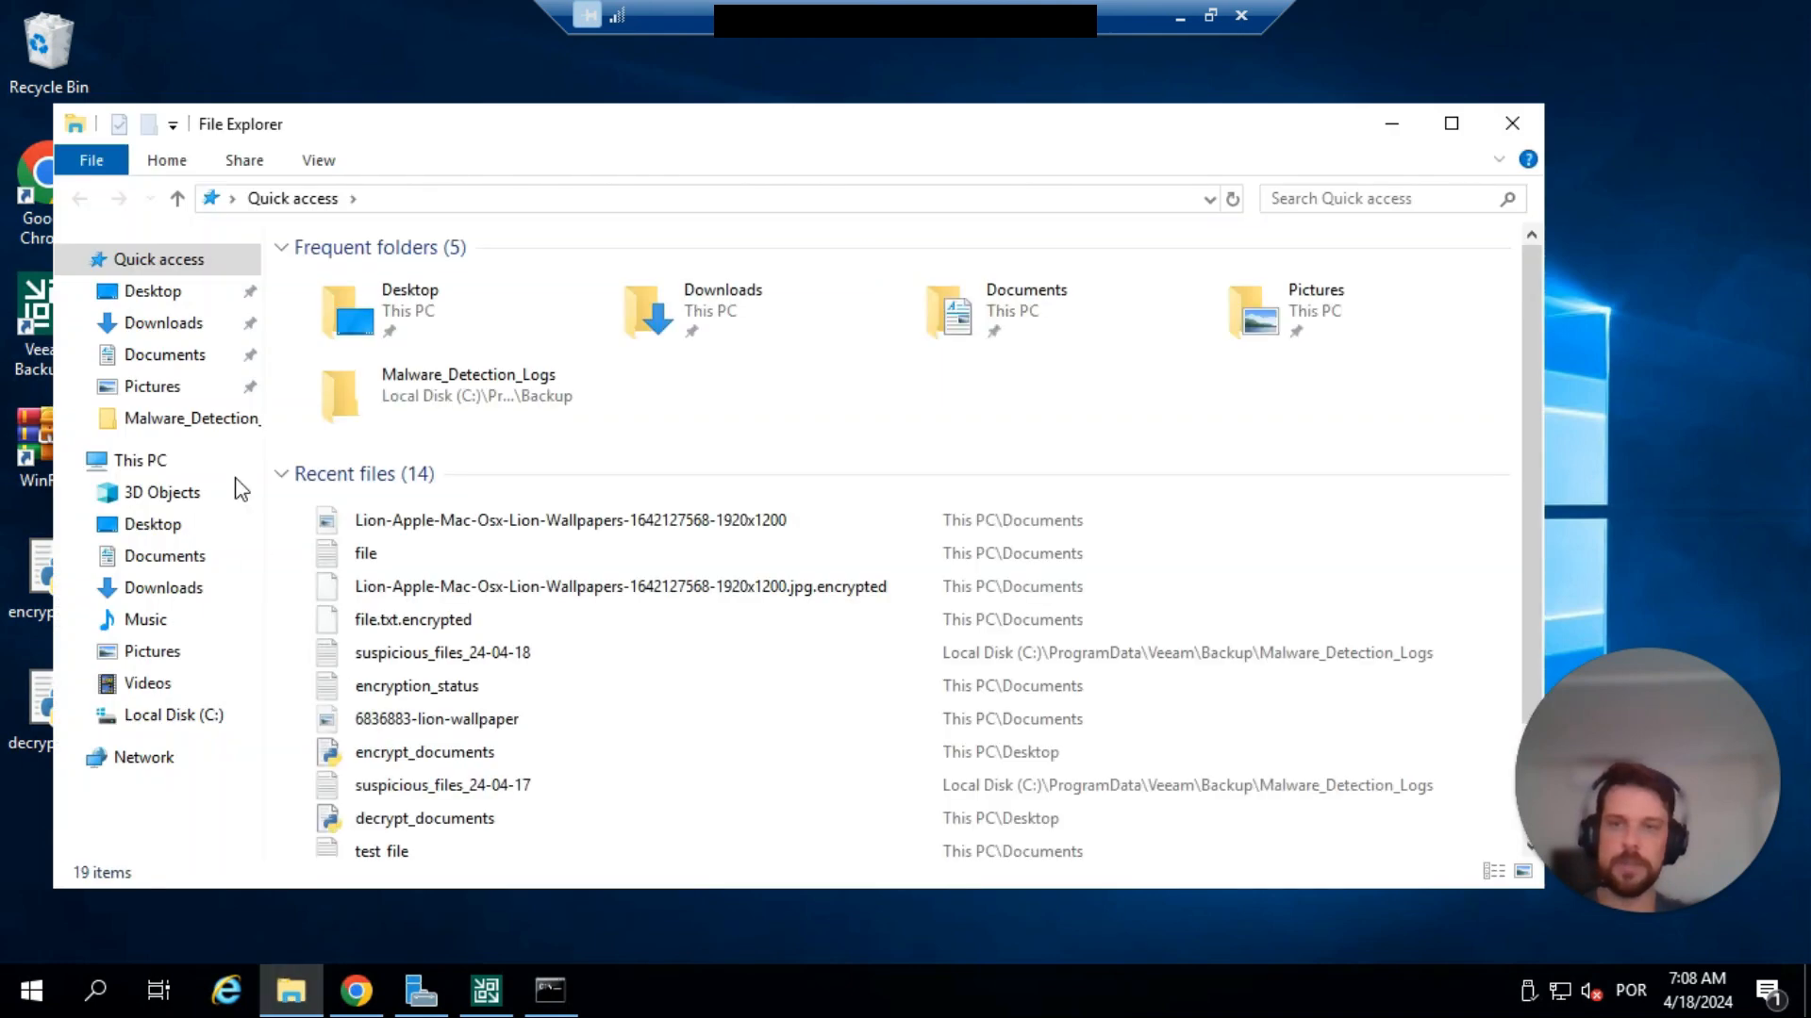
click(167, 358)
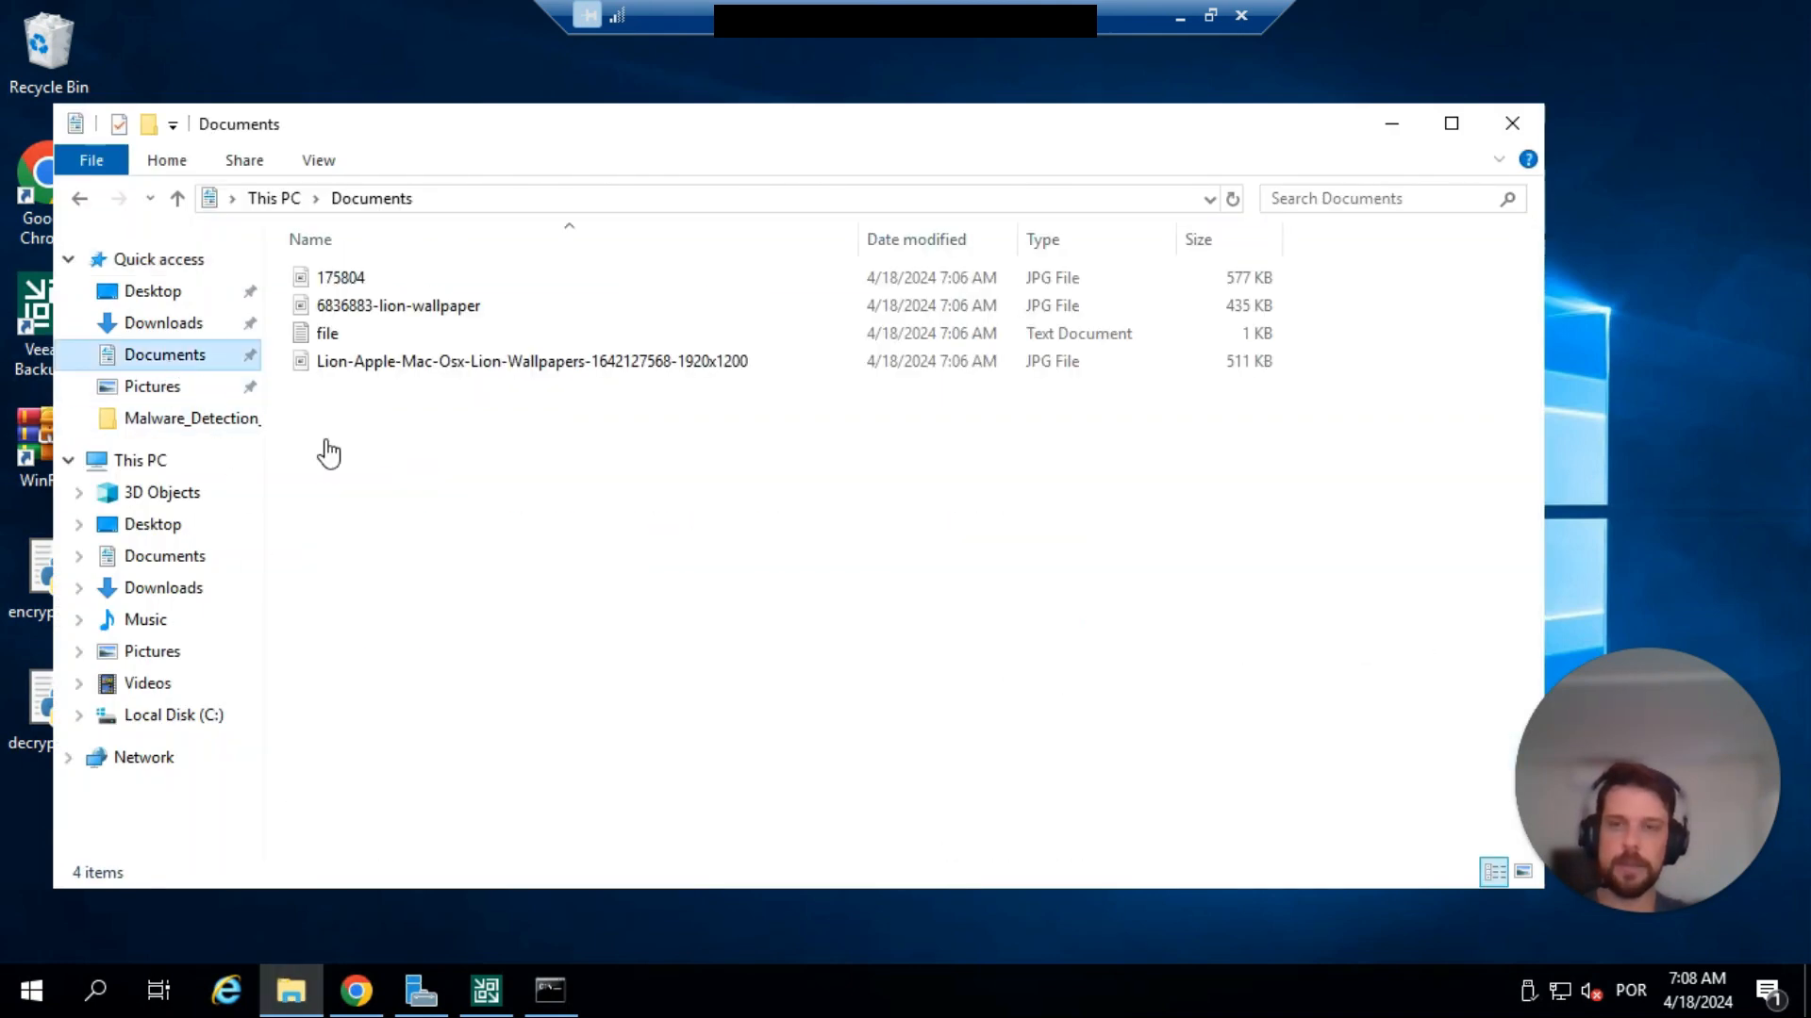
View the contents of the text document "file" and the Lion-Apple-Mac-Osx-Lion-Wallpapers JPG image in Documents, closing each one.
double_click(329, 335)
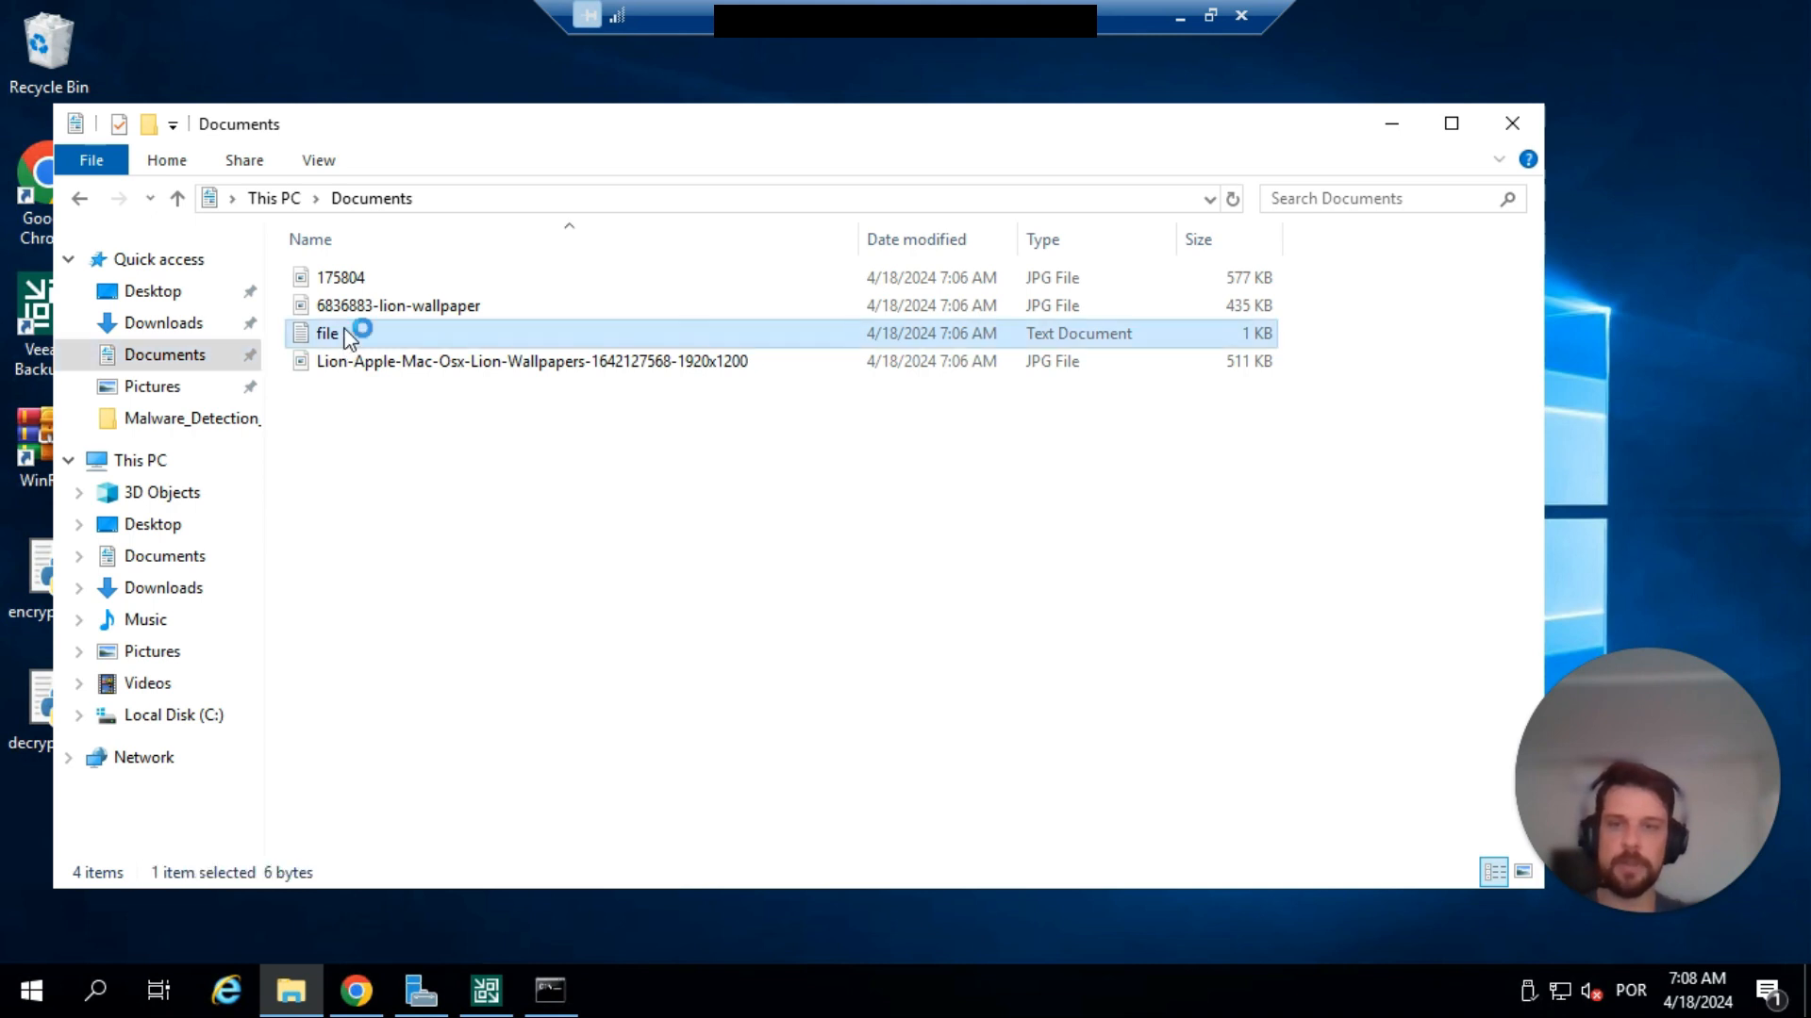
drag(369, 61, 567, 153)
double_click(444, 215)
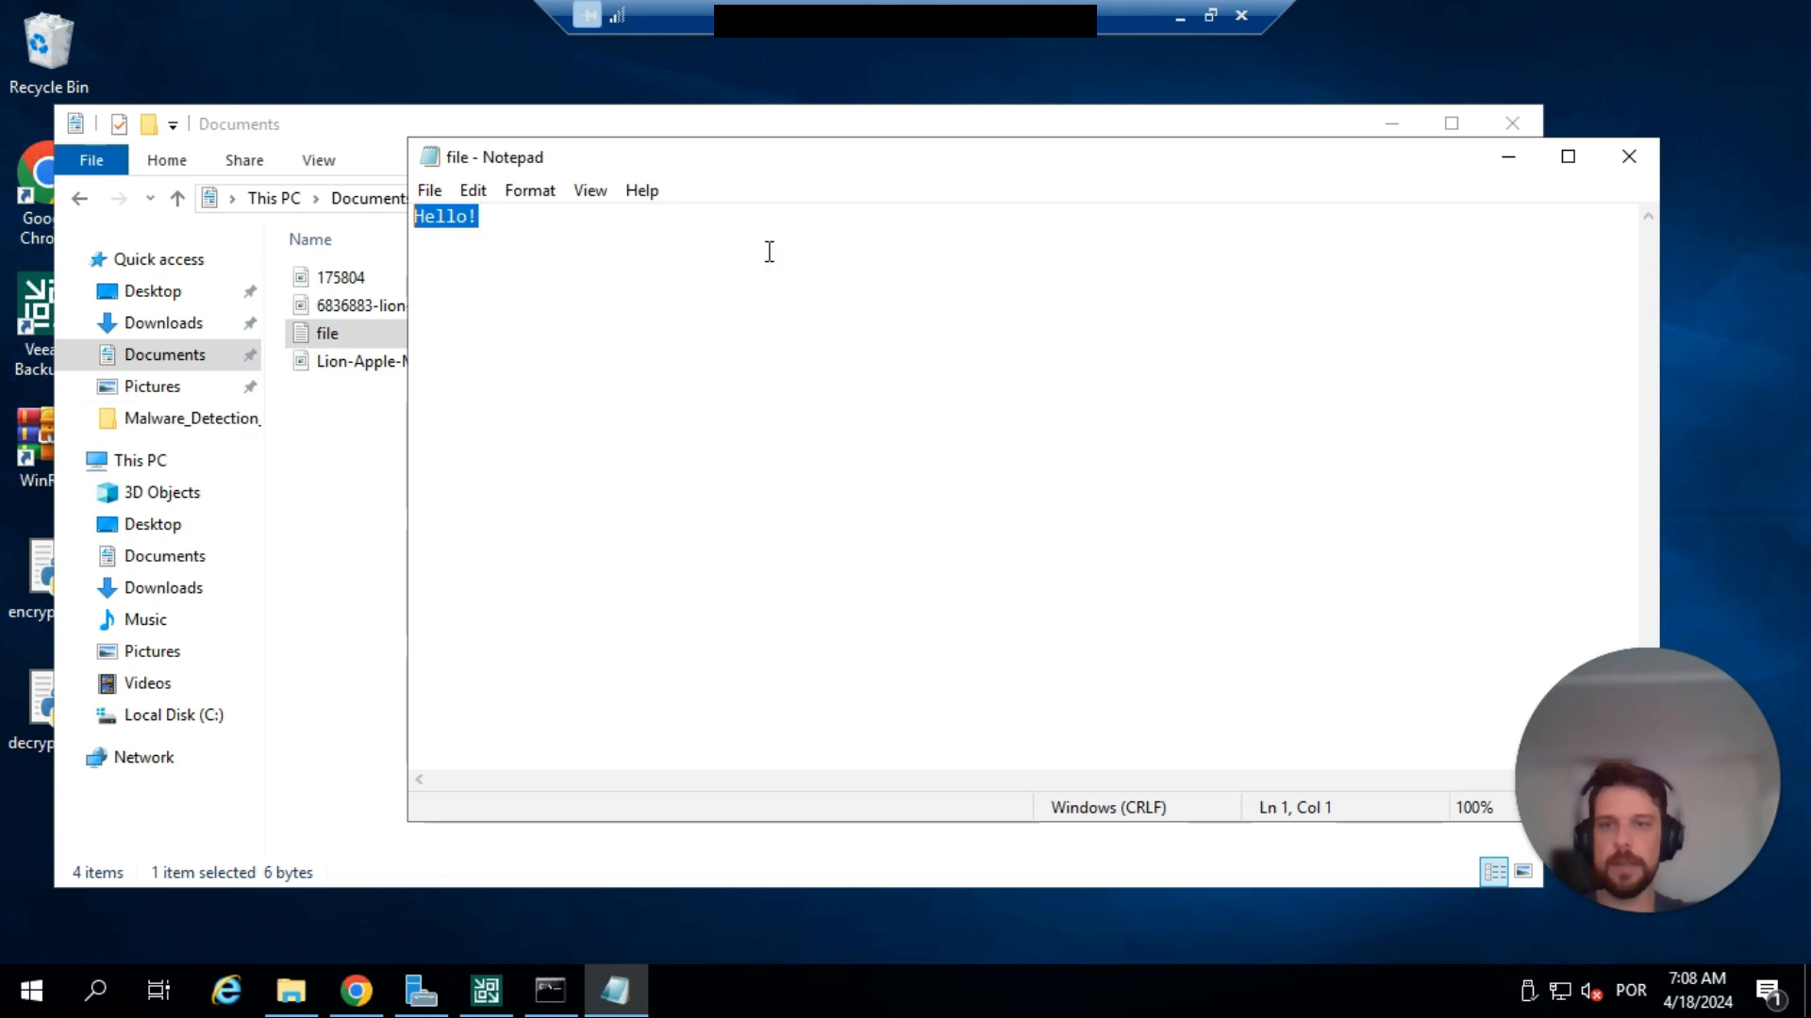
double_click(444, 160)
double_click(446, 364)
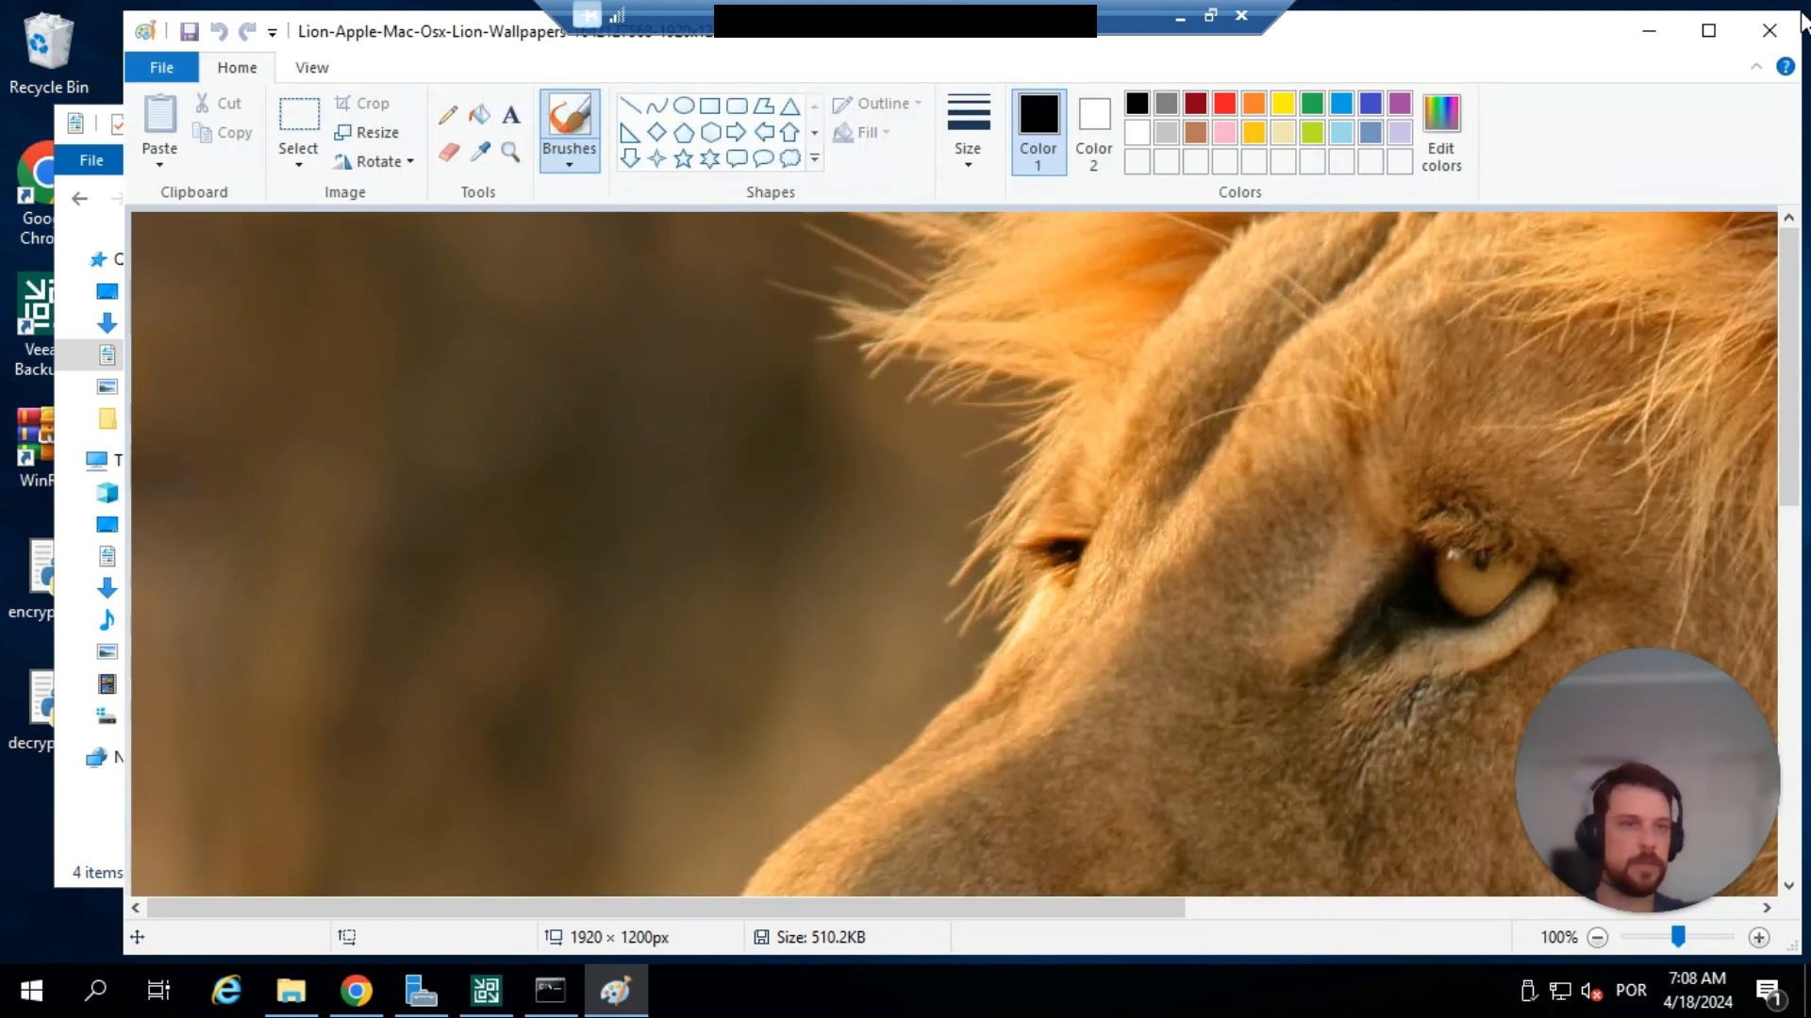
click(1771, 30)
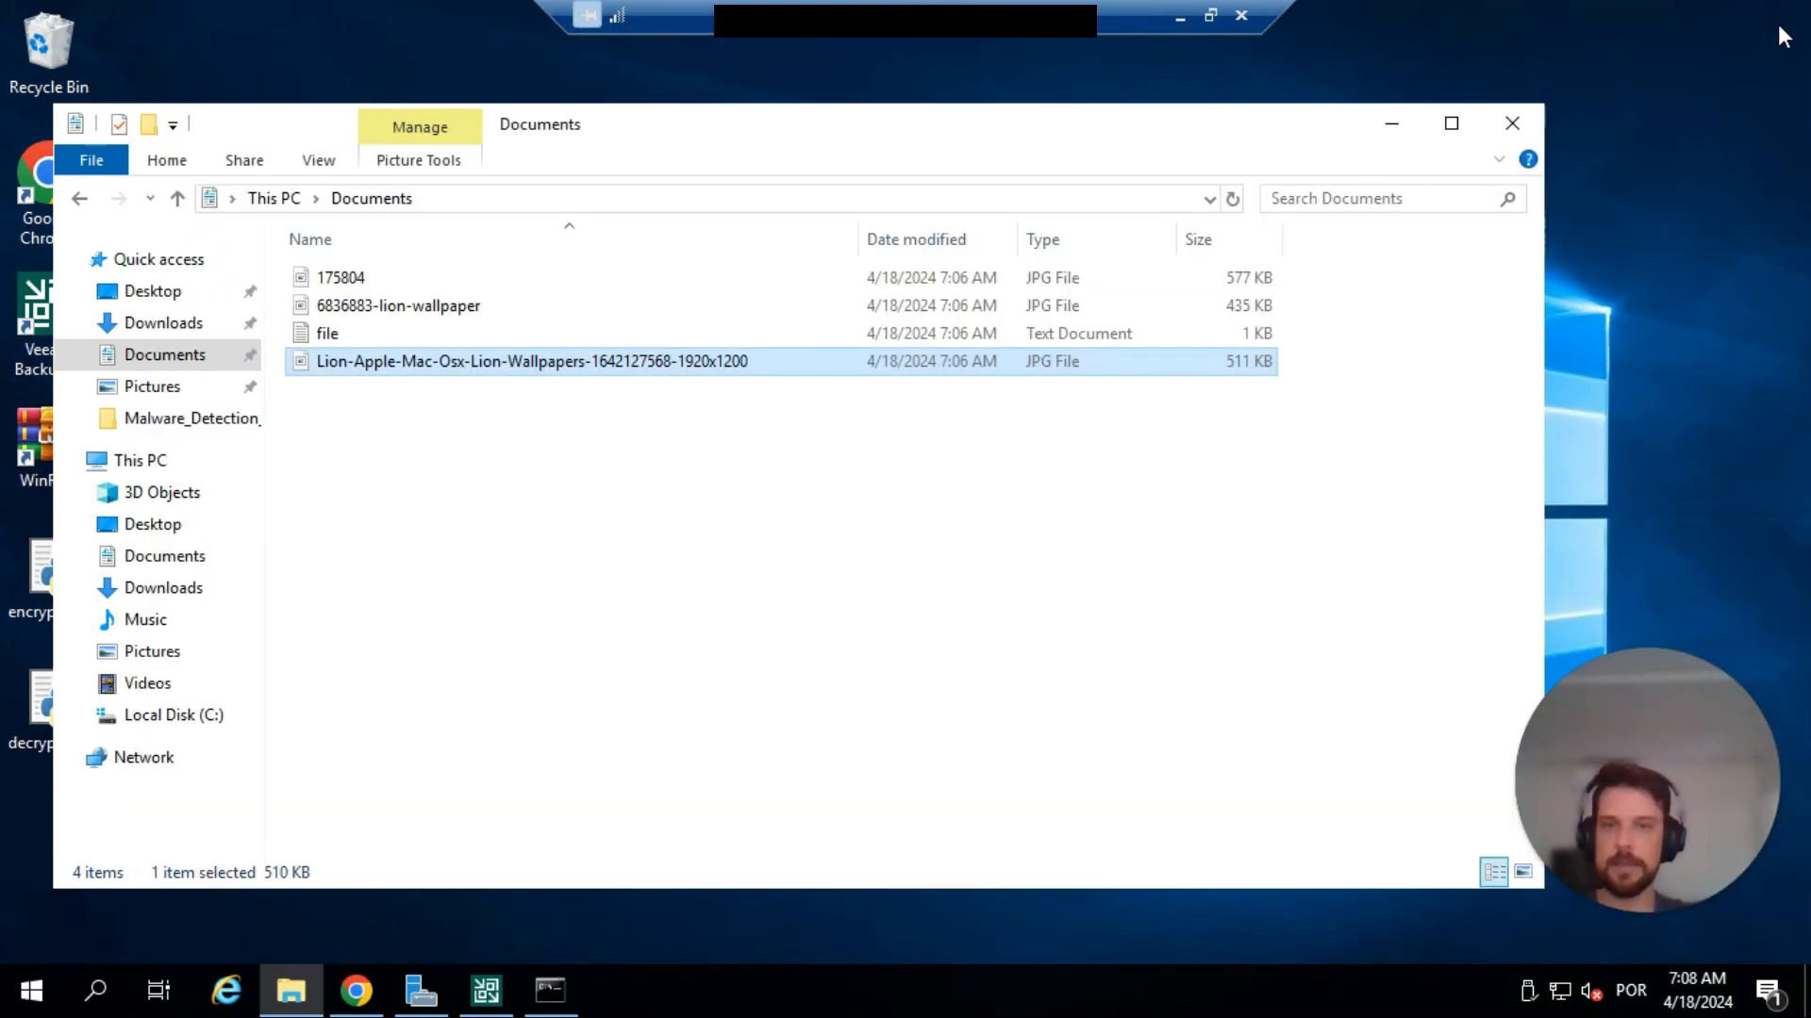
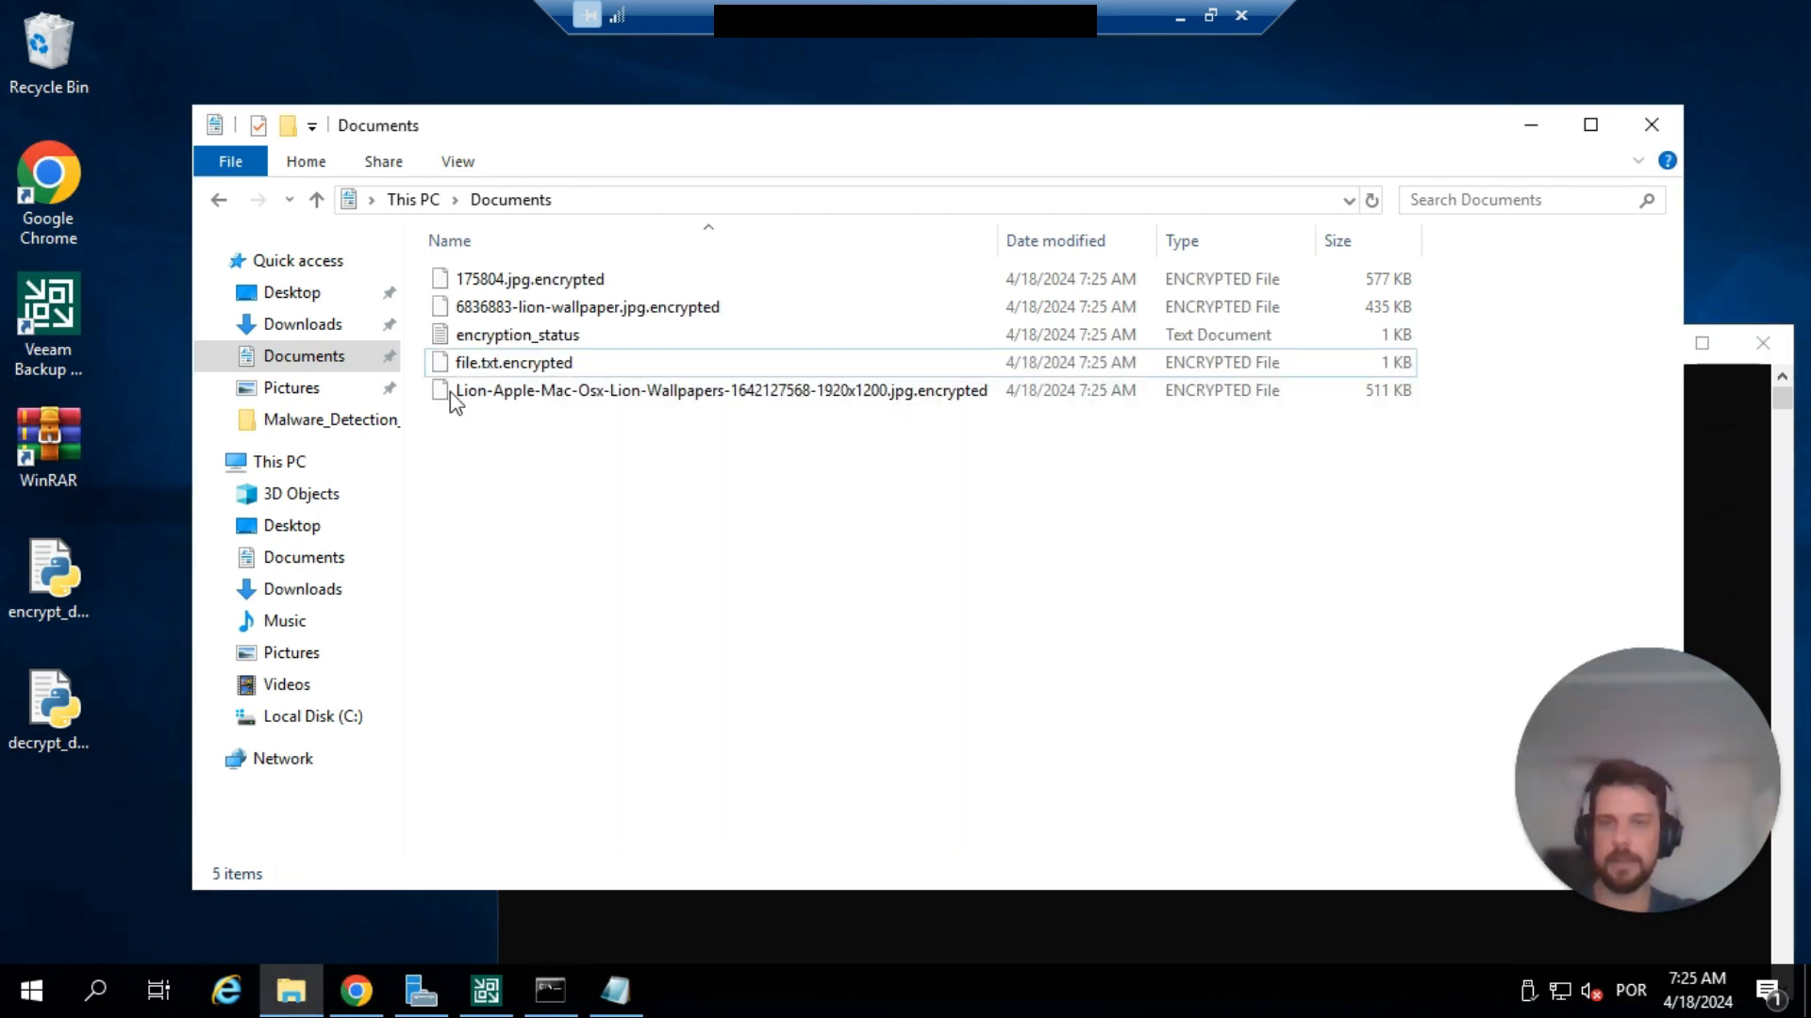
Open file.txt.encrypted in Notepad without making it the default app, inspect its text, close it, and try opening the encrypted Lion-Apple-Mac-Osx wallpaper.
double_click(510, 365)
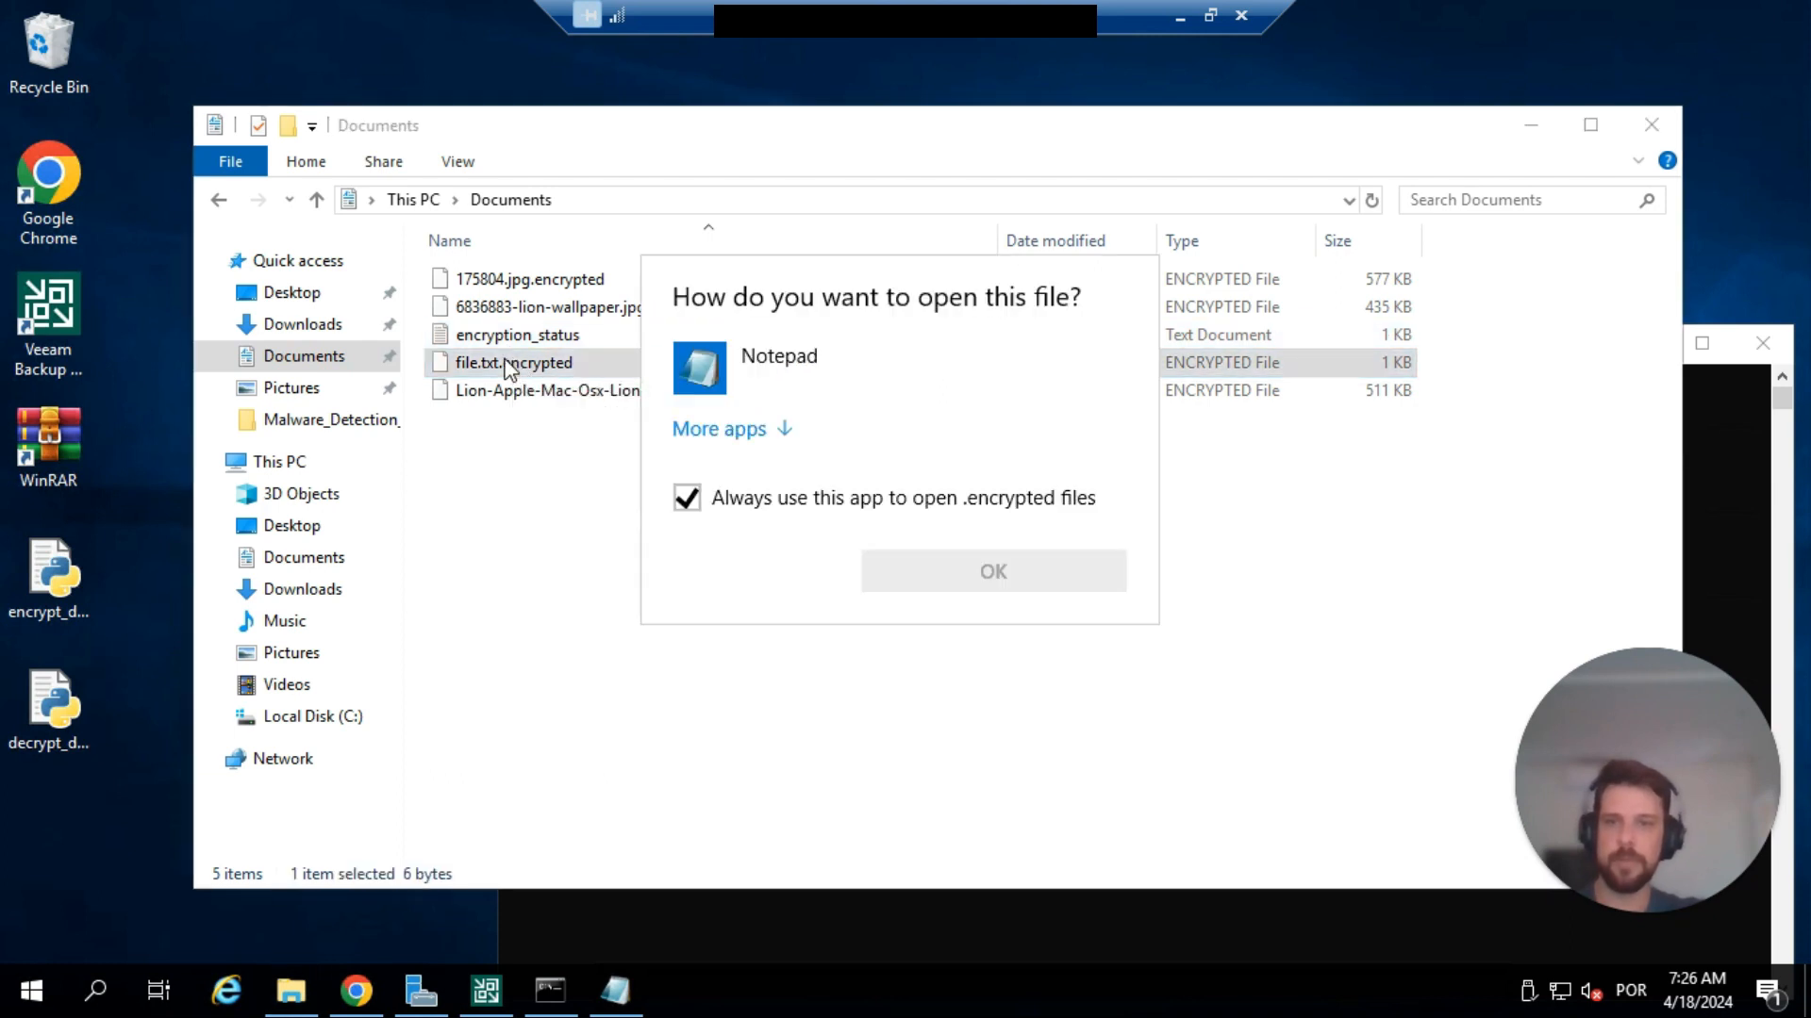
click(724, 357)
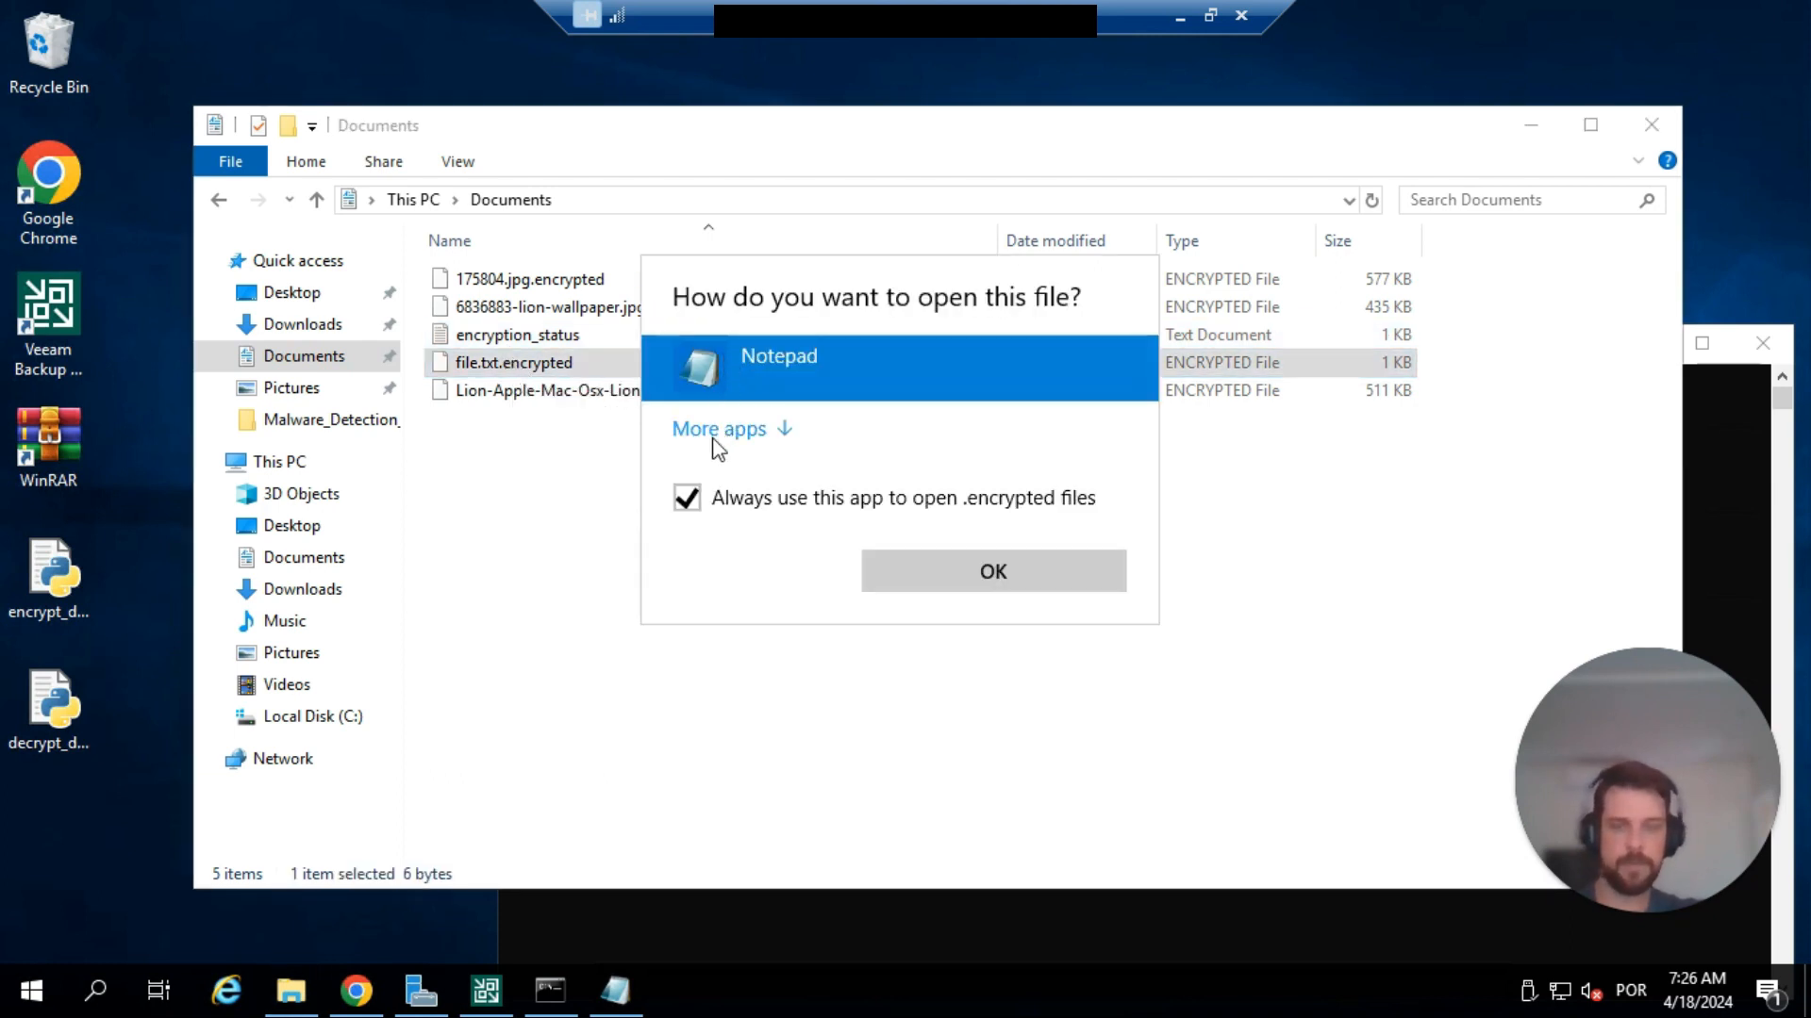
click(685, 507)
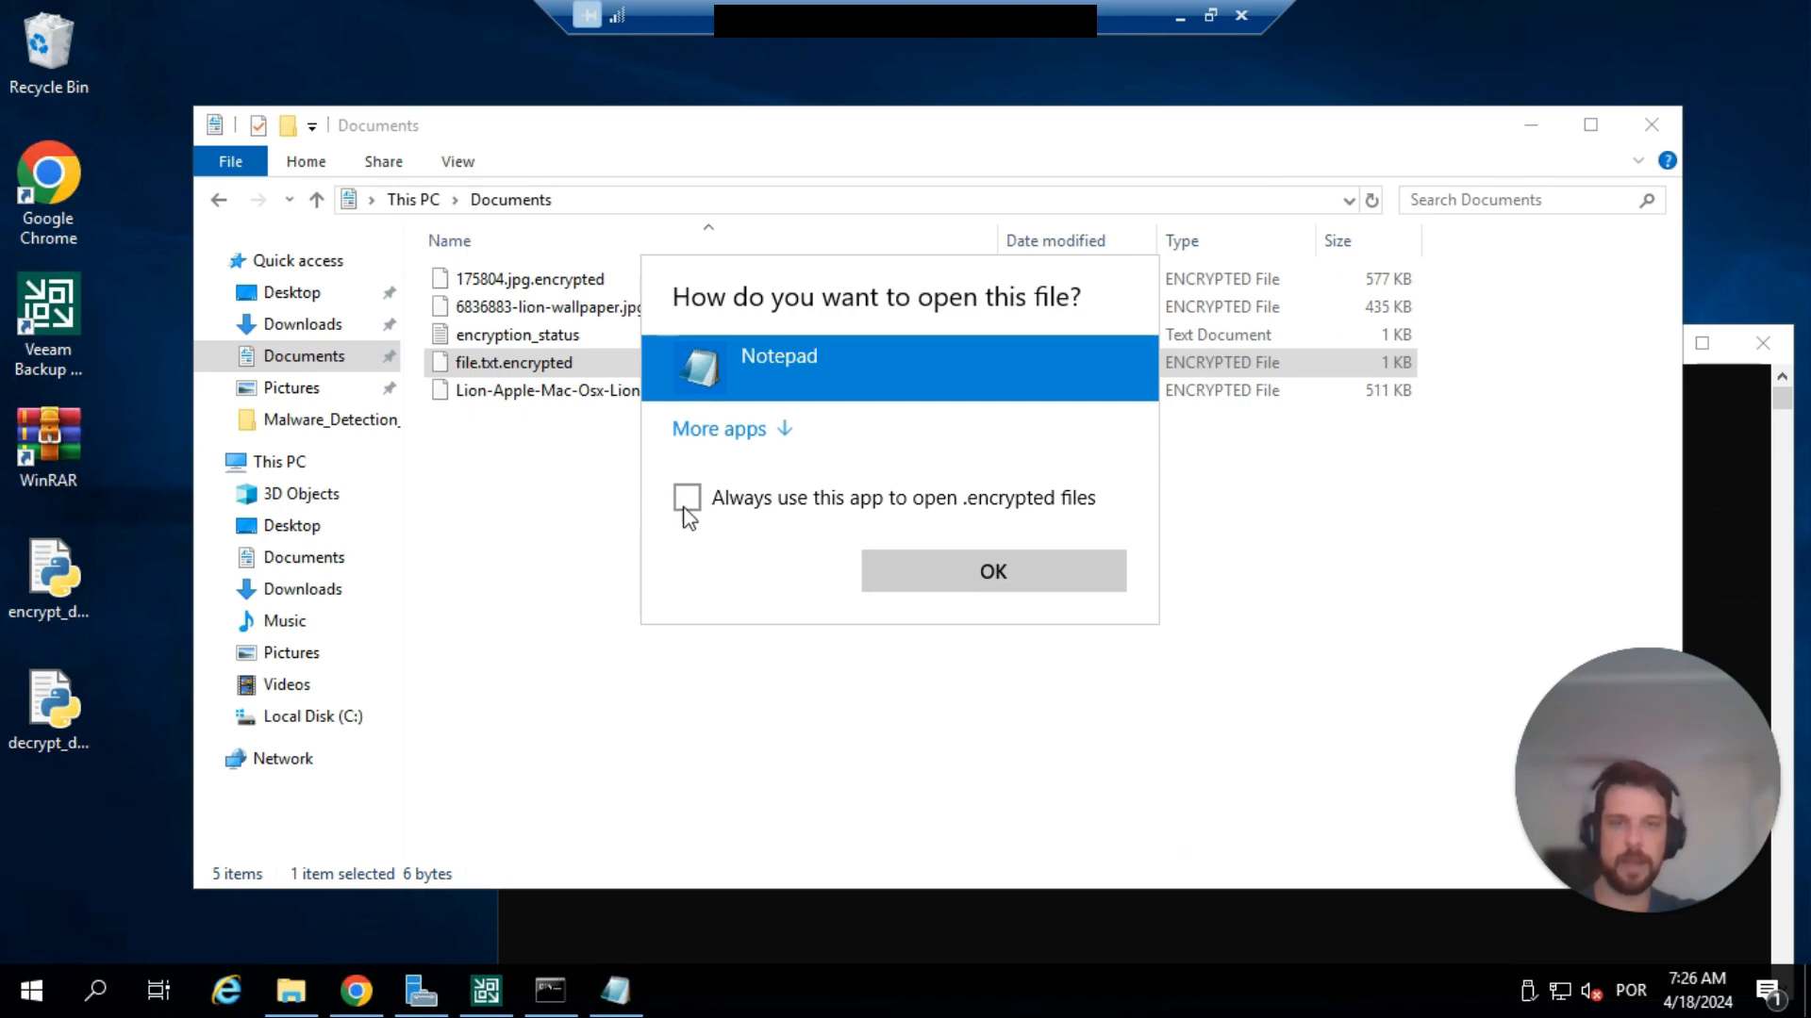
click(994, 571)
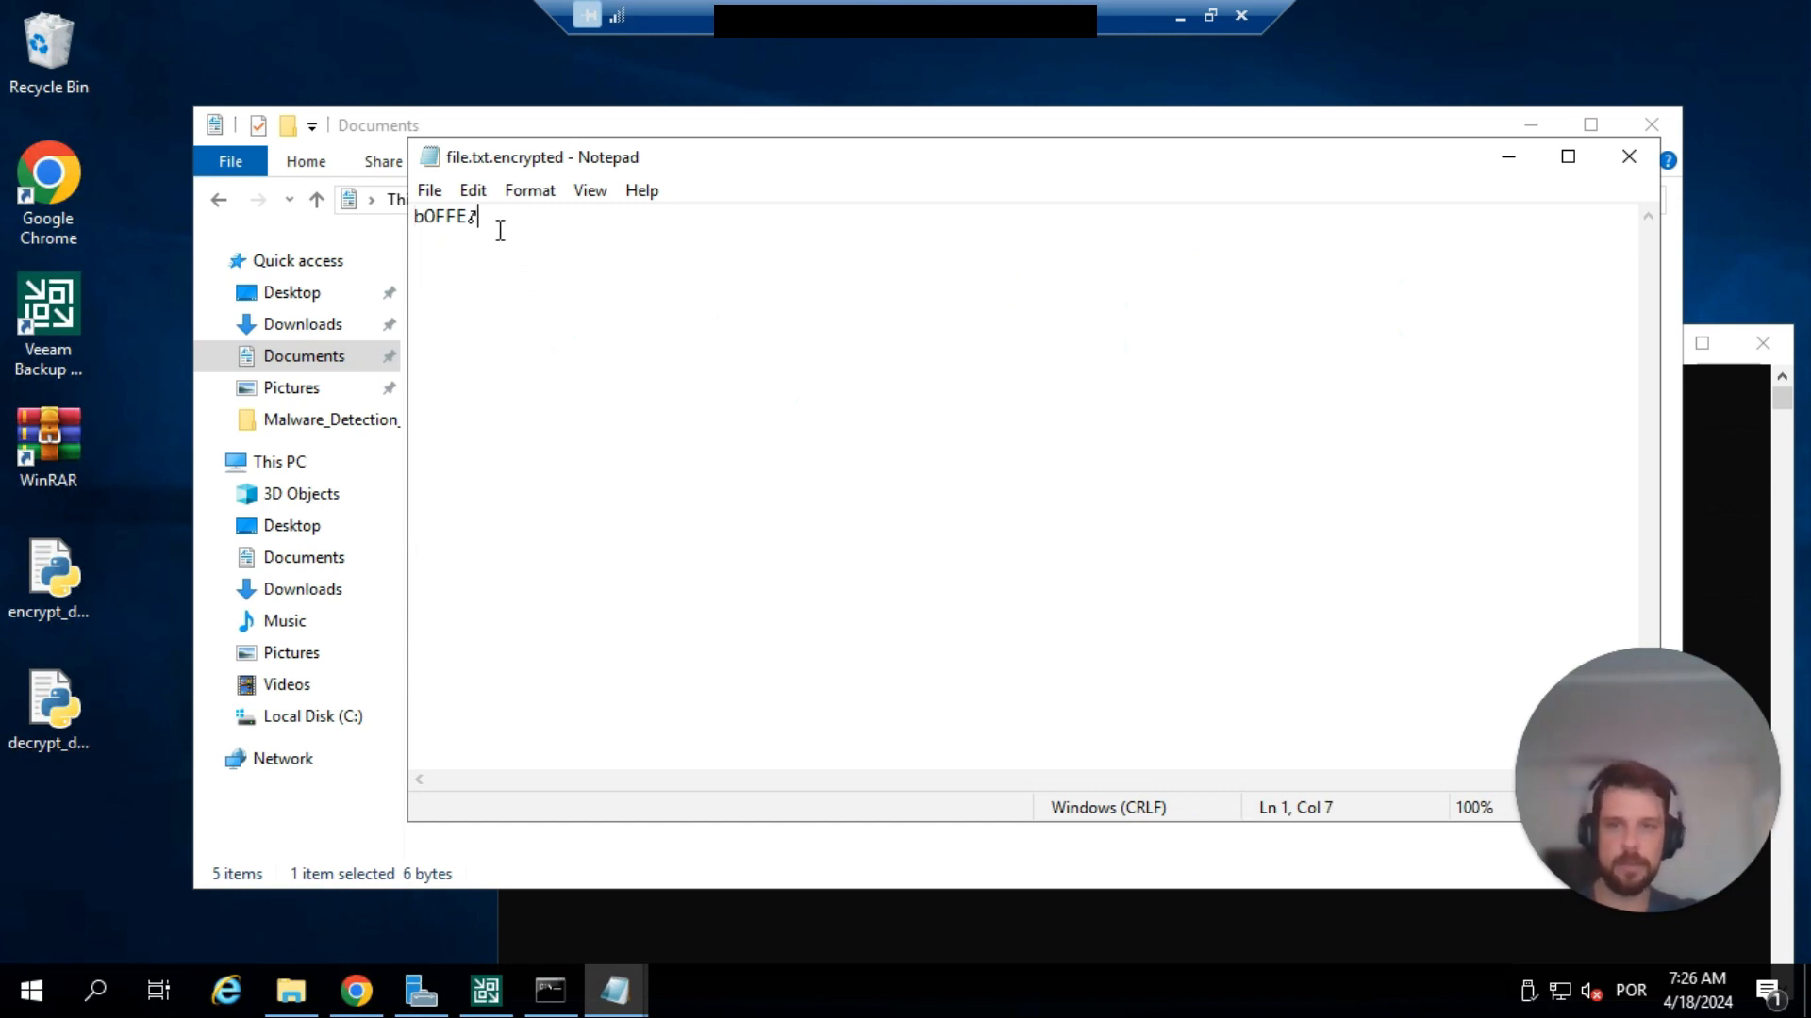
drag(497, 223, 303, 225)
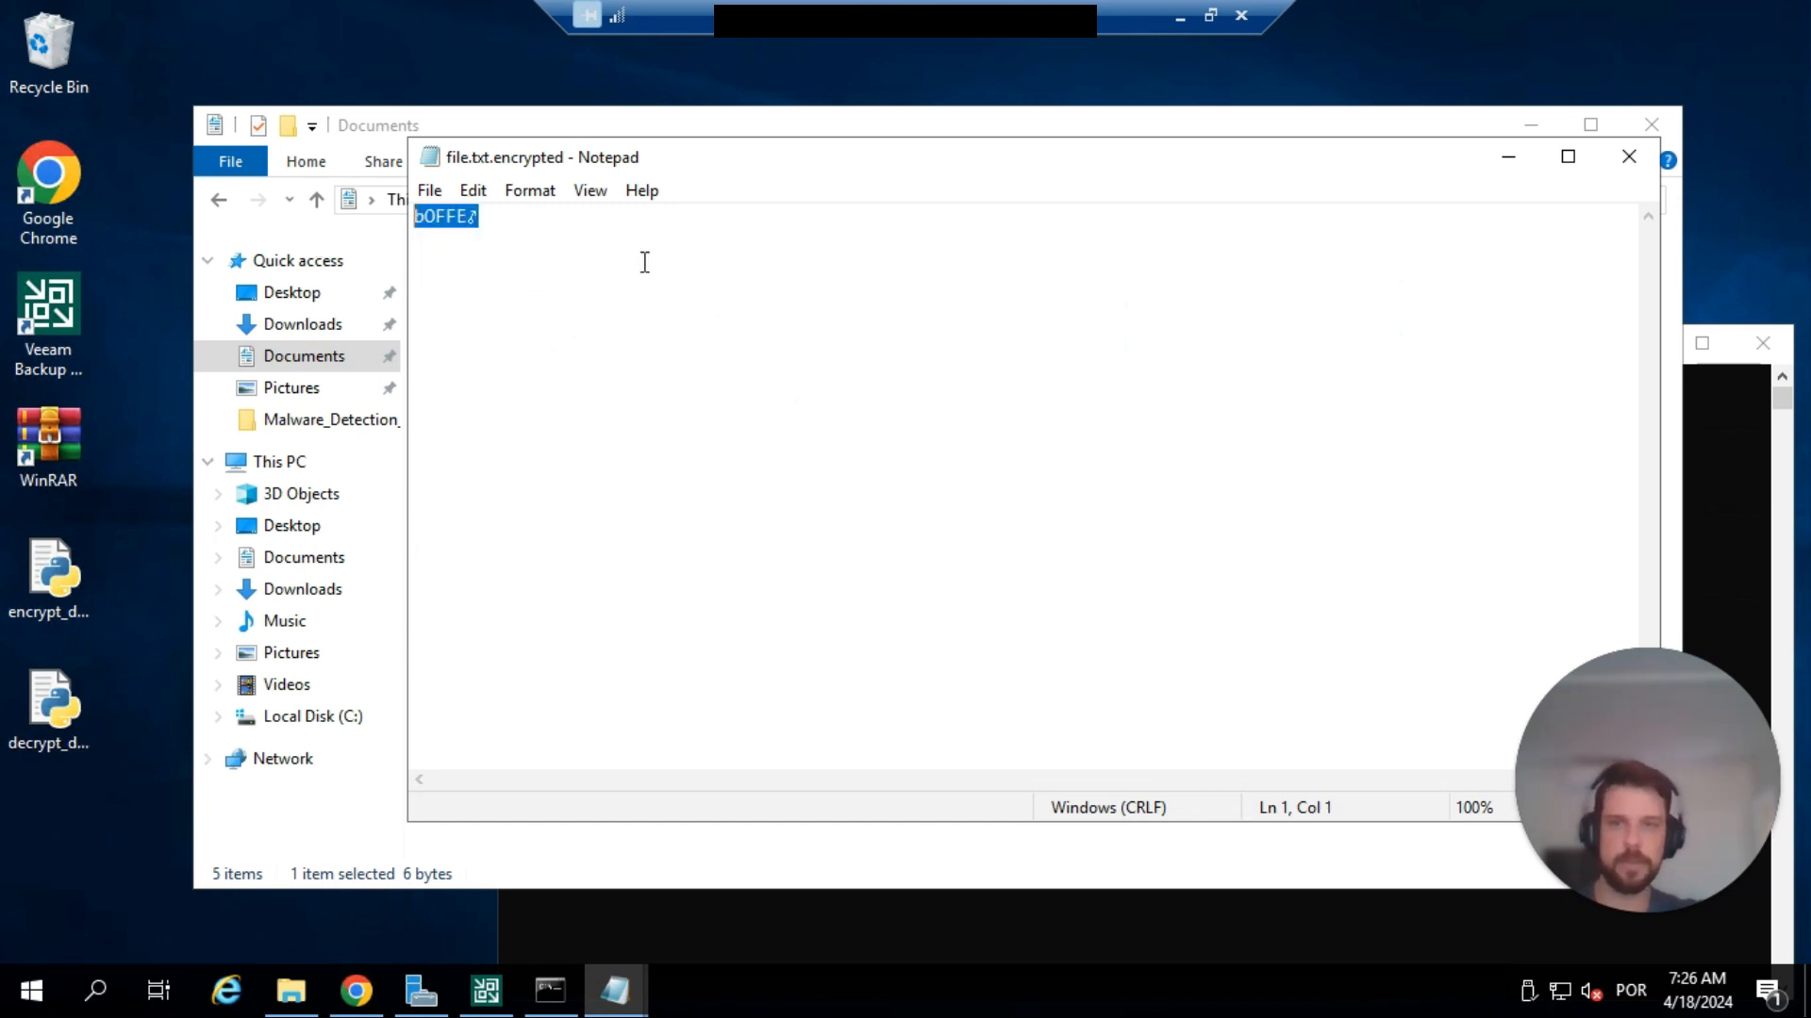
click(1630, 158)
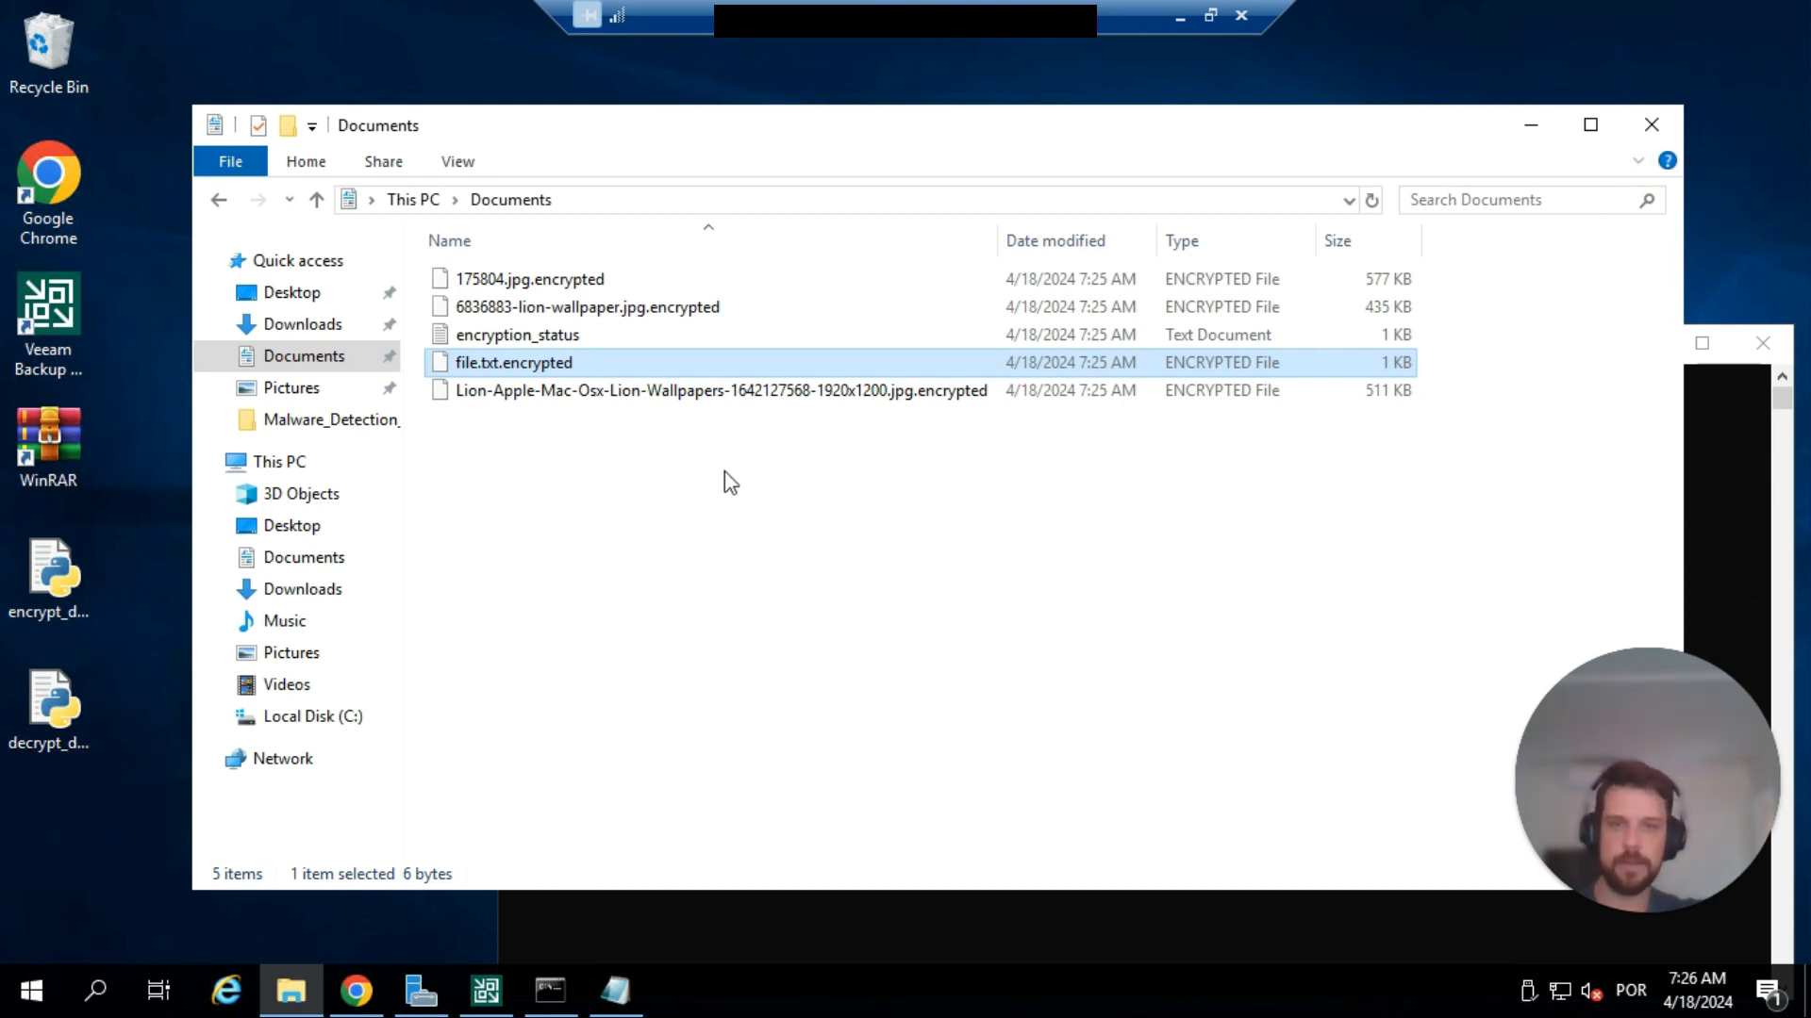
double_click(690, 391)
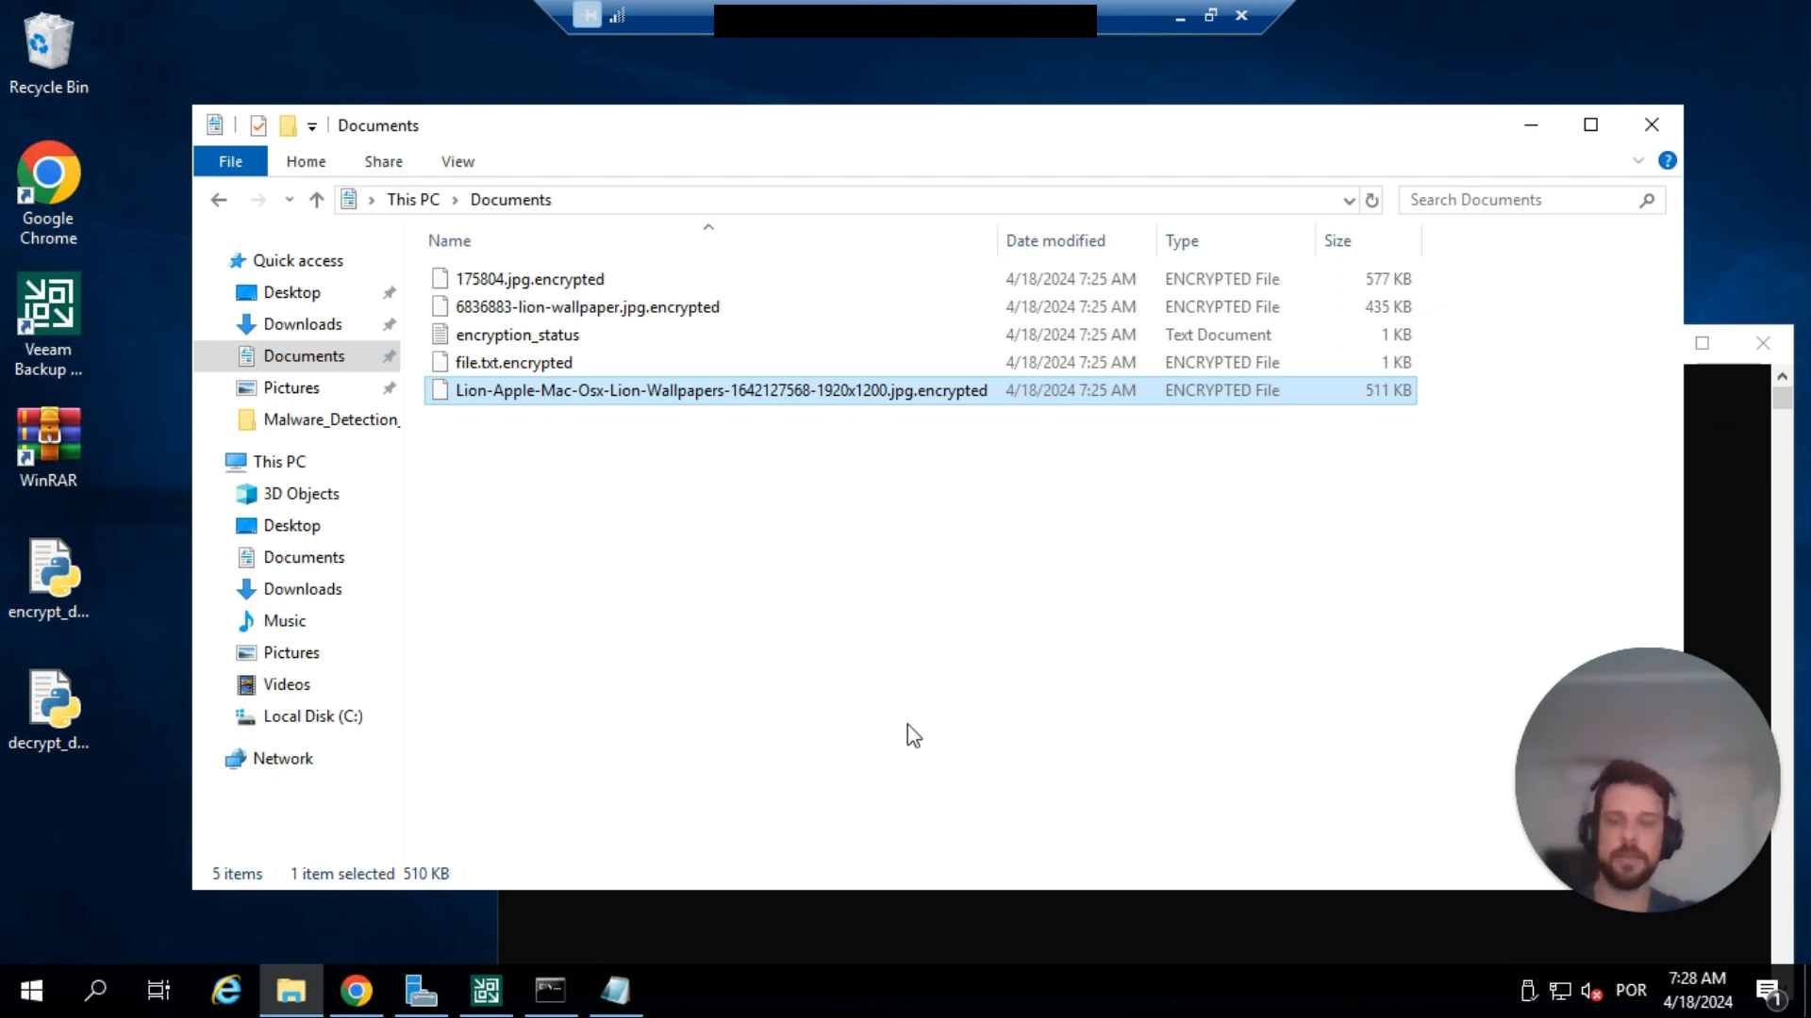
Switch to the Veeam console and examine the flagged file extension in the details of the newest RT-BR-INTERNAL malware event in the history.
click(487, 992)
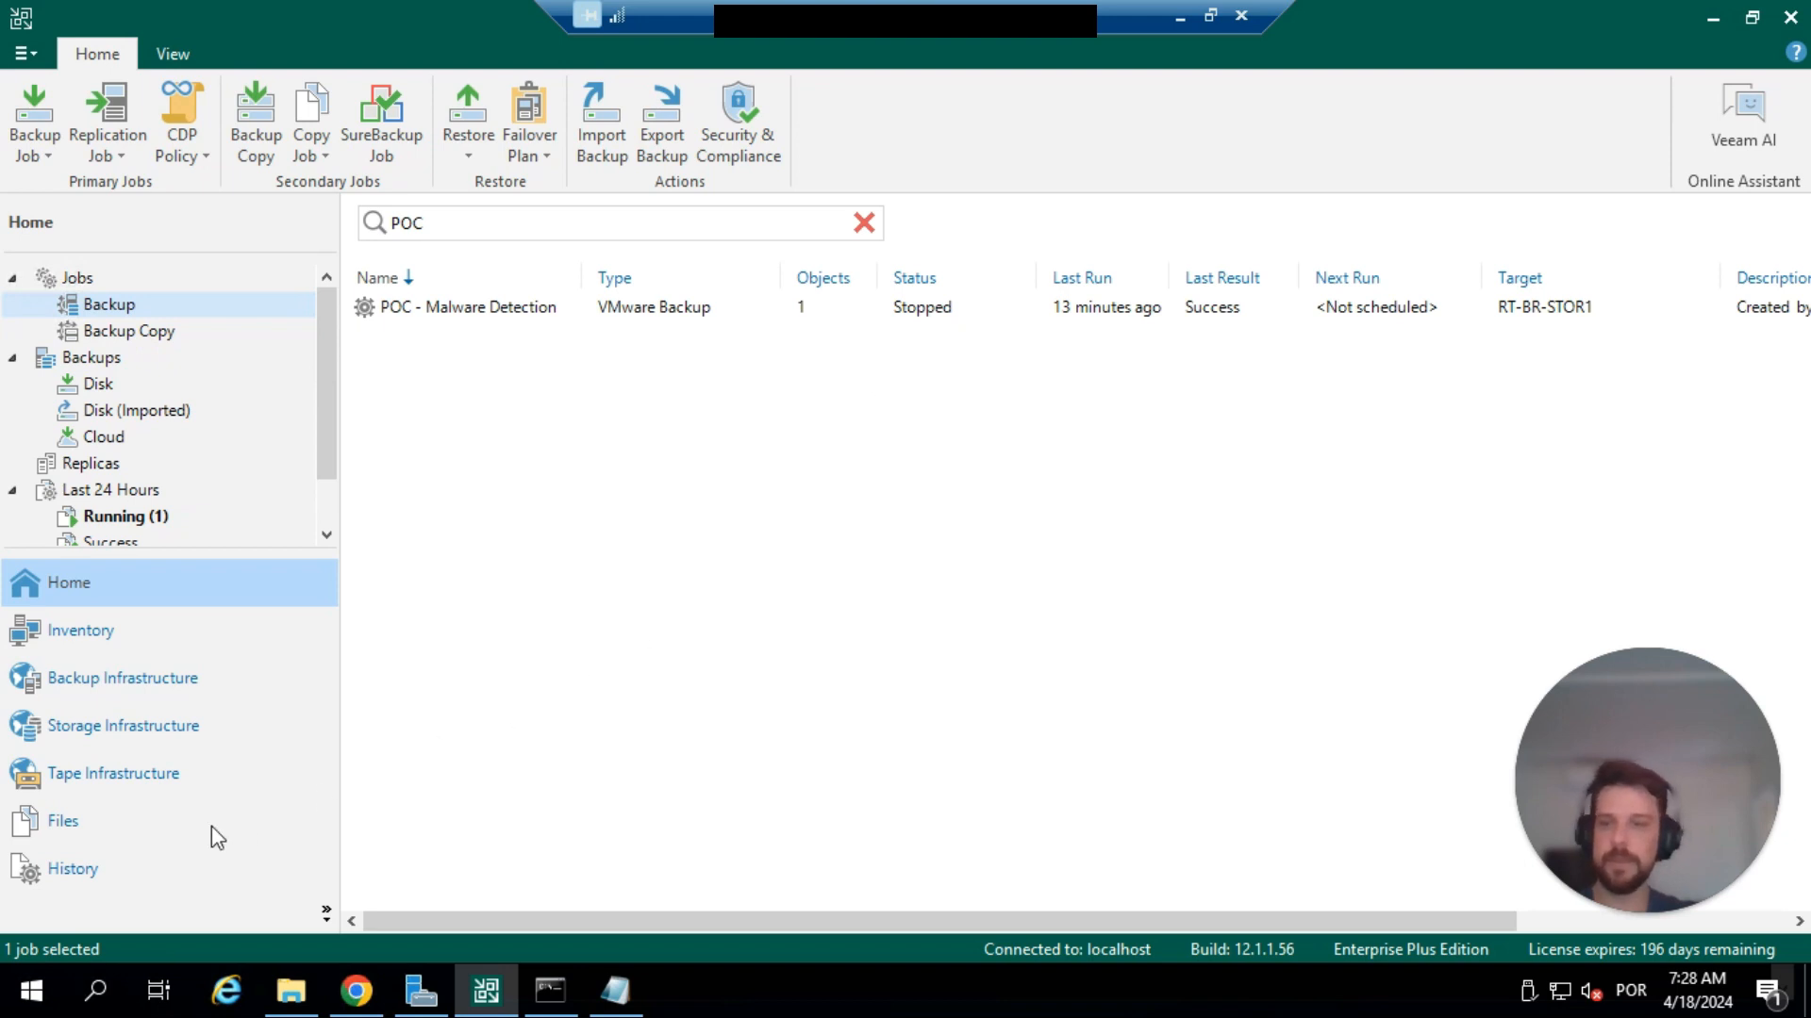
click(164, 894)
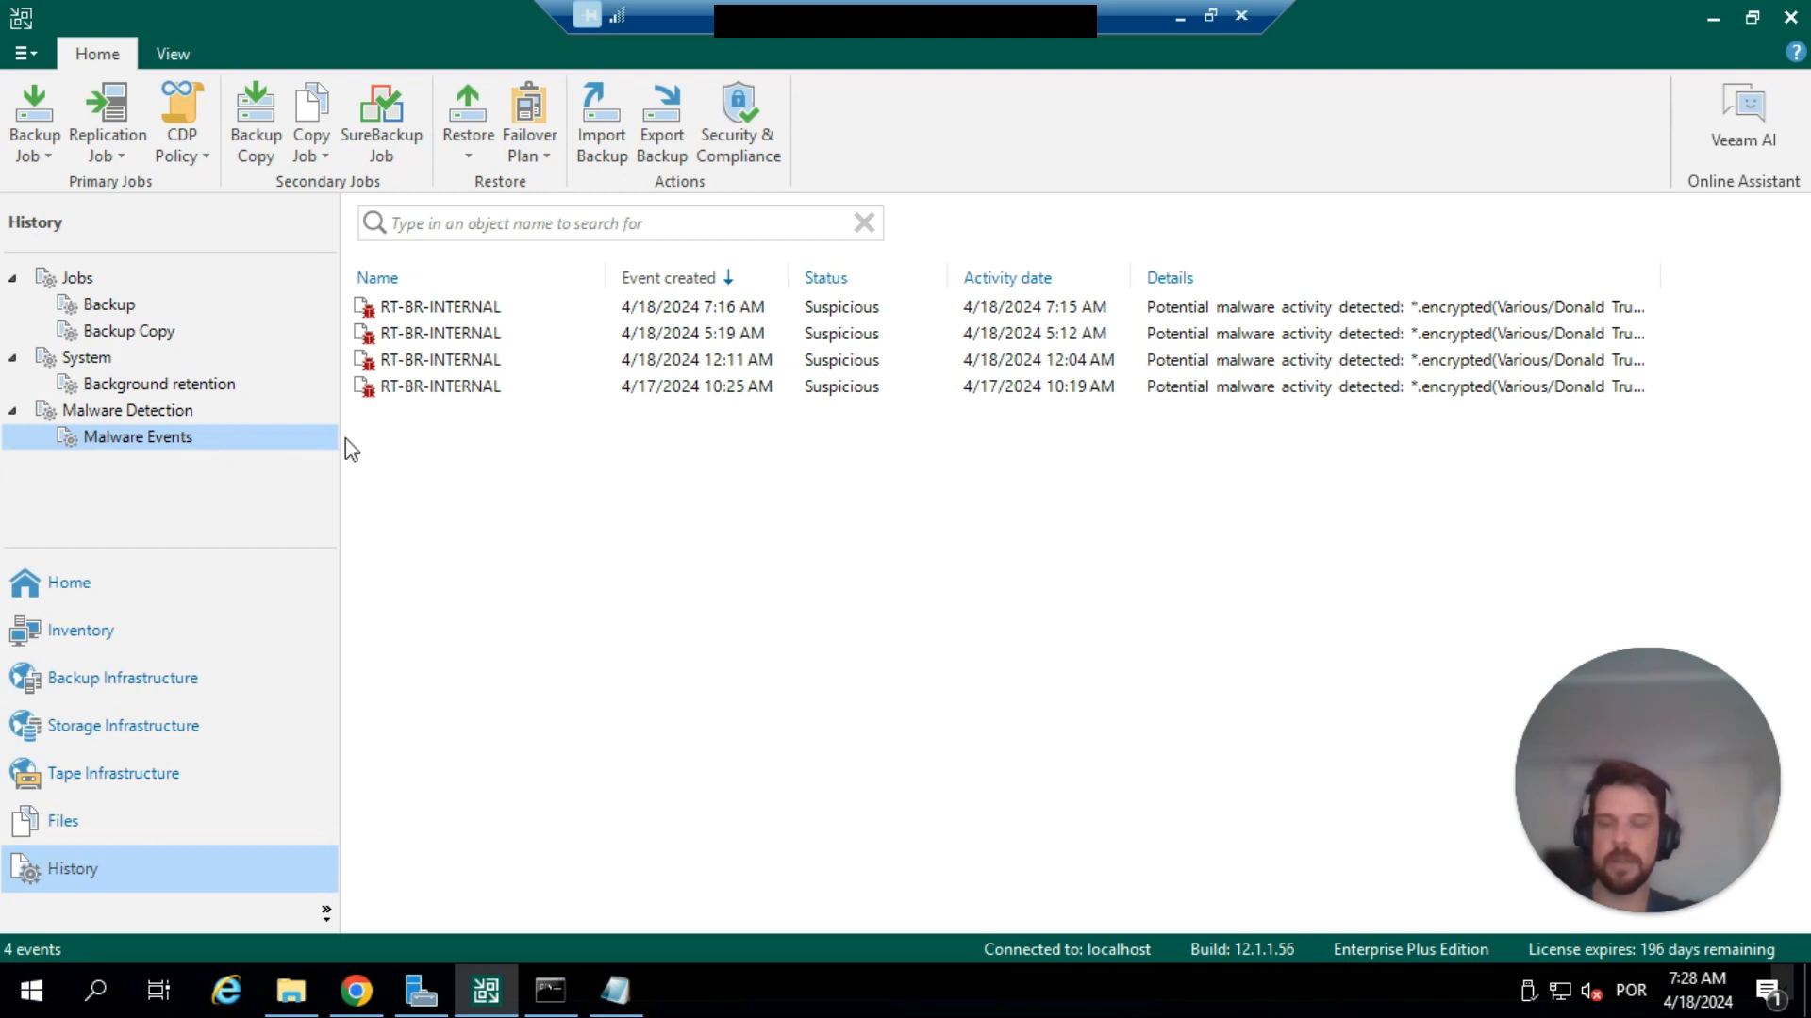
right_click(437, 312)
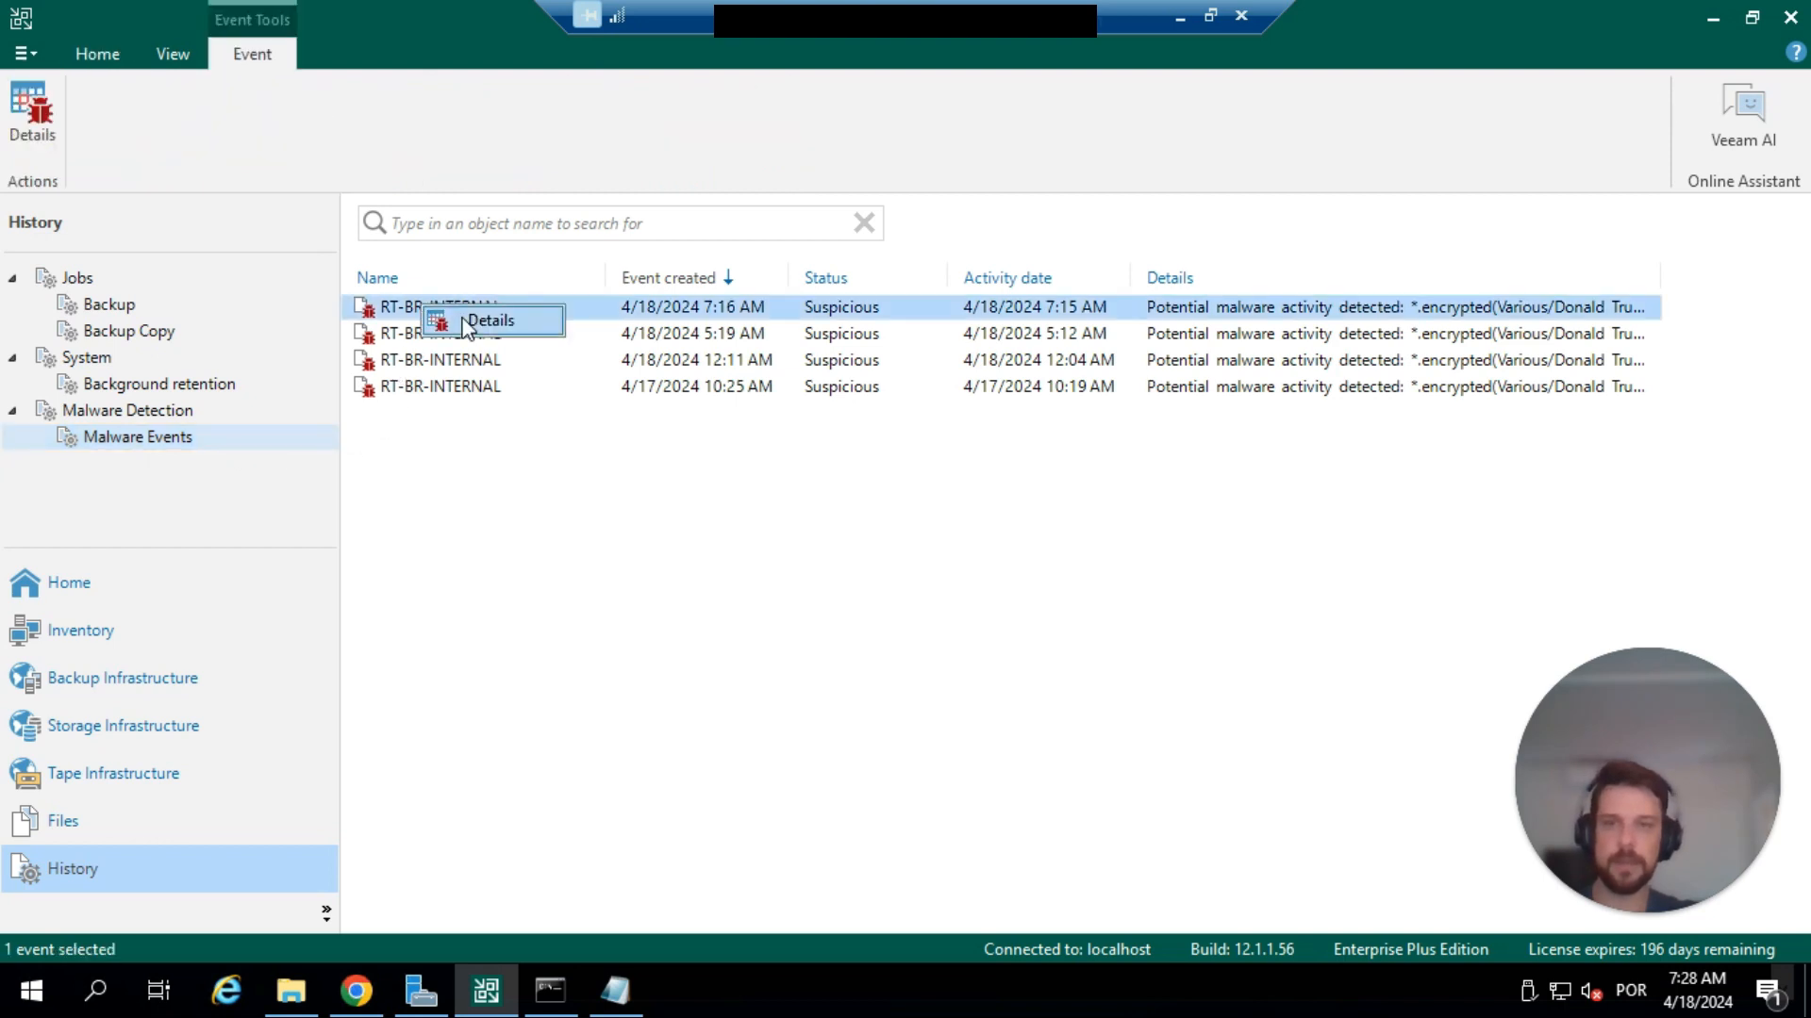
click(463, 322)
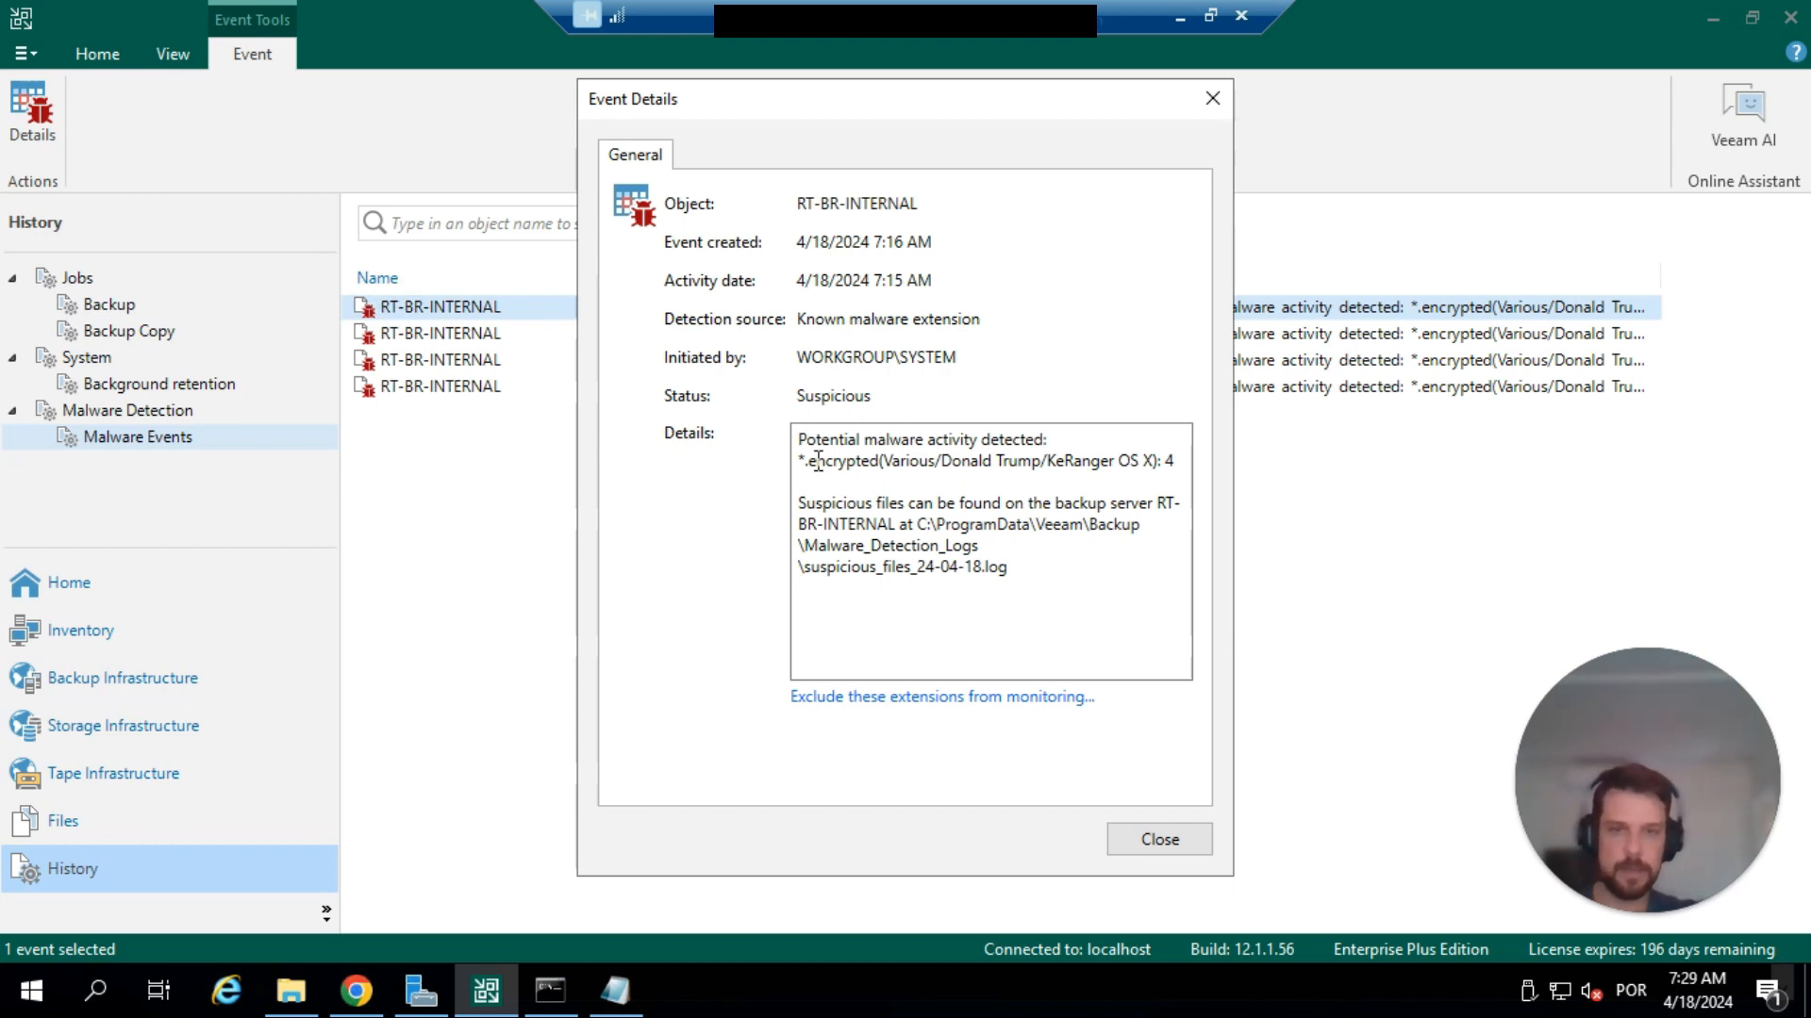
drag(798, 460, 892, 460)
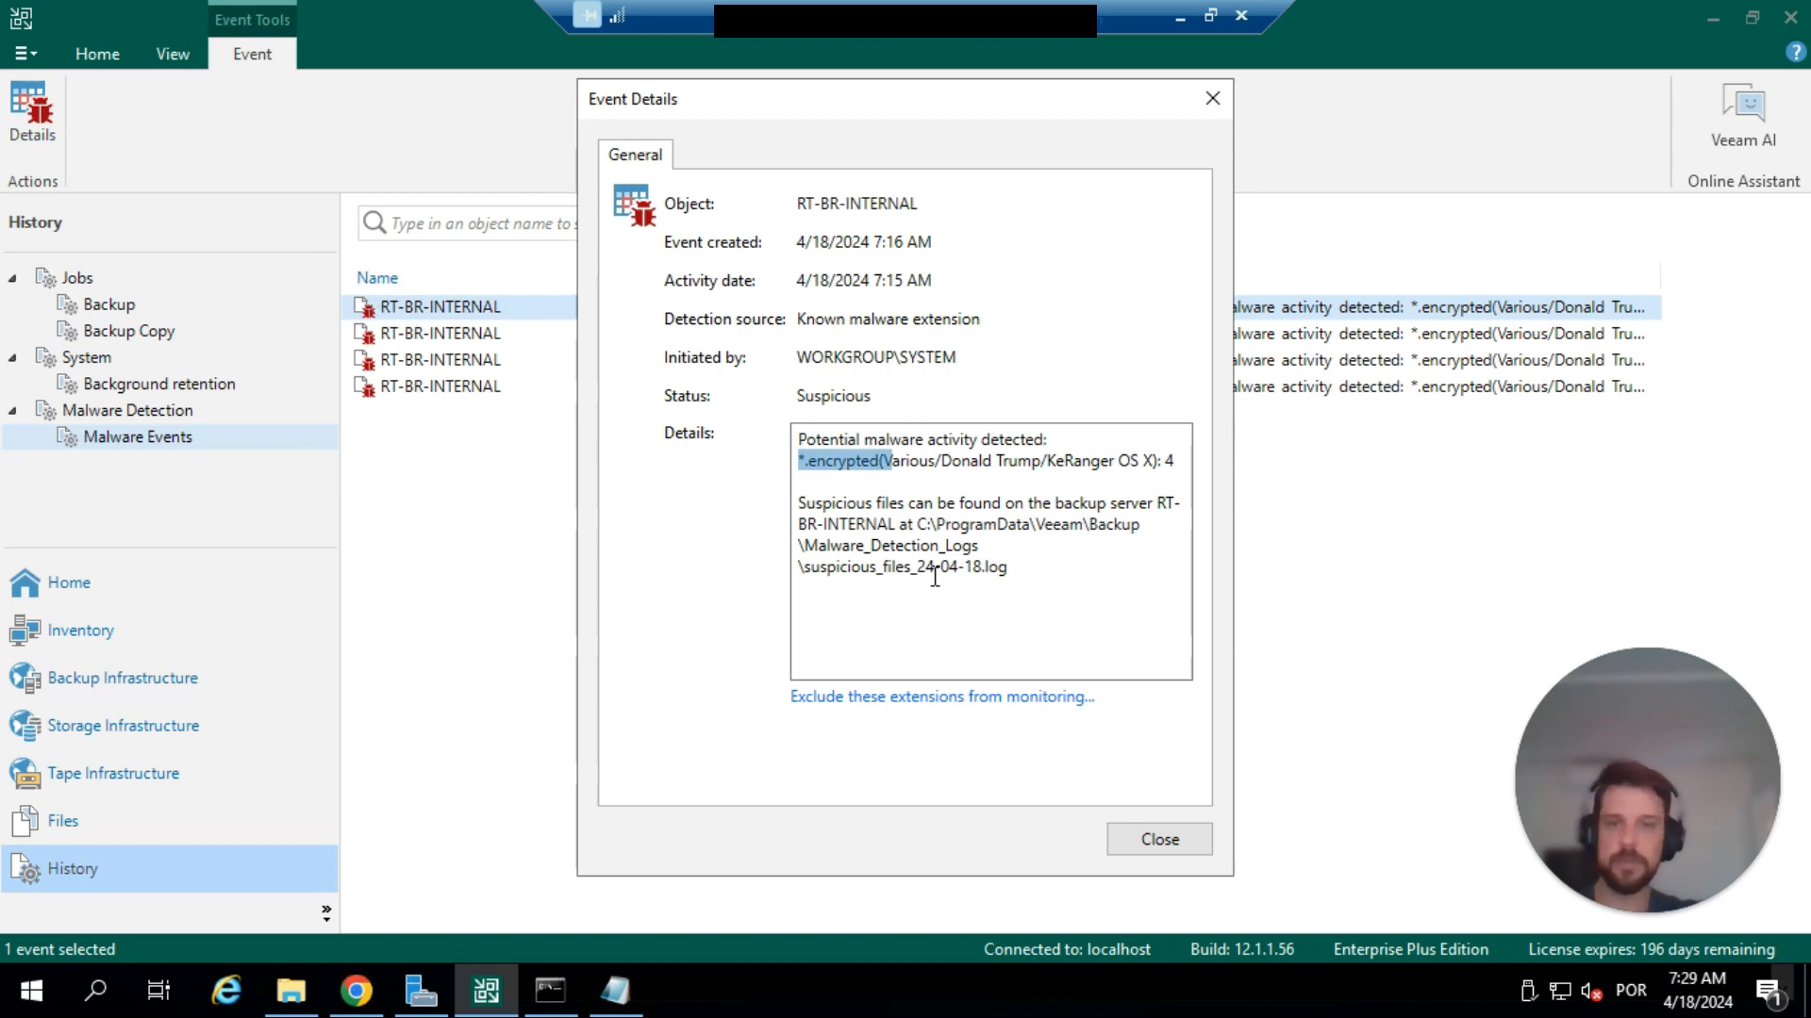
Open the suspicious_files_24-04-18.log file from the path in the event details, review its encrypted-file entries, and close the log and the details.
drag(917, 525, 1032, 572)
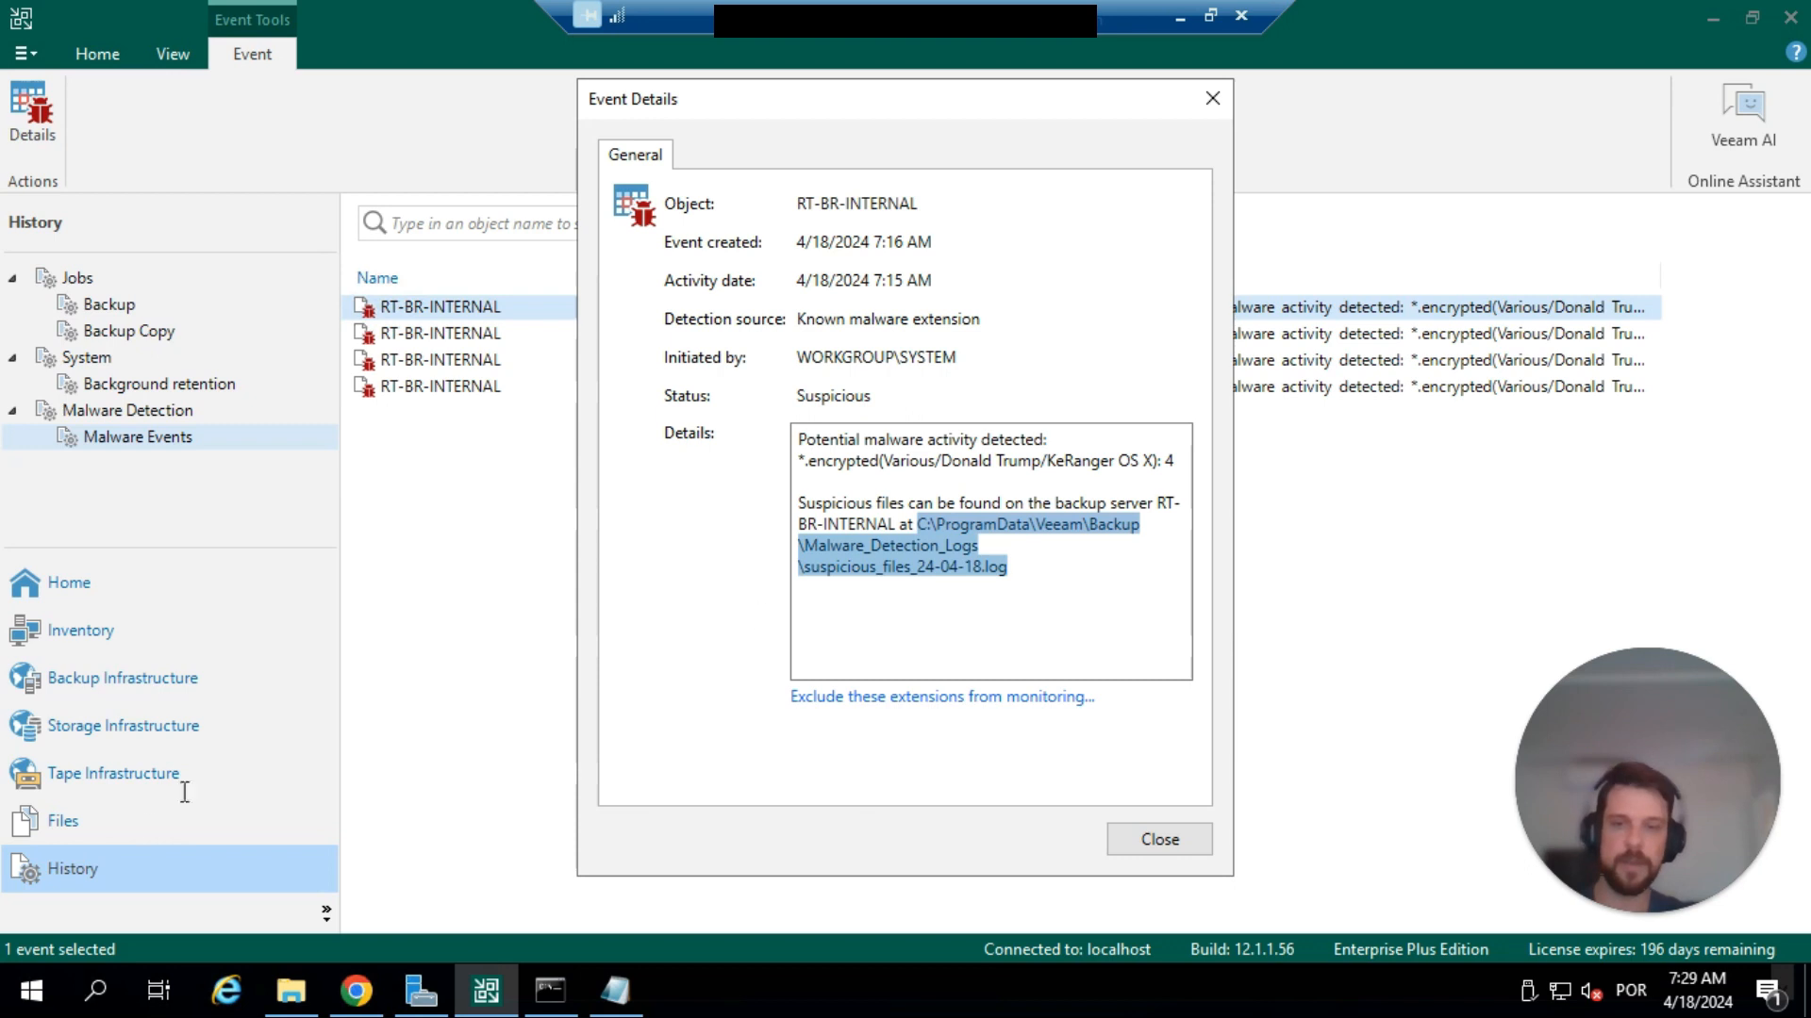
right_click(38, 991)
click(104, 857)
key(Return)
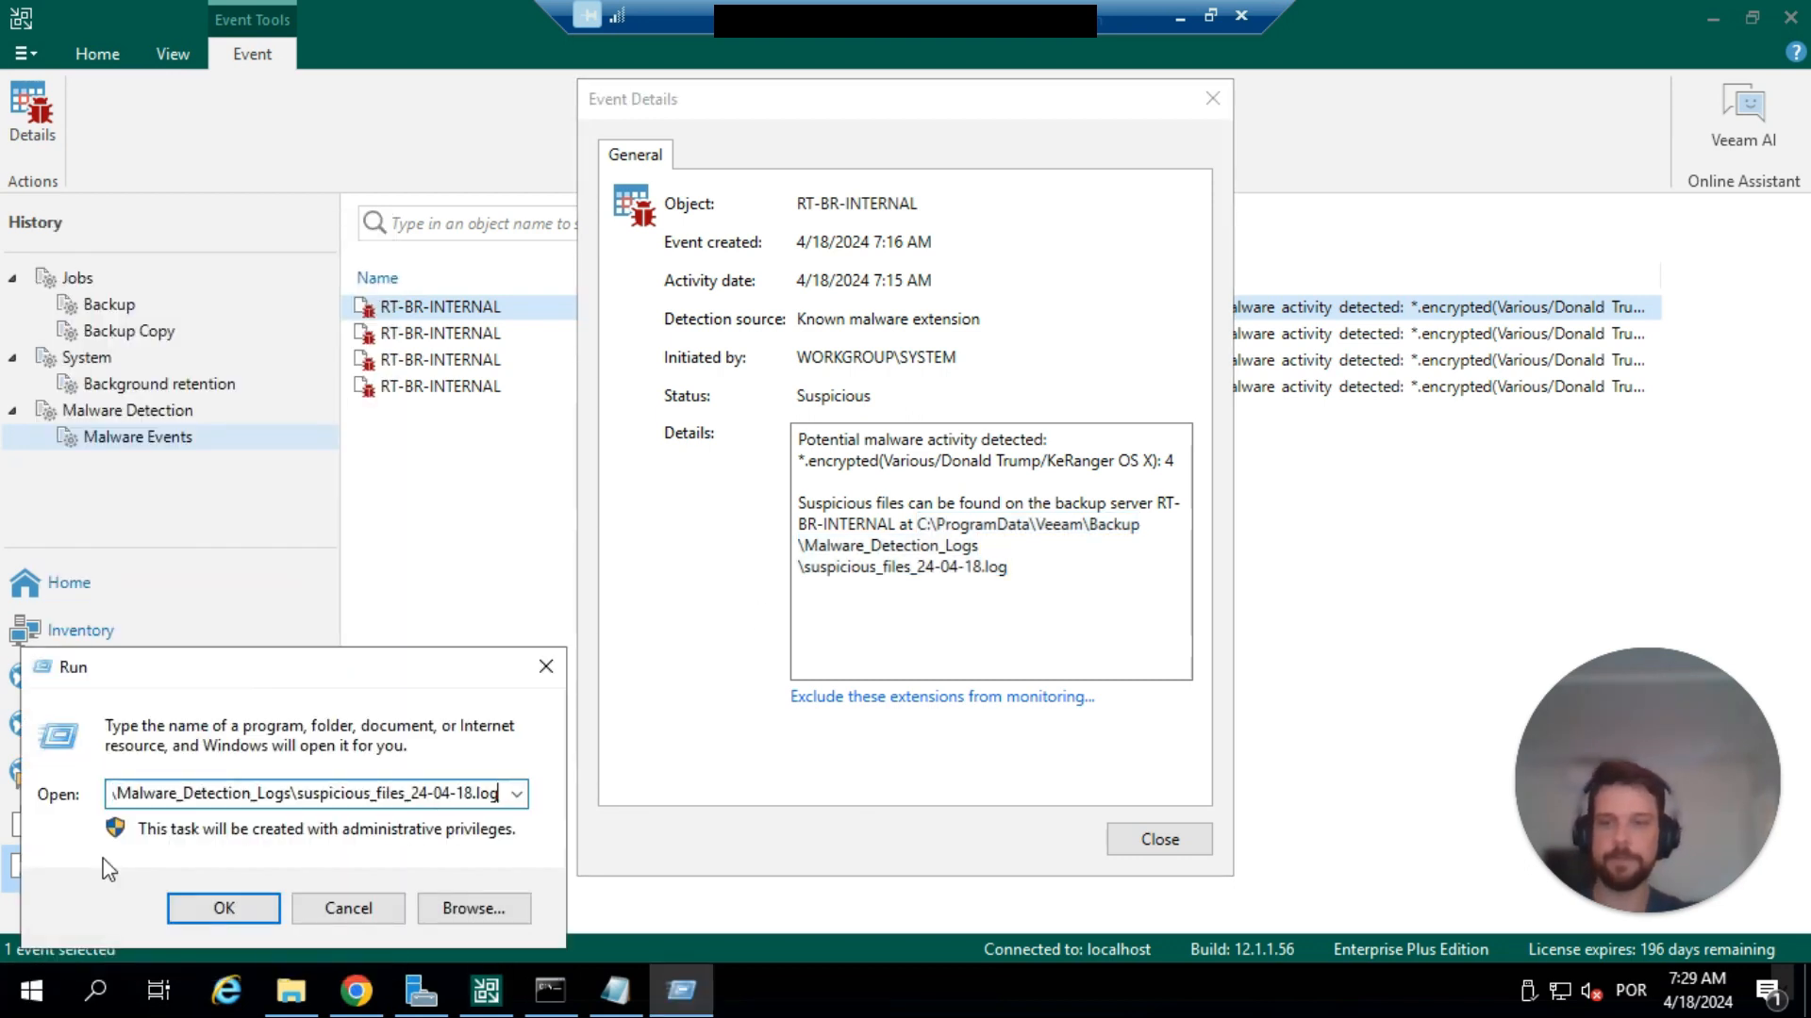
scroll(890, 300, down, 2)
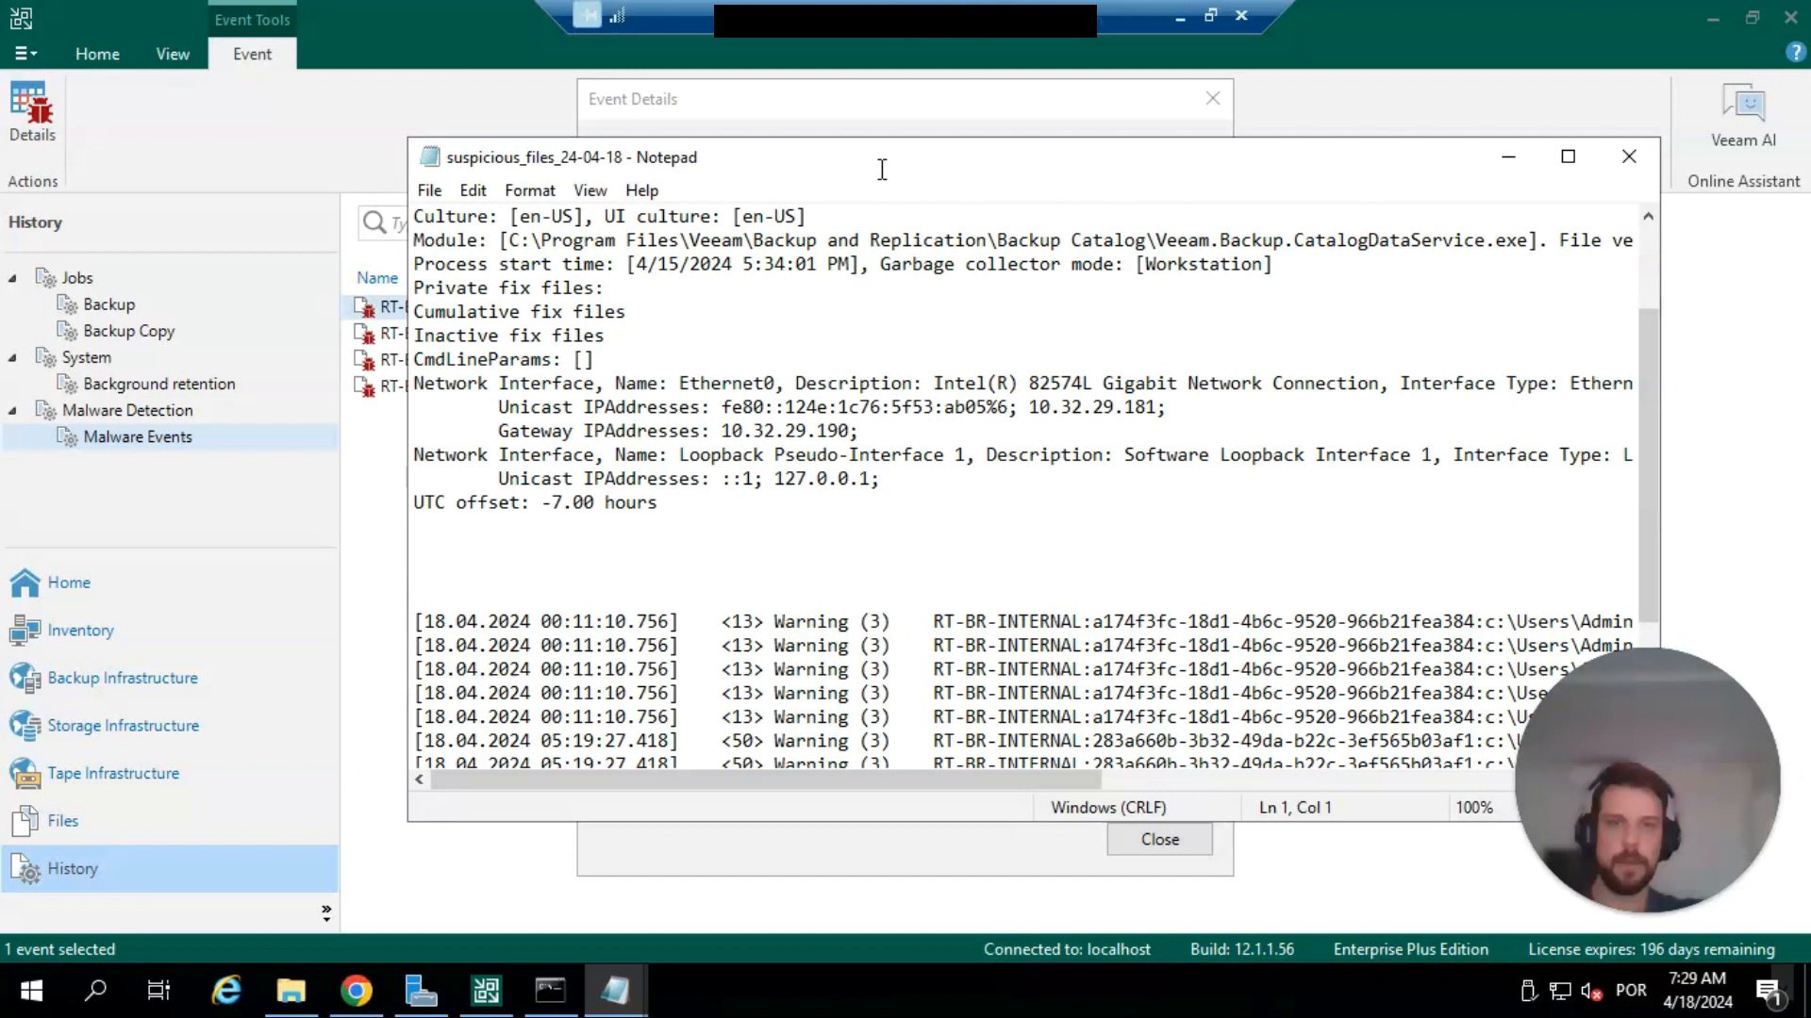
double_click(882, 159)
scroll(924, 489, up, 1)
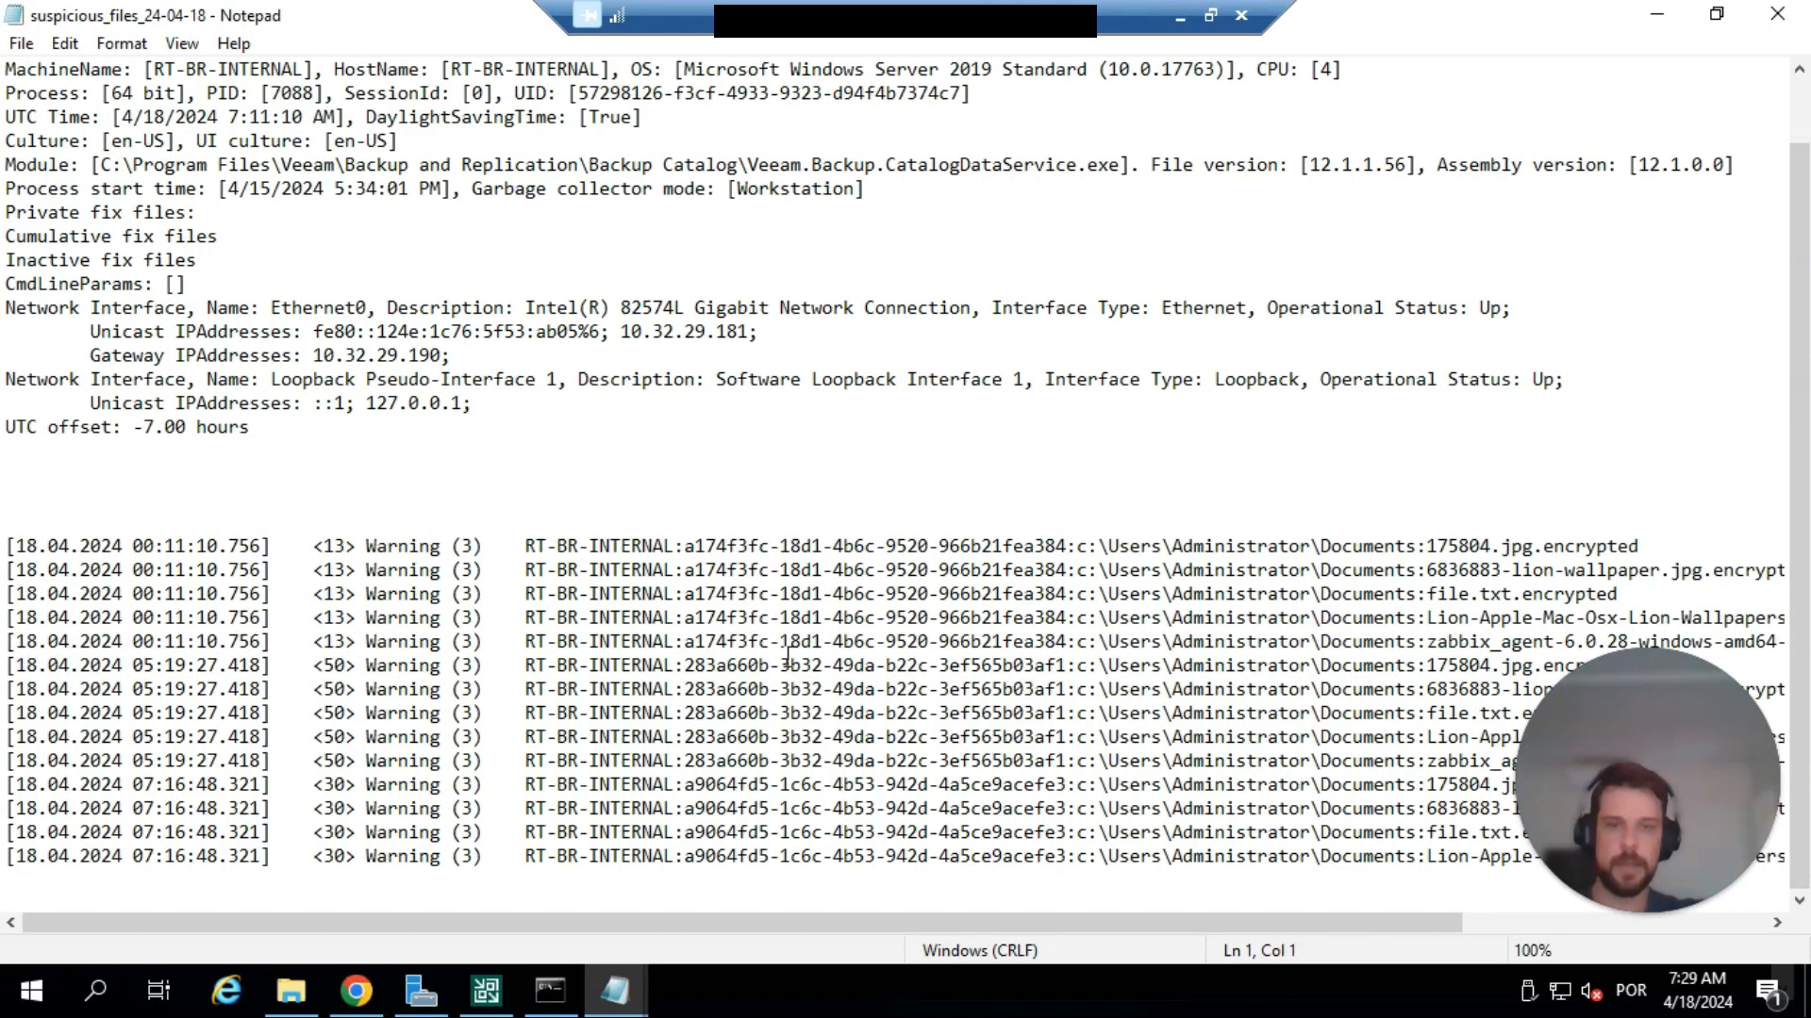
drag(813, 922, 1169, 907)
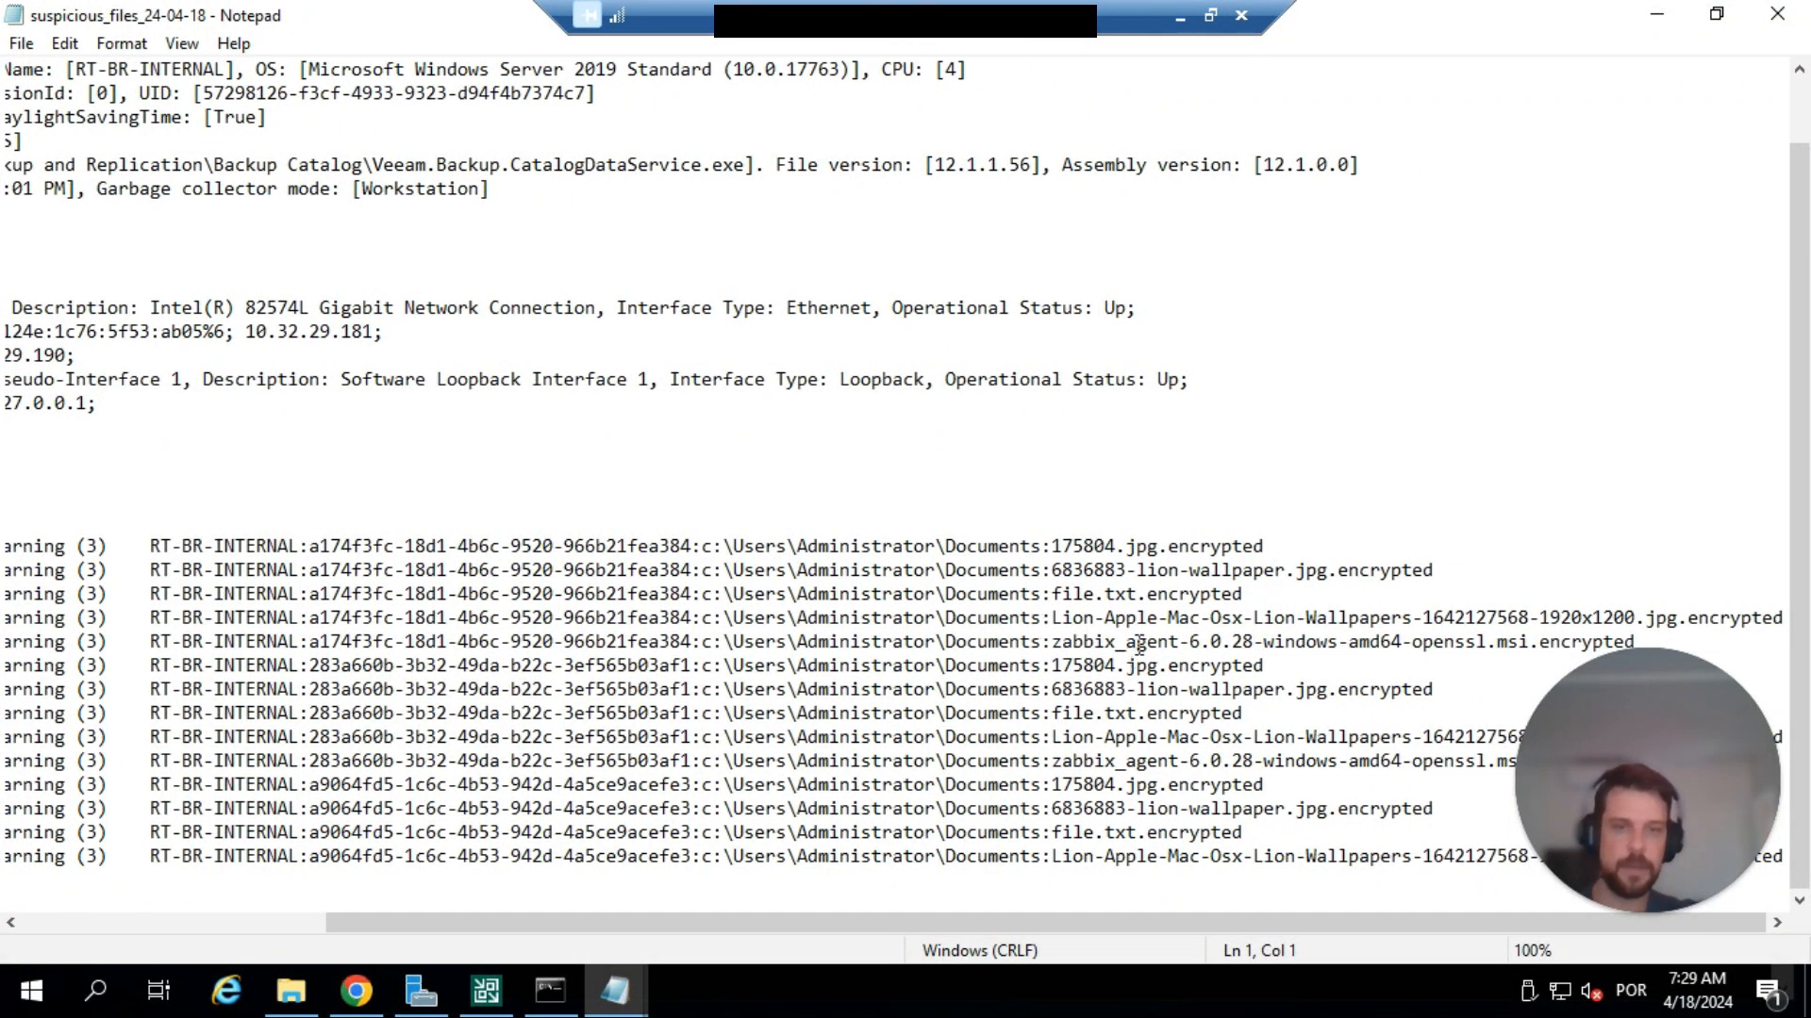
click(1776, 14)
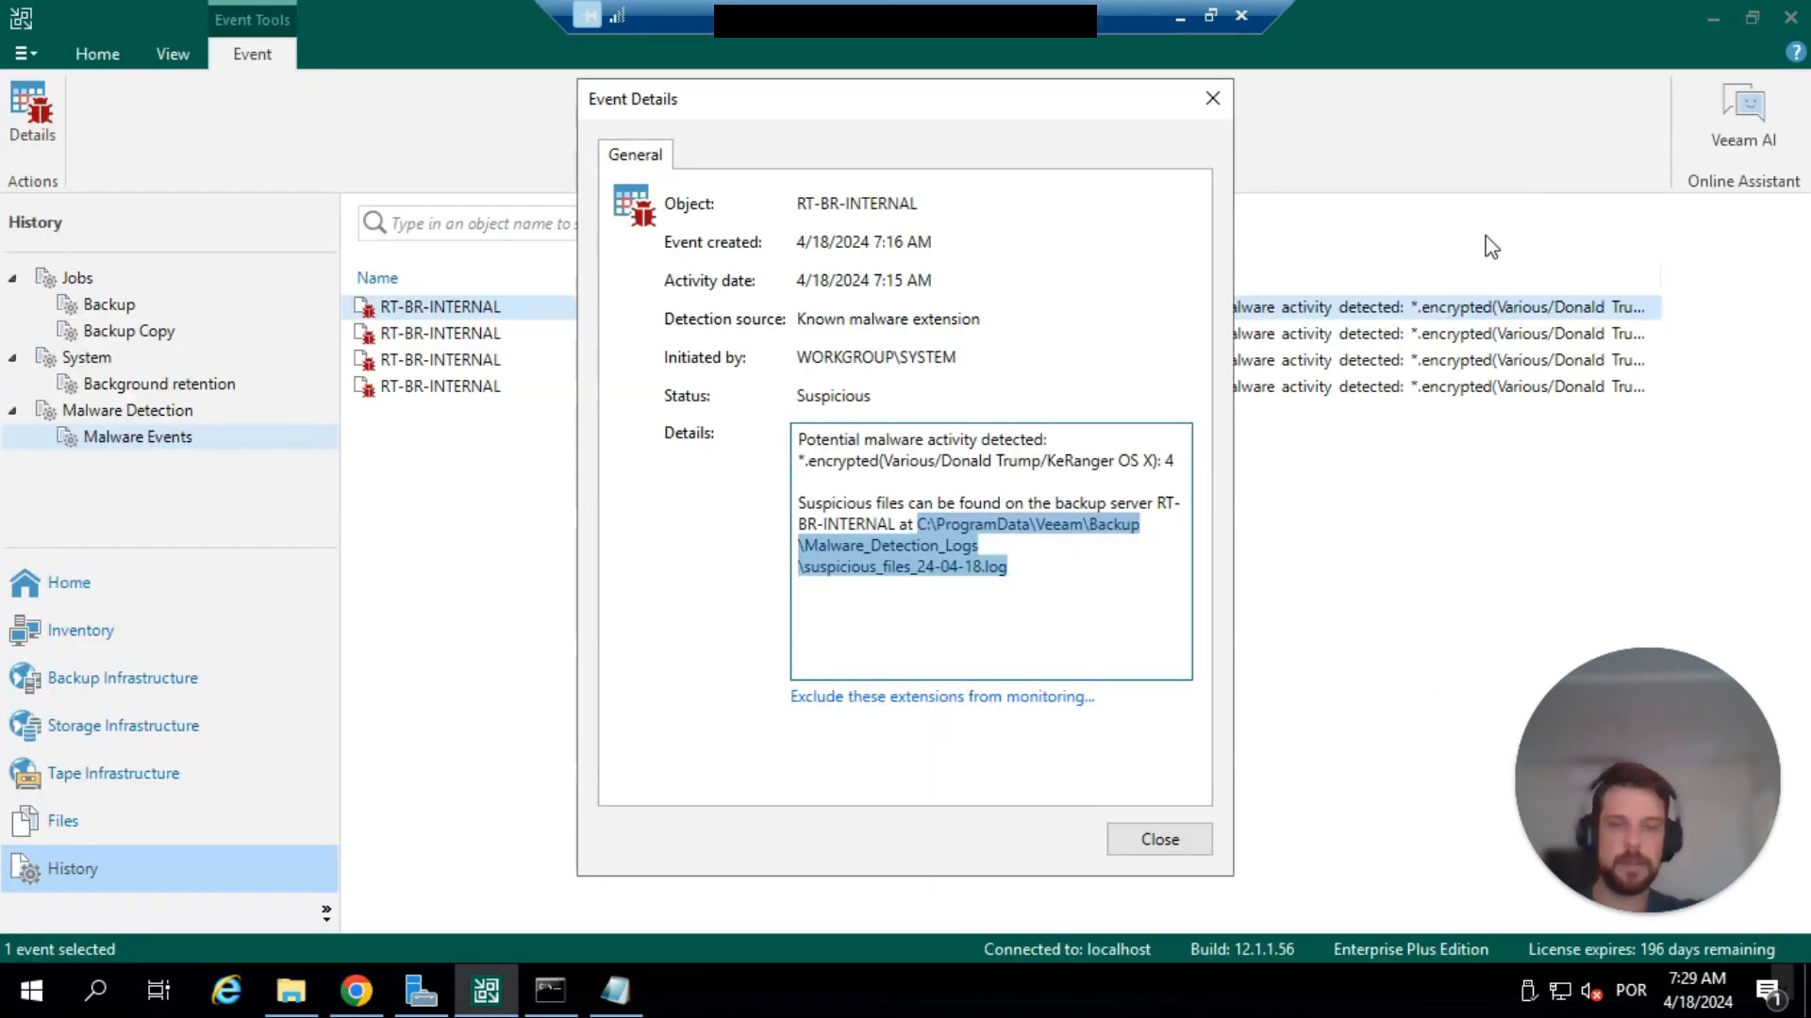
click(1160, 841)
Examine the backup files in the properties of the POC - Malware Detection disk backup, then close the properties.
click(185, 593)
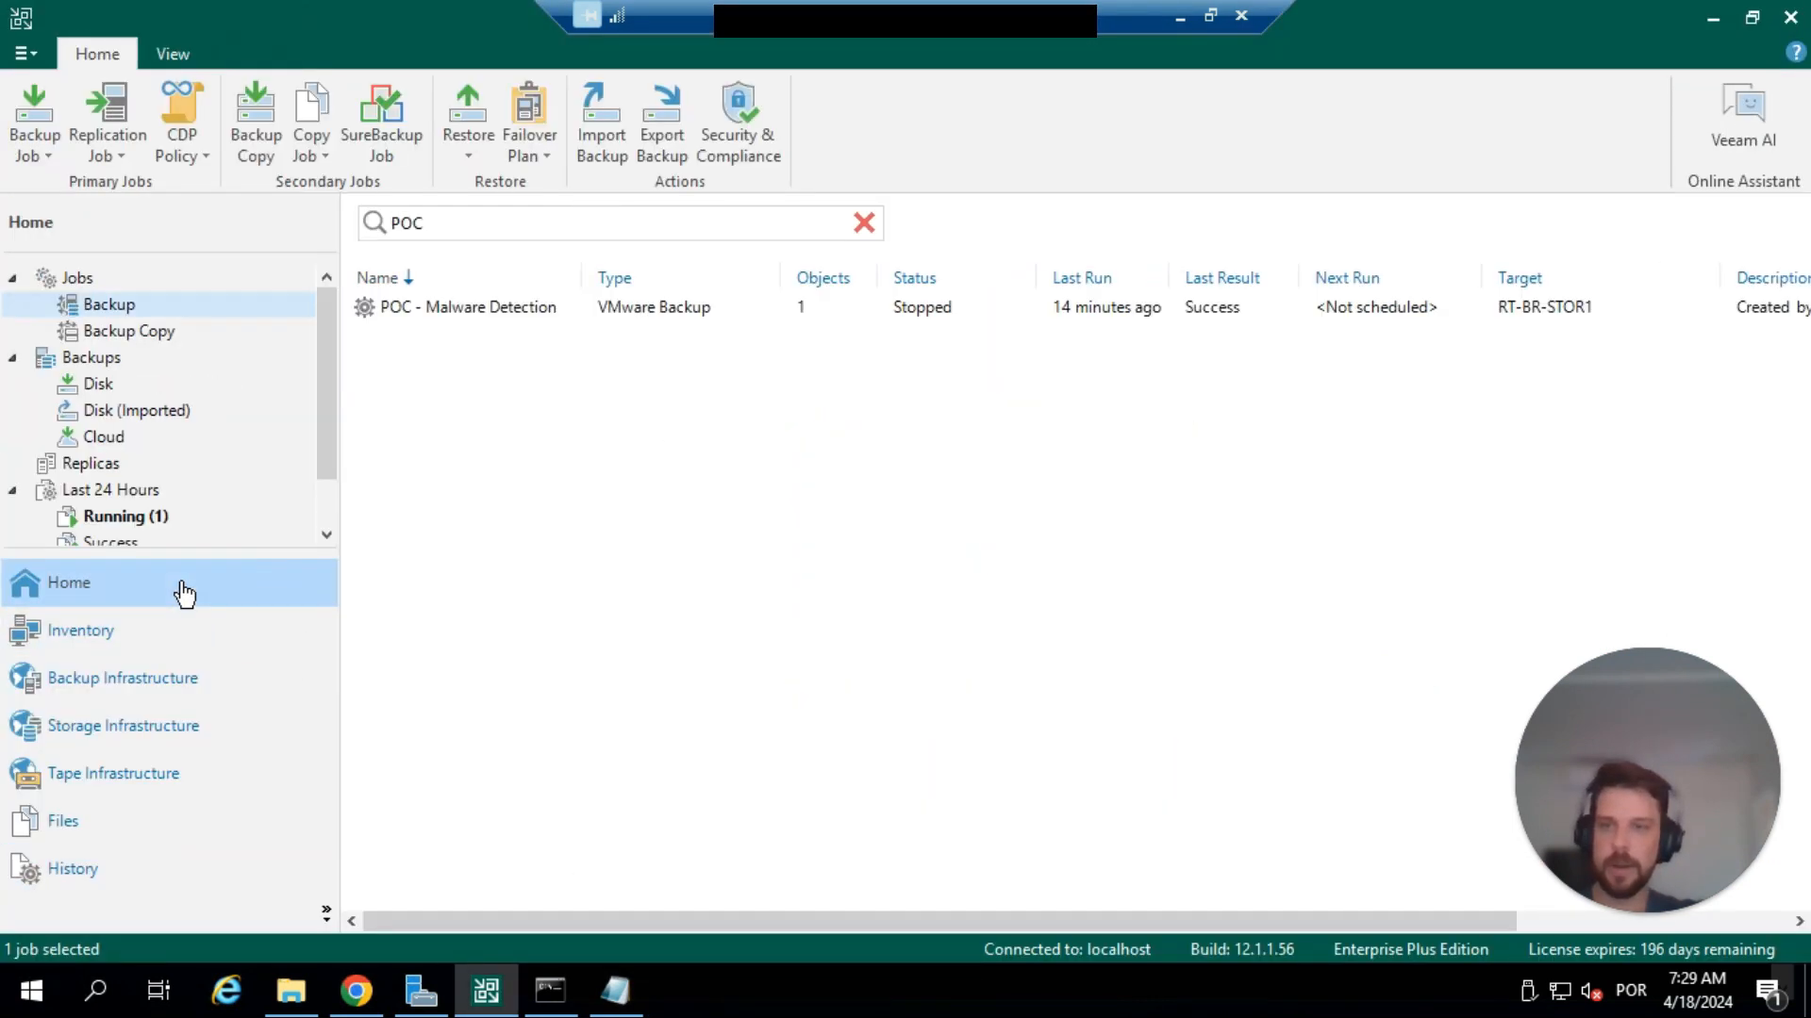
click(101, 387)
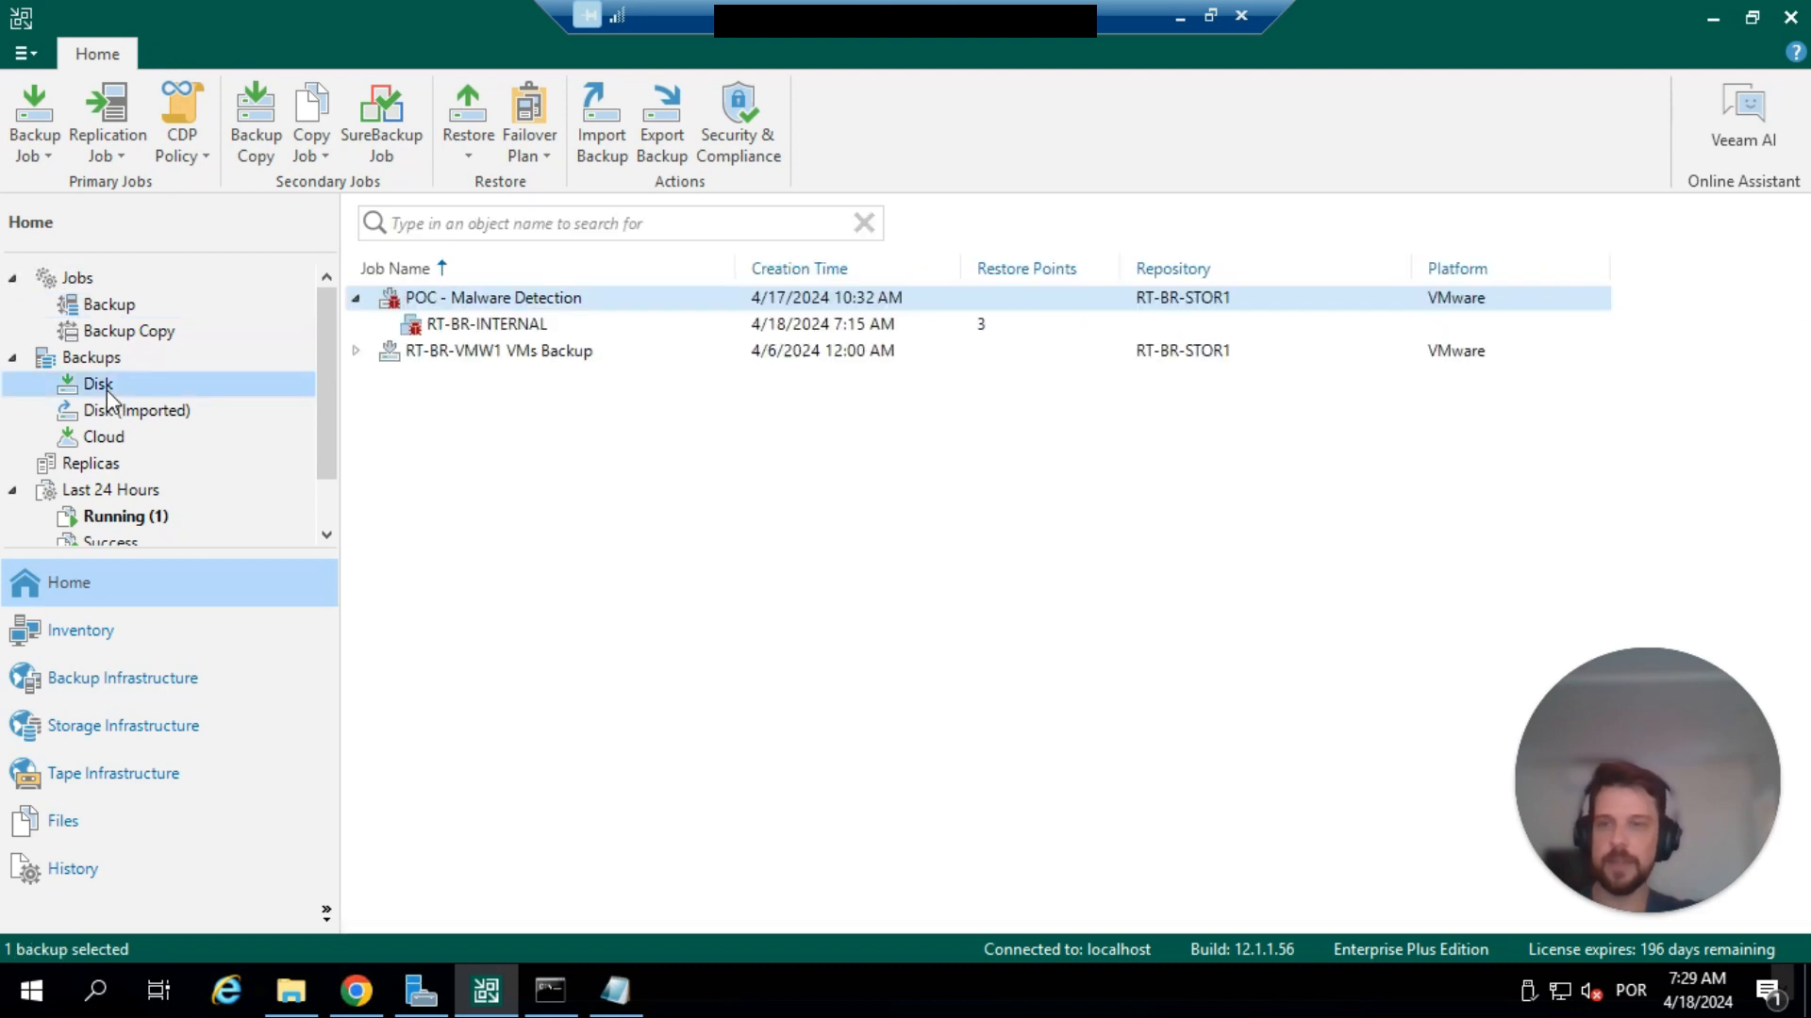
right_click(503, 310)
click(565, 449)
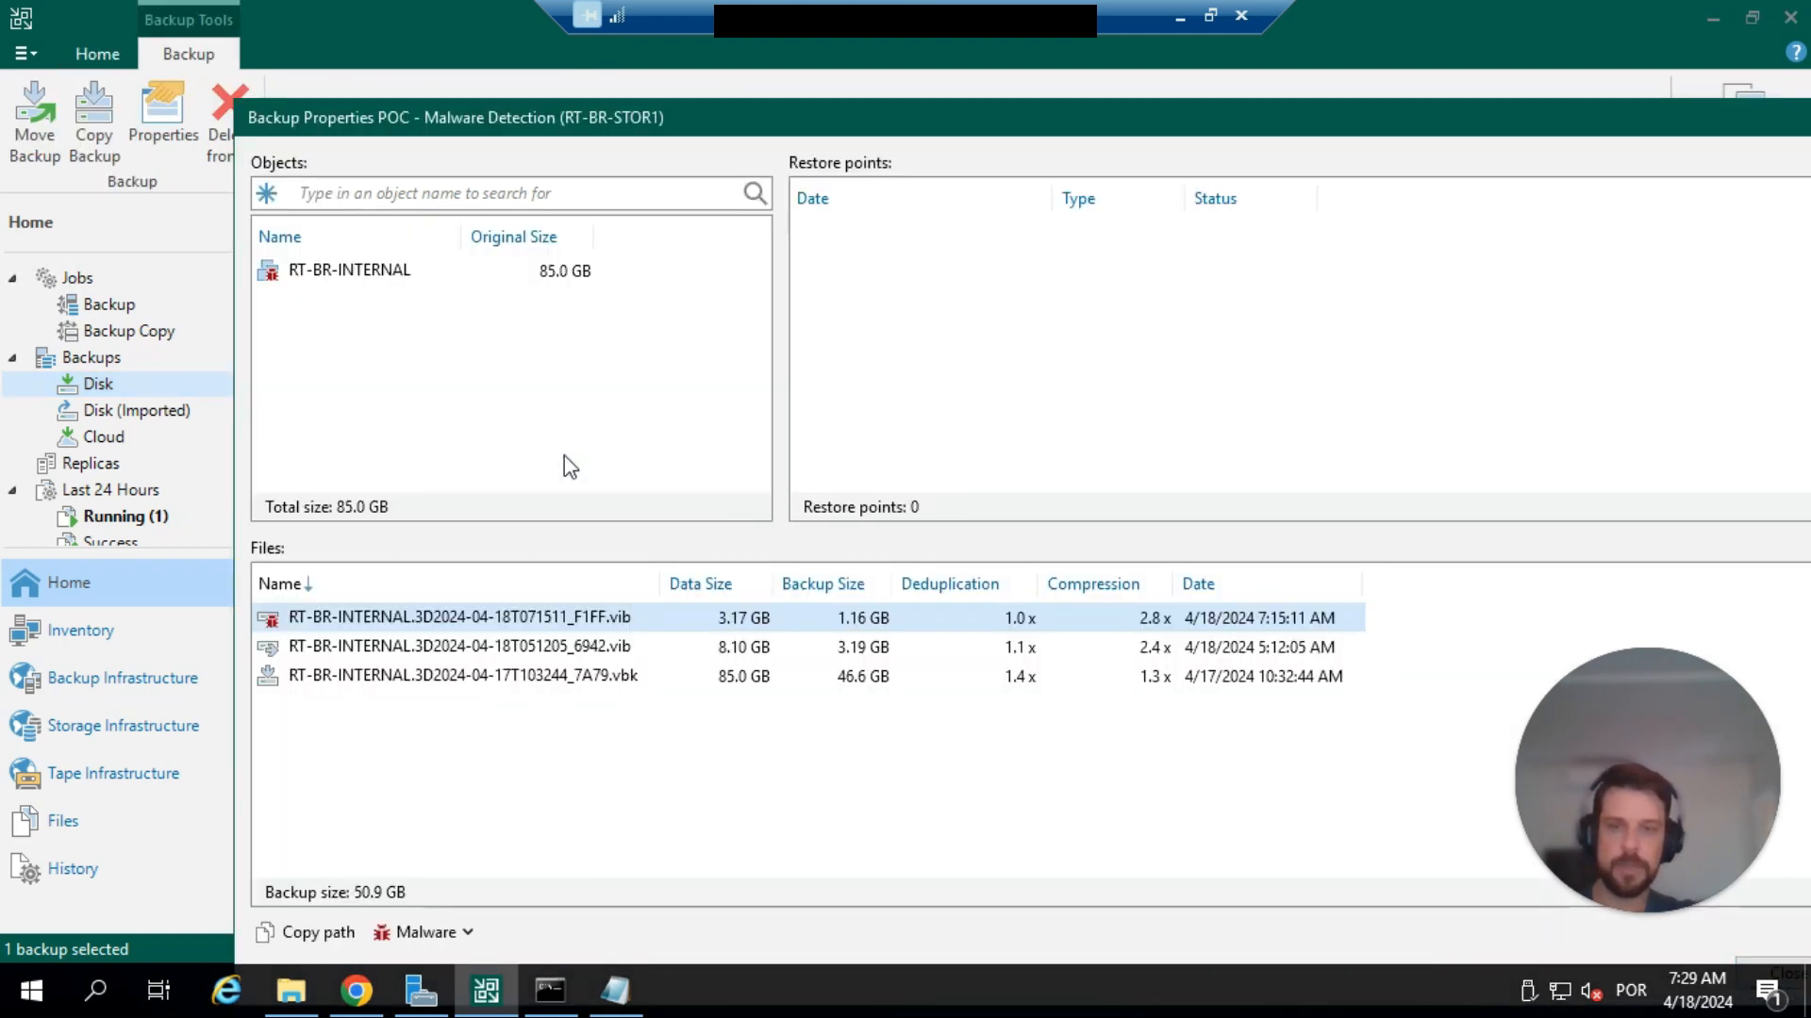
click(479, 650)
click(491, 626)
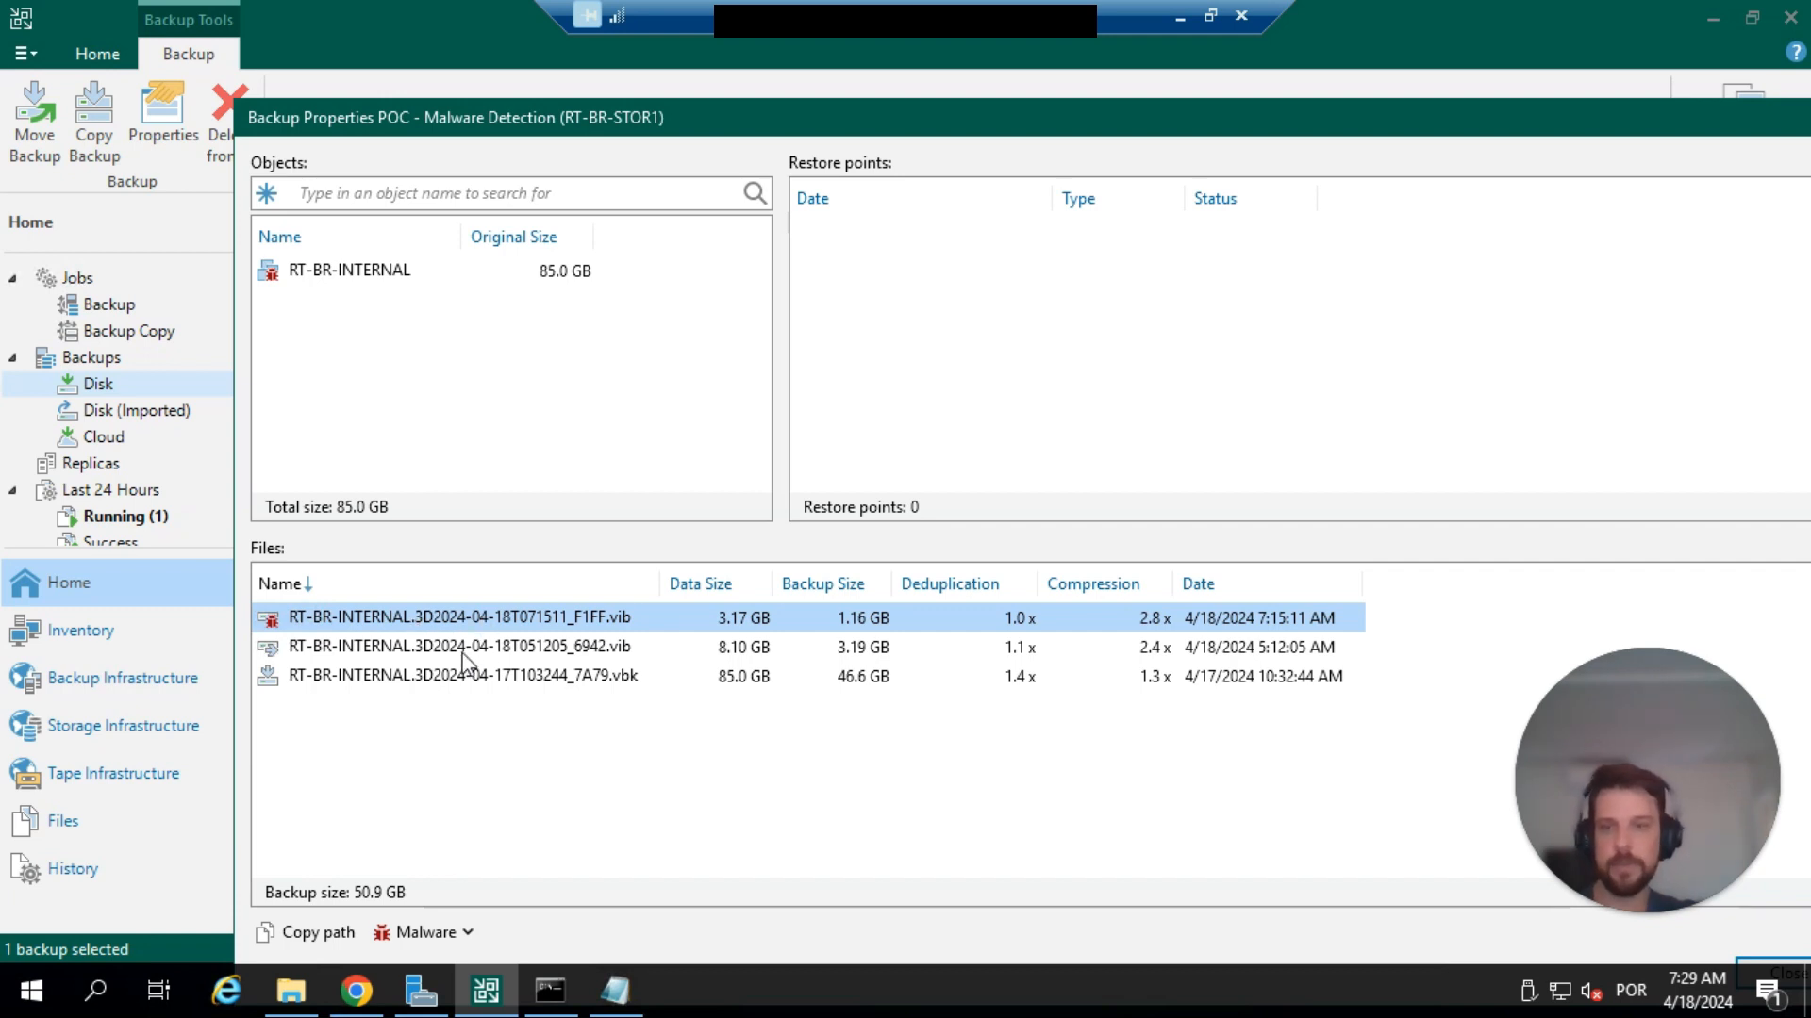
click(463, 649)
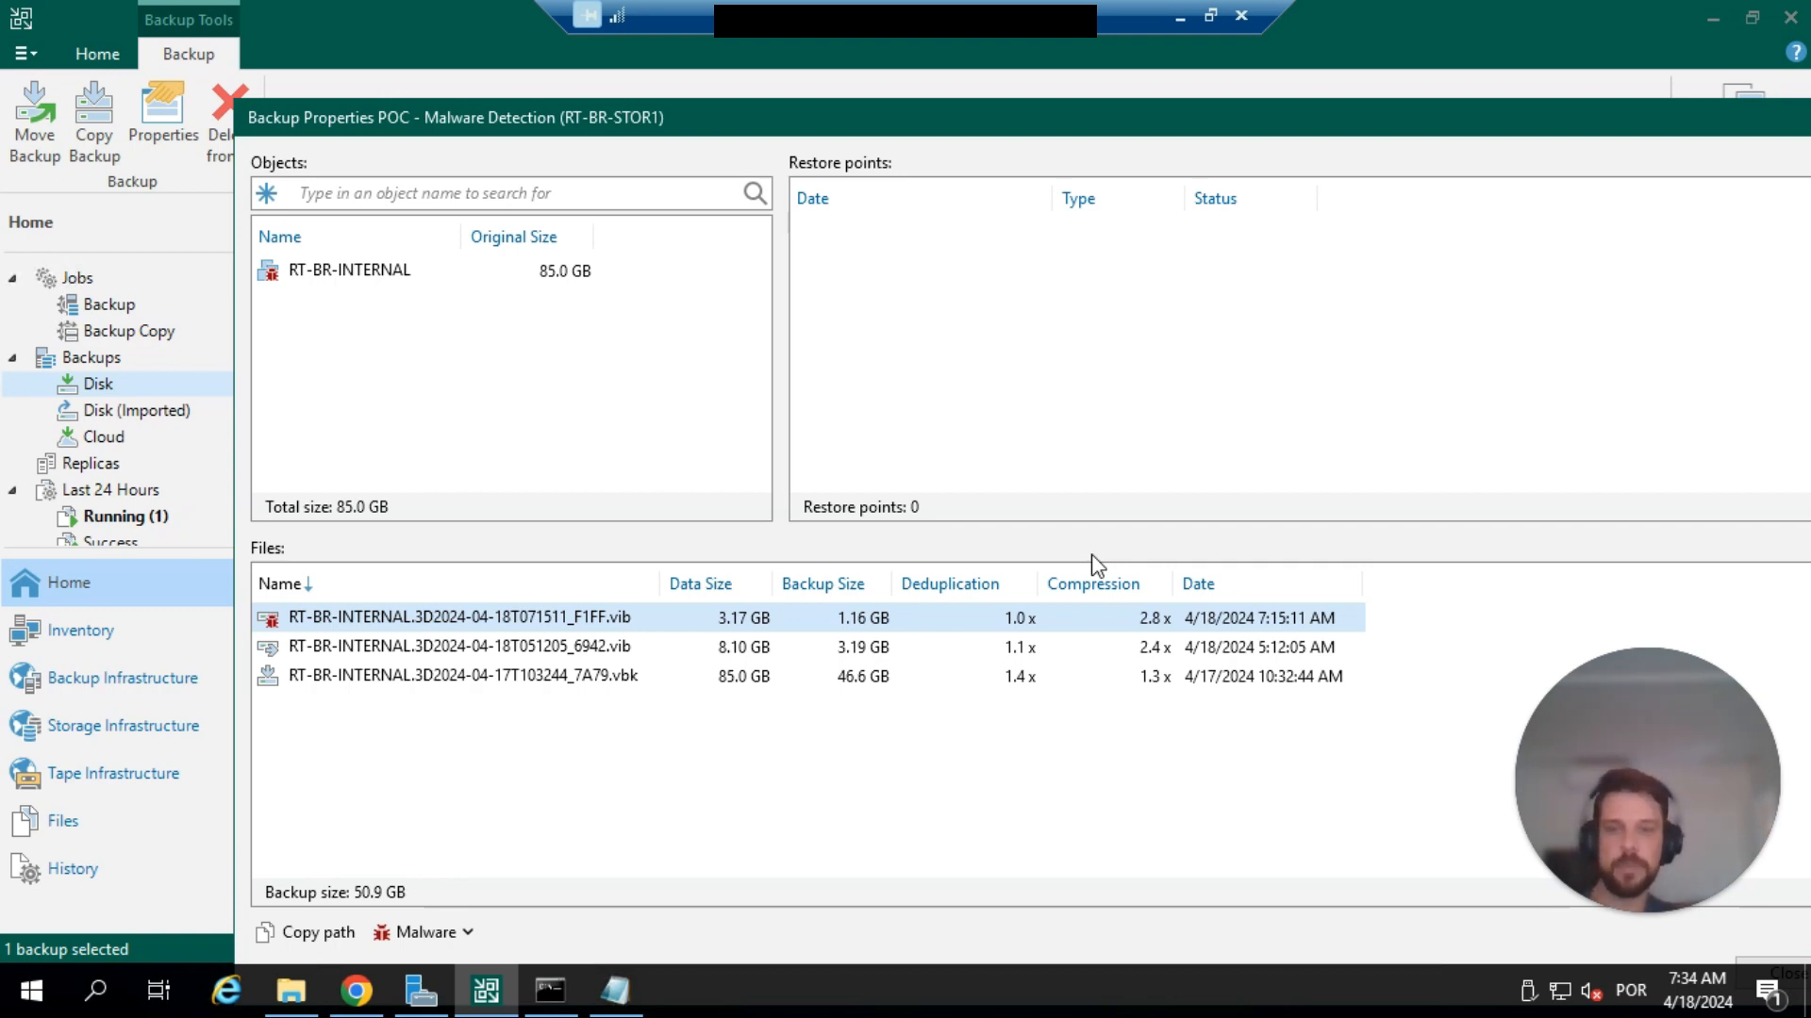
click(869, 744)
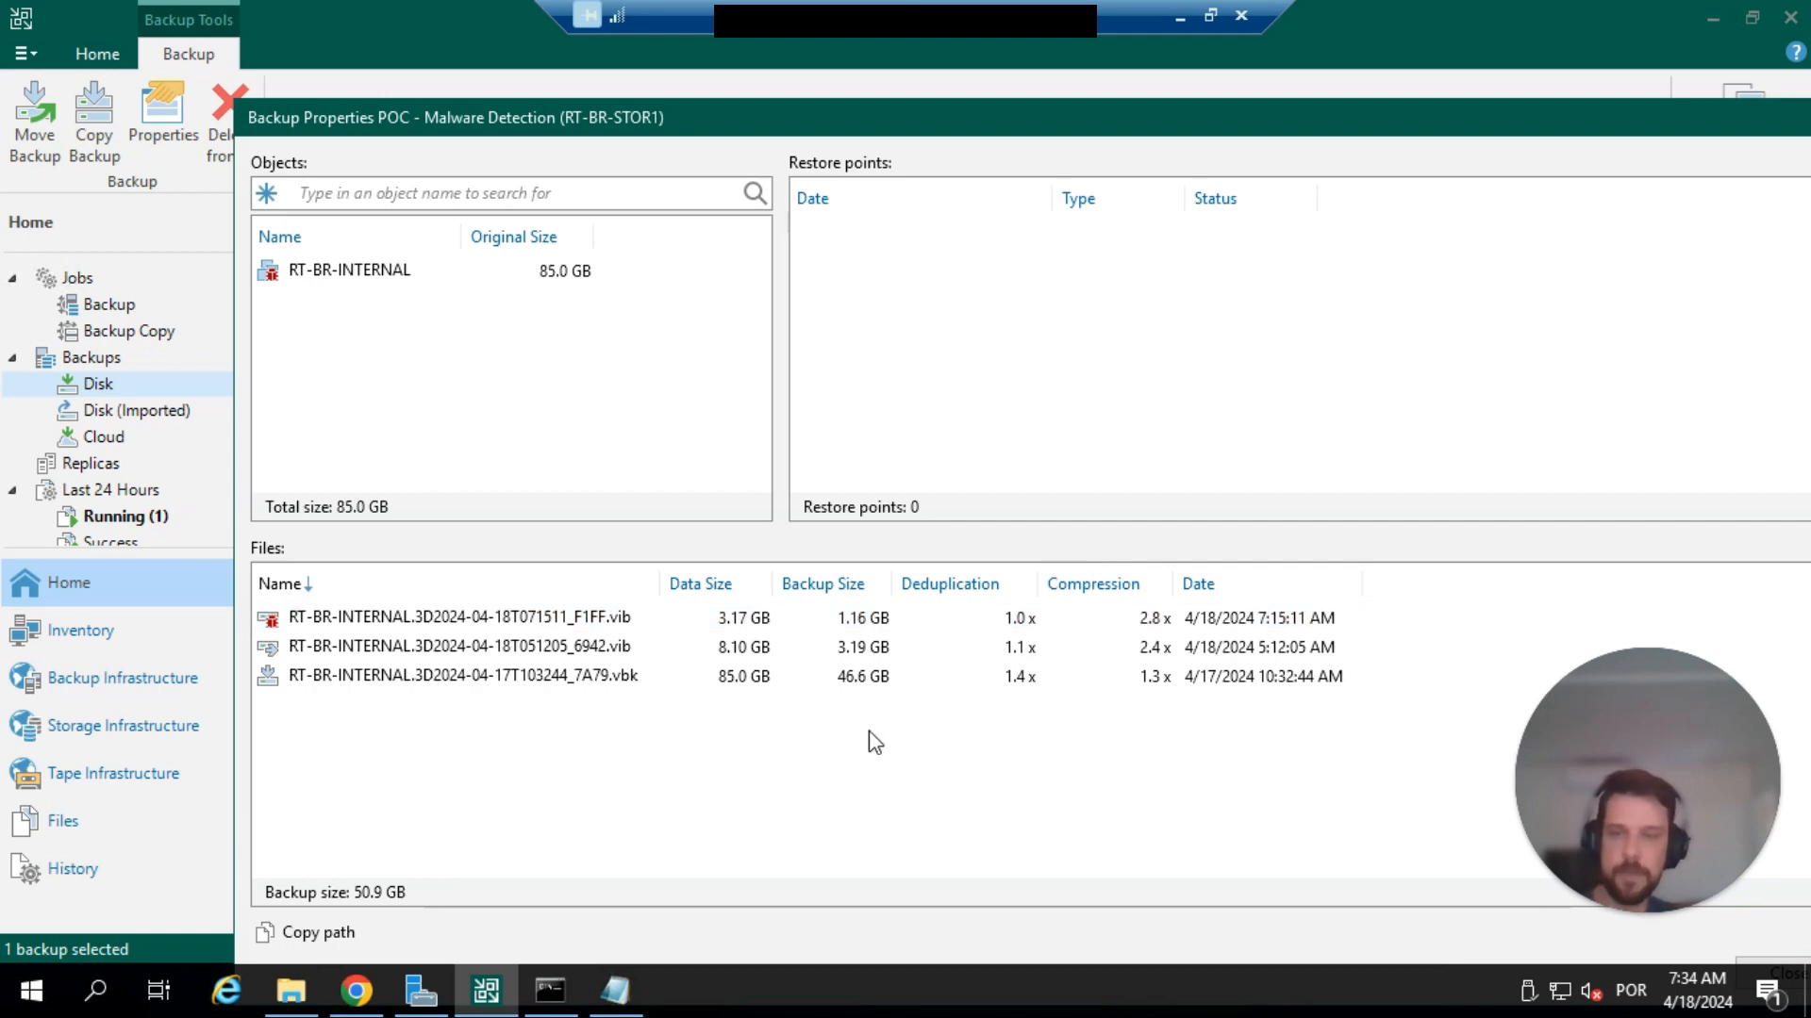
key(Escape)
Open the Scan Backup settings for the RT-BR-INTERNAL machine under the POC - Malware Detection backup.
right_click(464, 300)
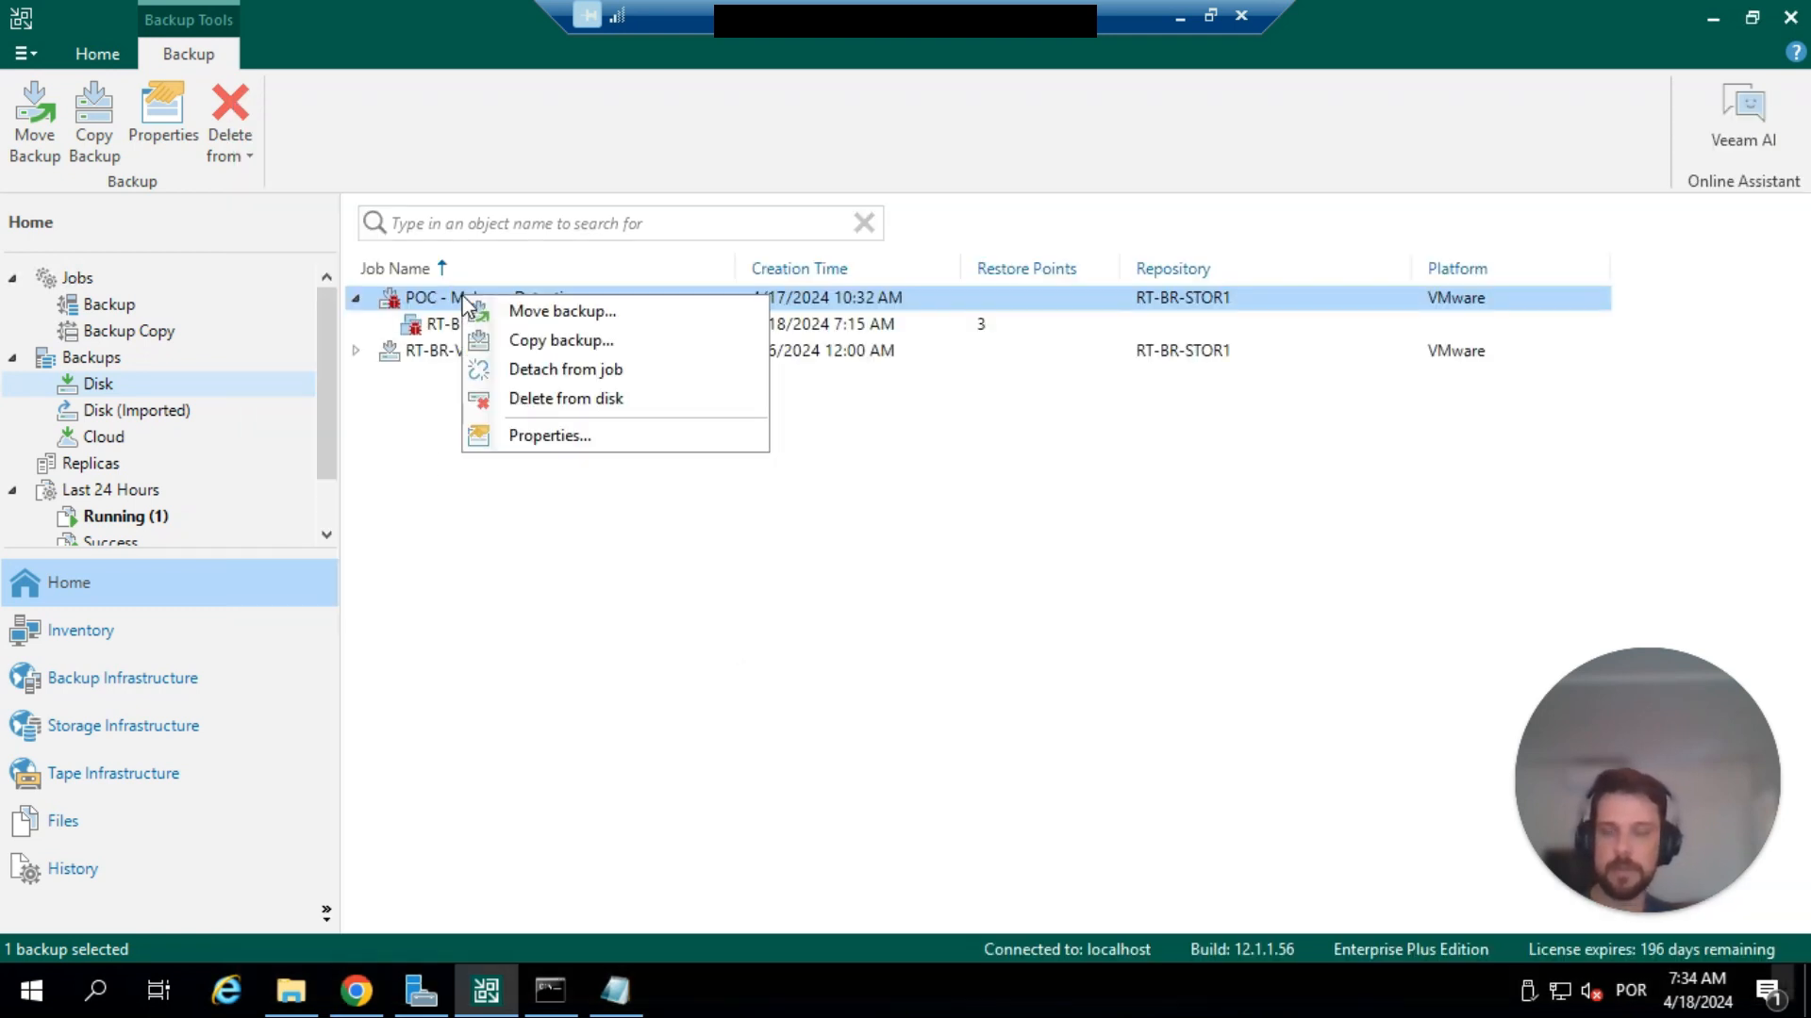
right_click(421, 327)
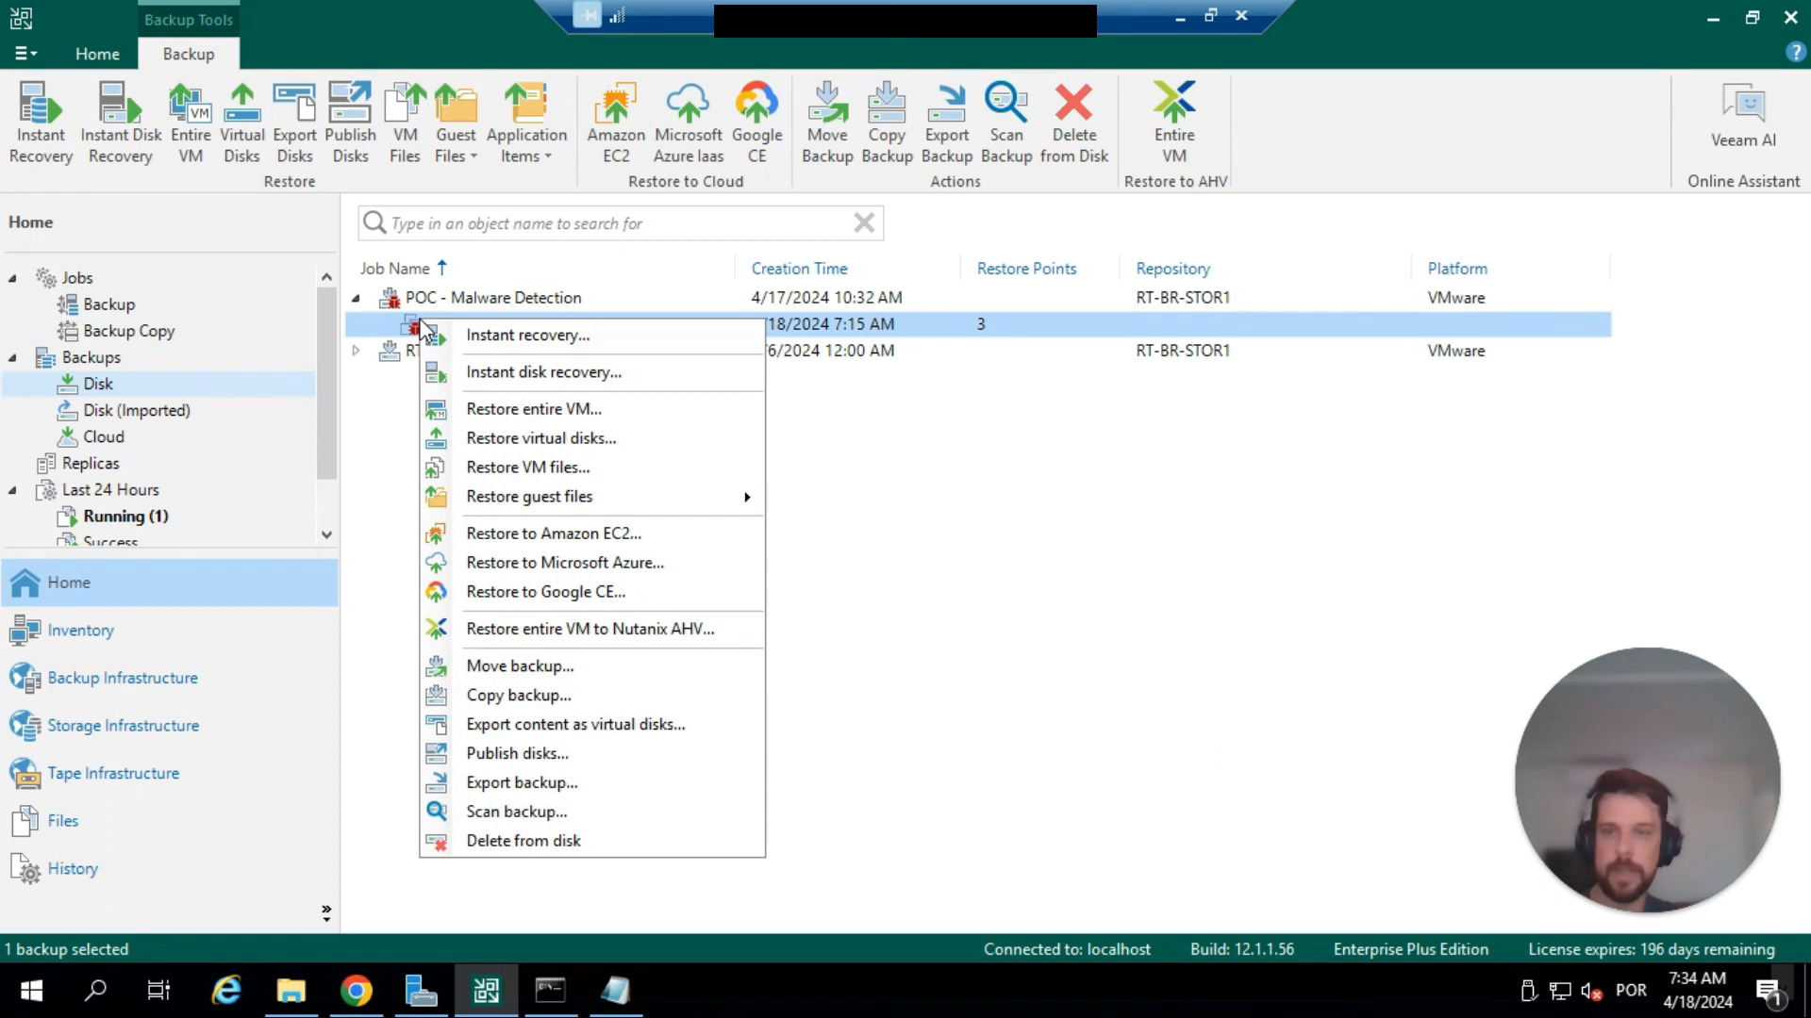
click(517, 812)
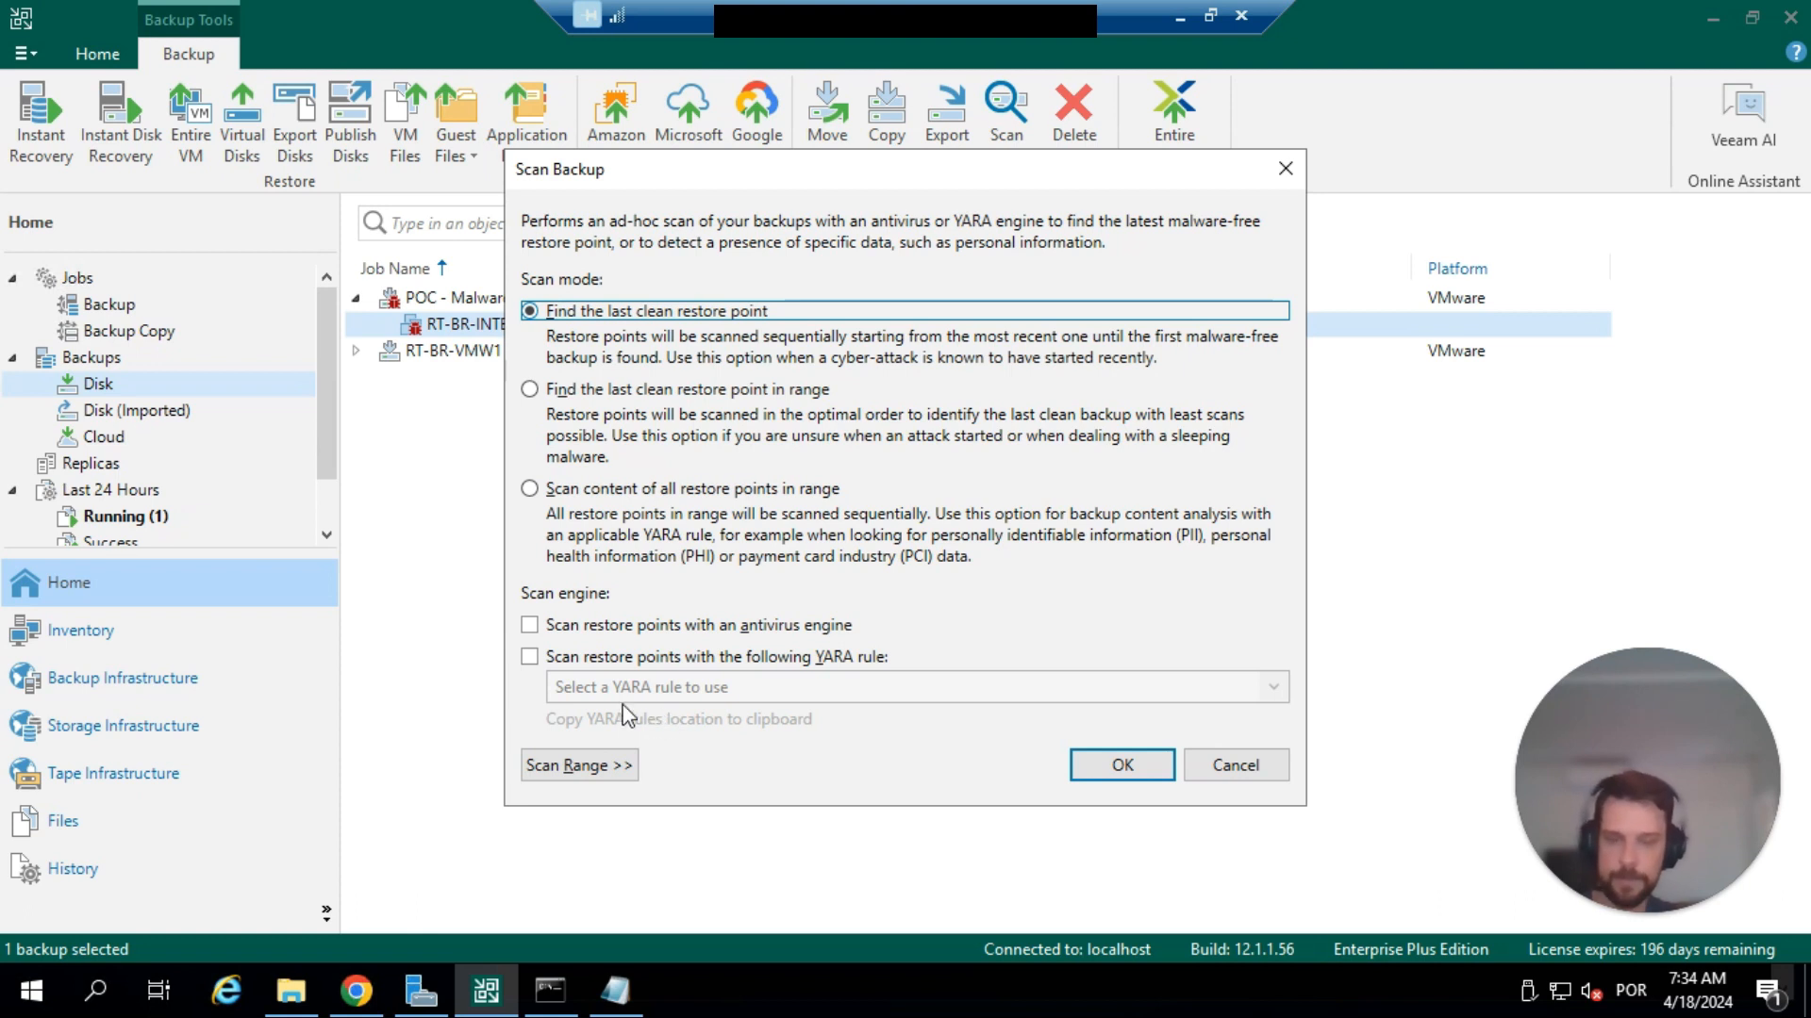
View the rule files in C:\Program Files\Veeam\Backup and Replication\Backup\YaraRules, then close the folder window.
key(super+r)
text(\)
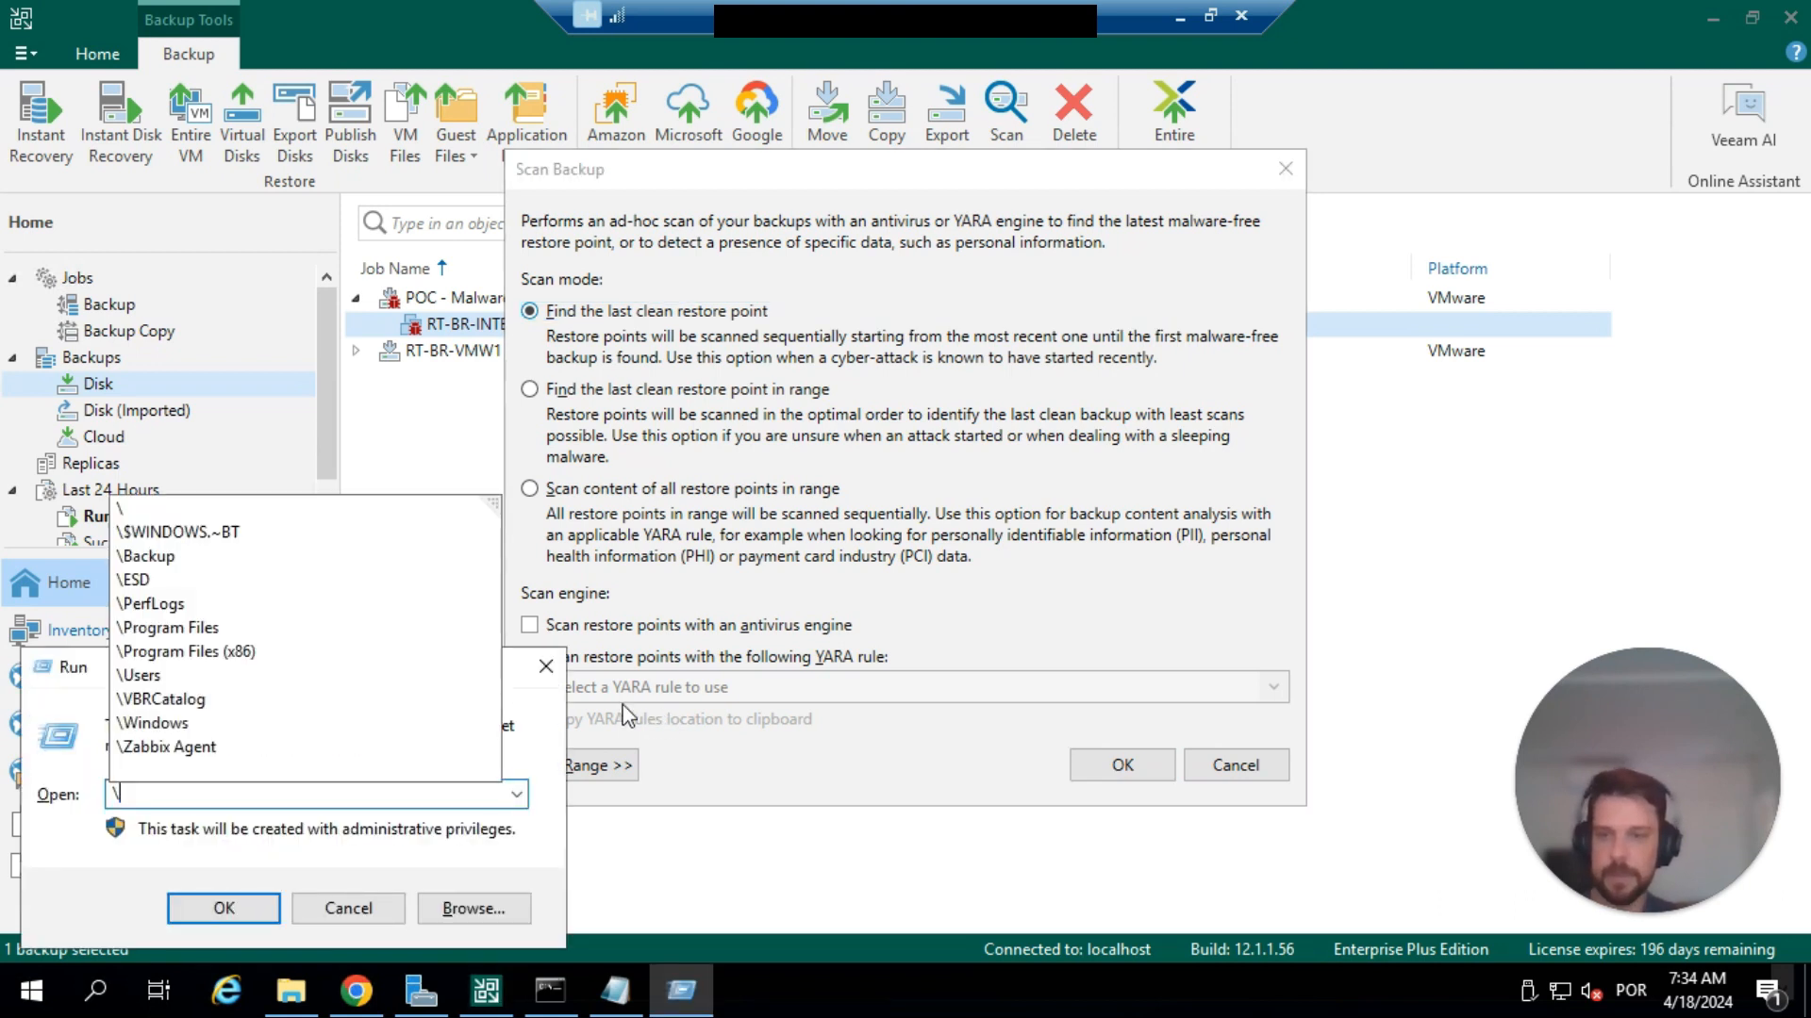
key(Return)
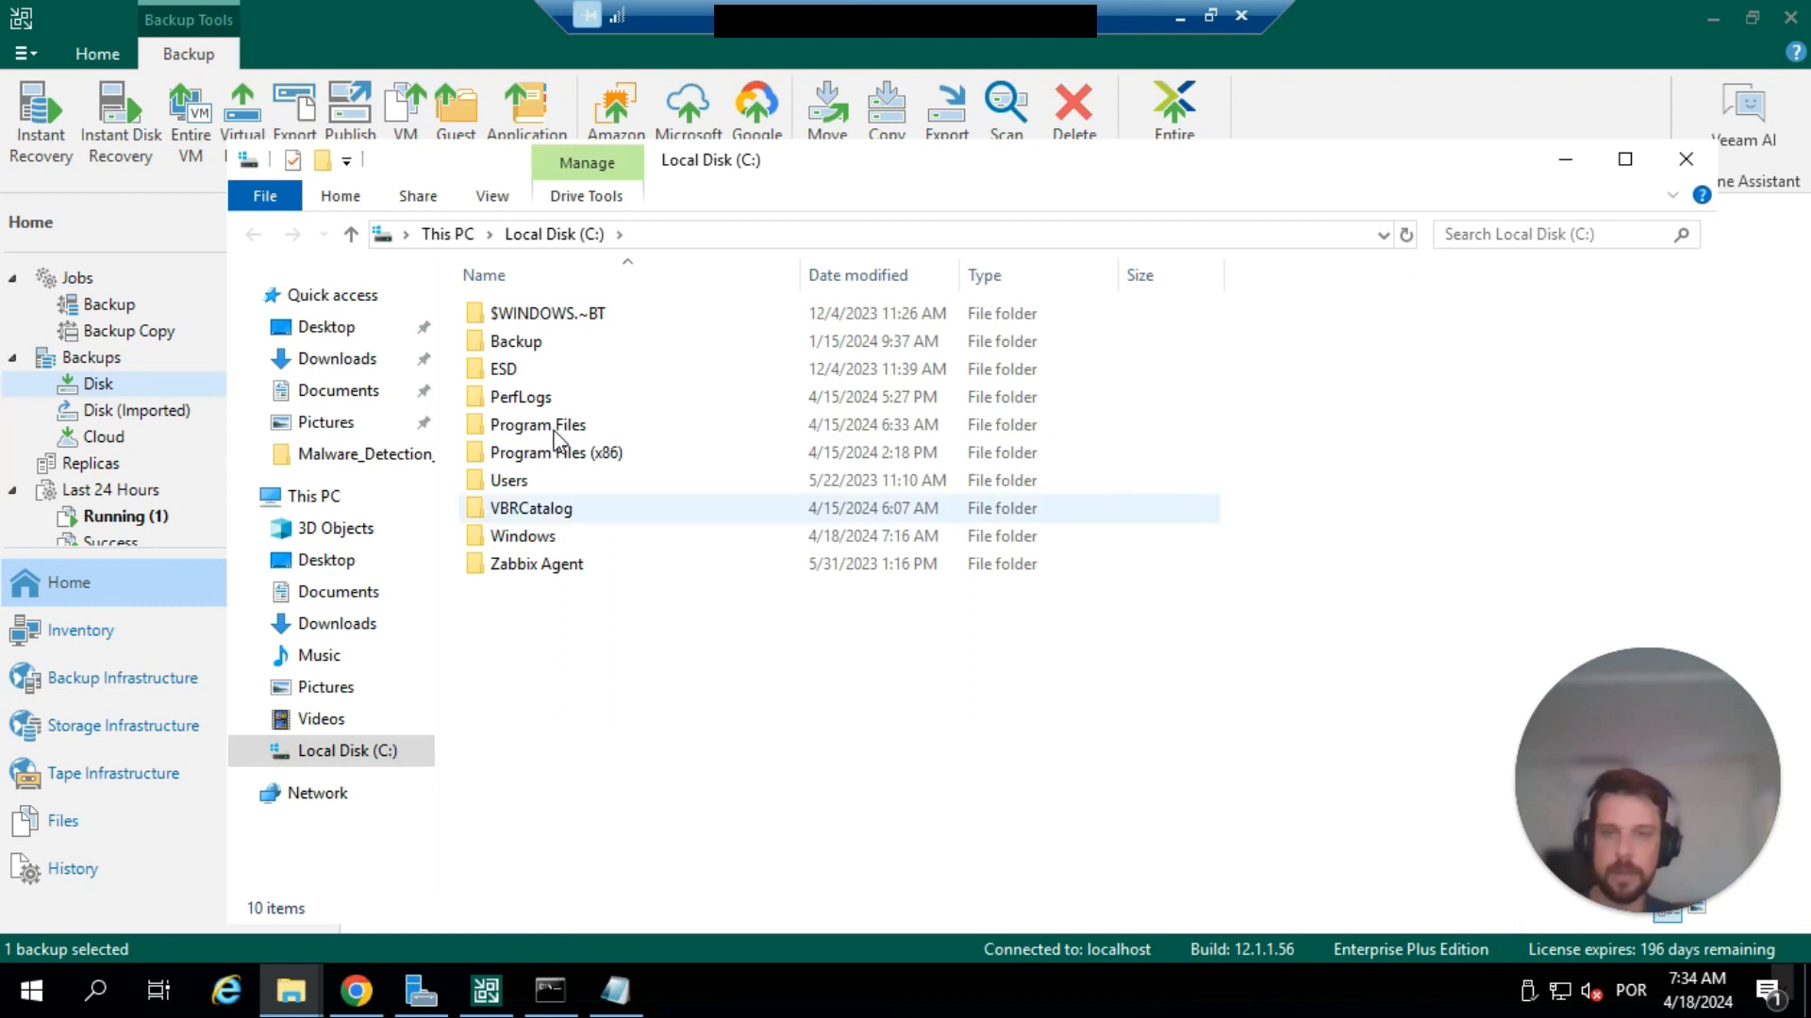
double_click(554, 430)
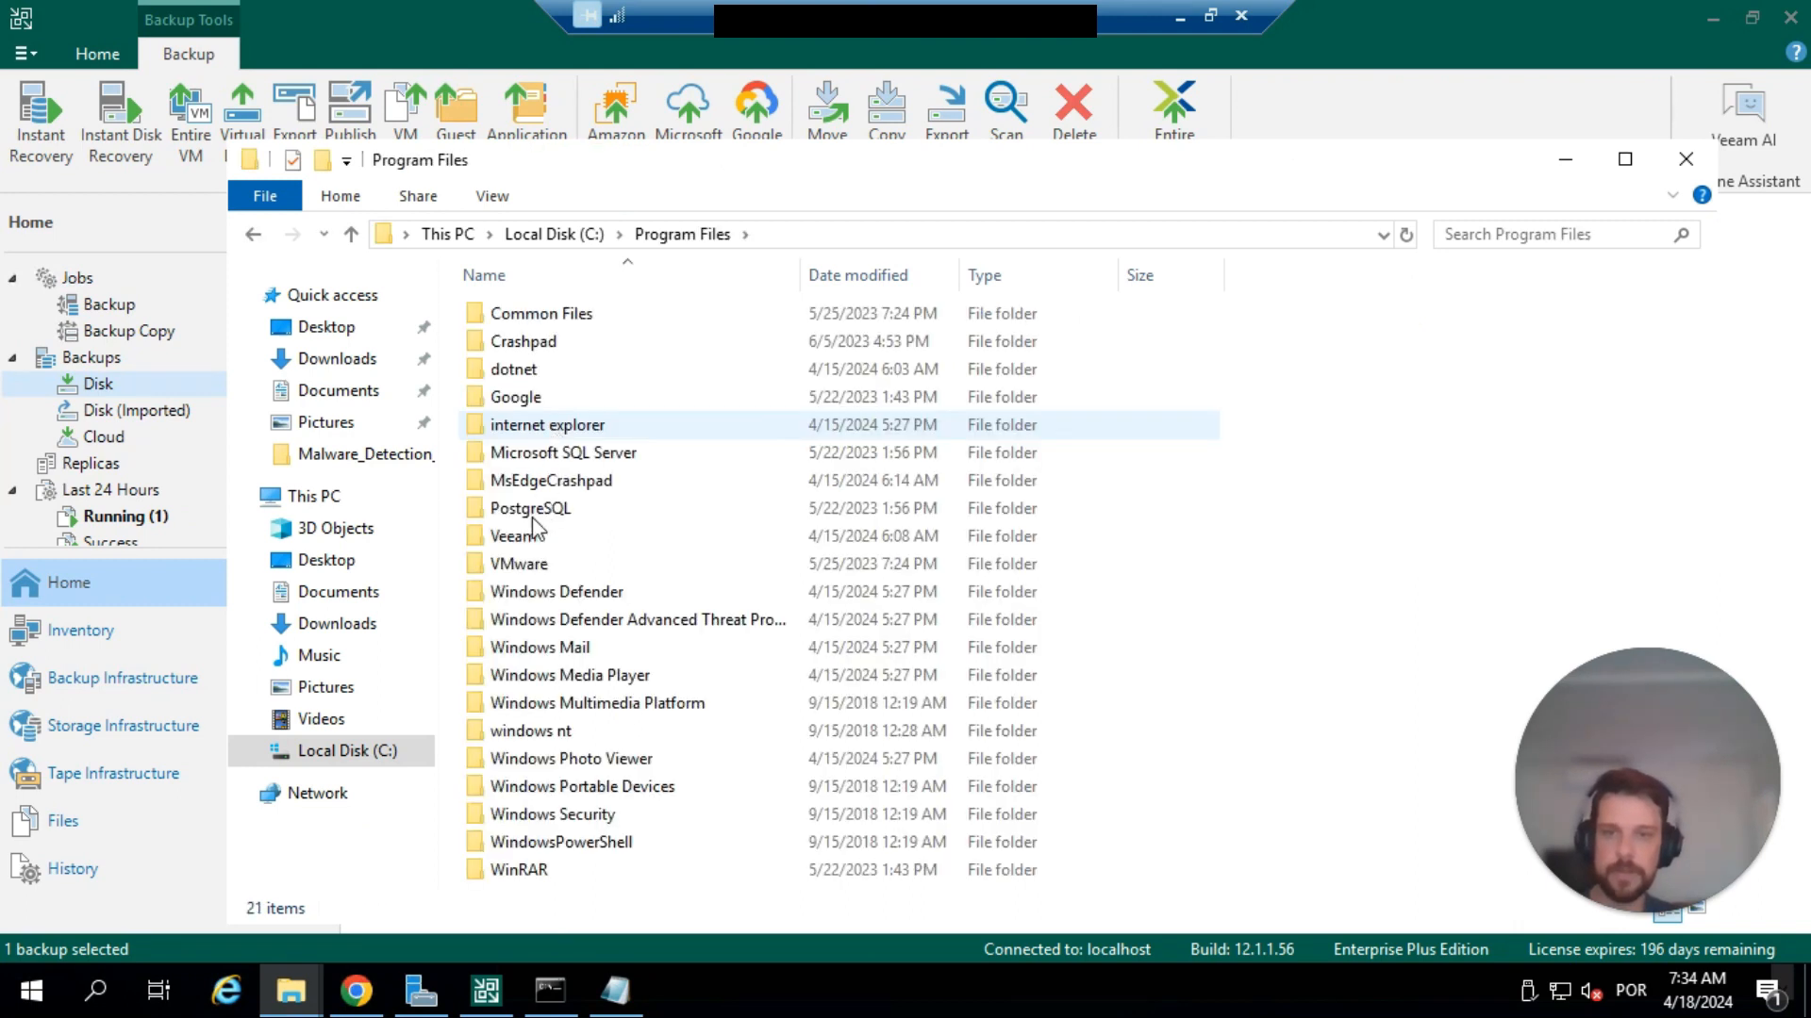
double_click(530, 537)
double_click(536, 315)
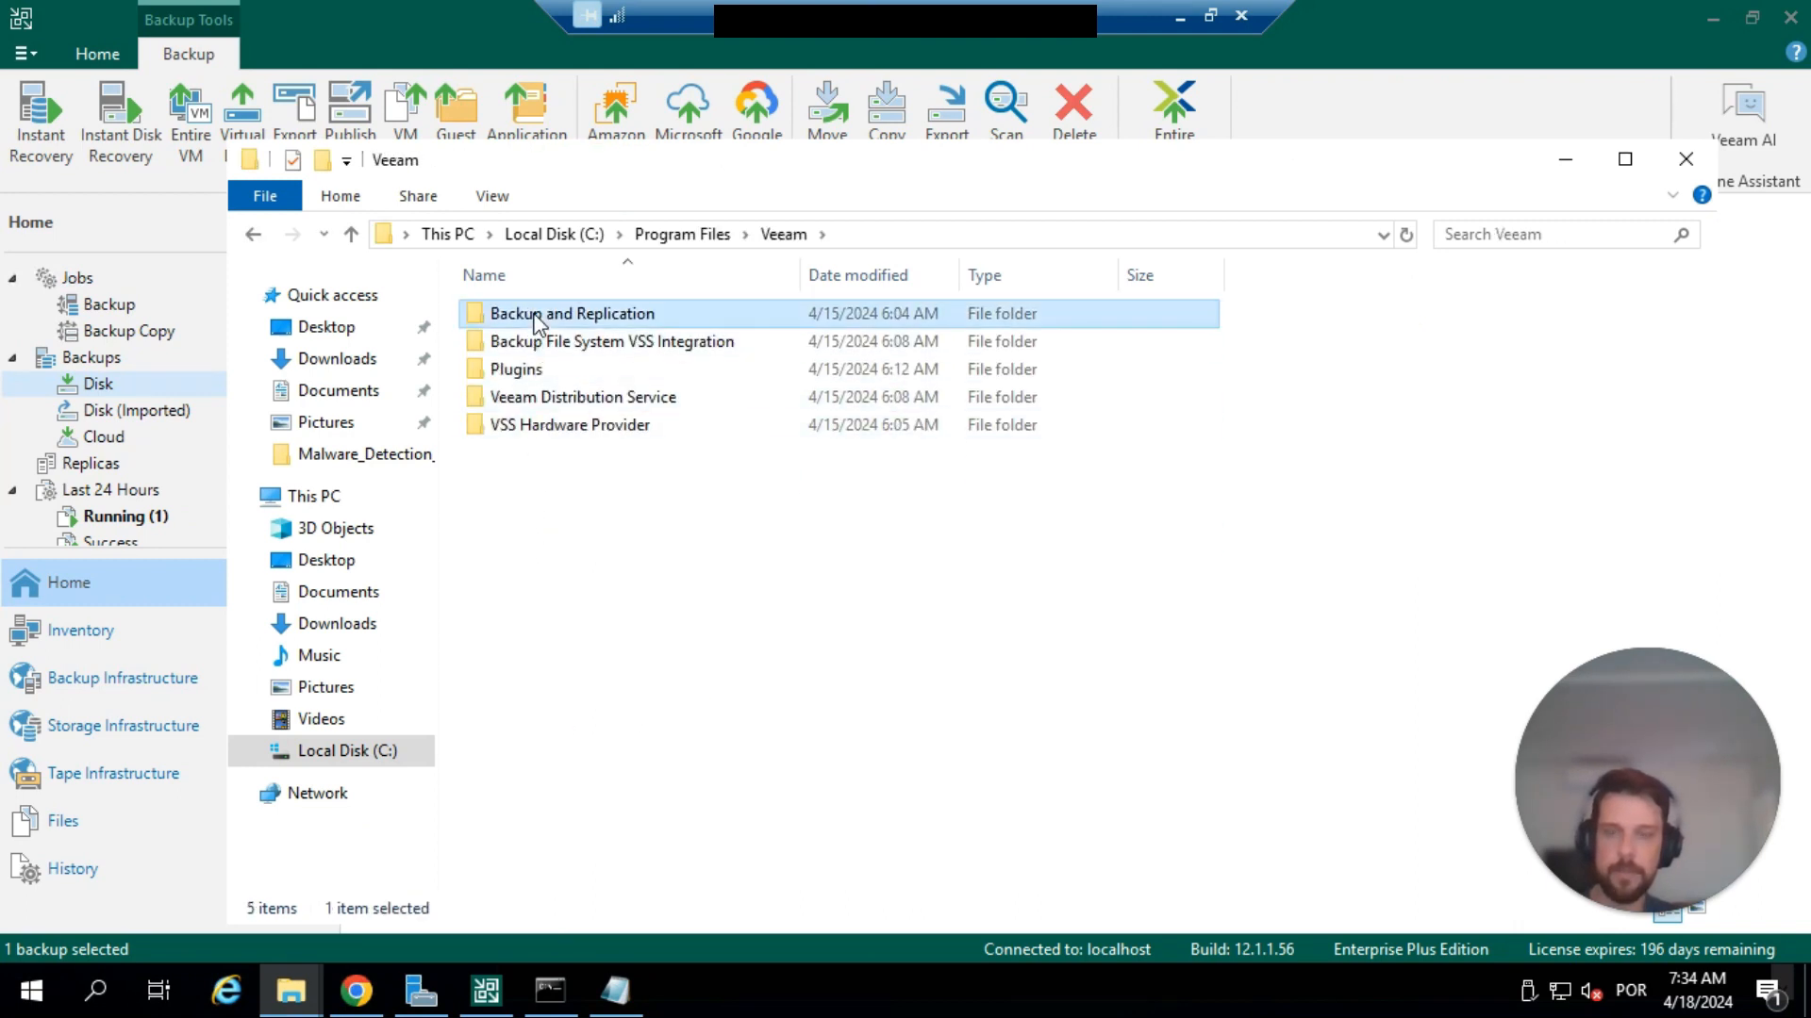
double_click(536, 318)
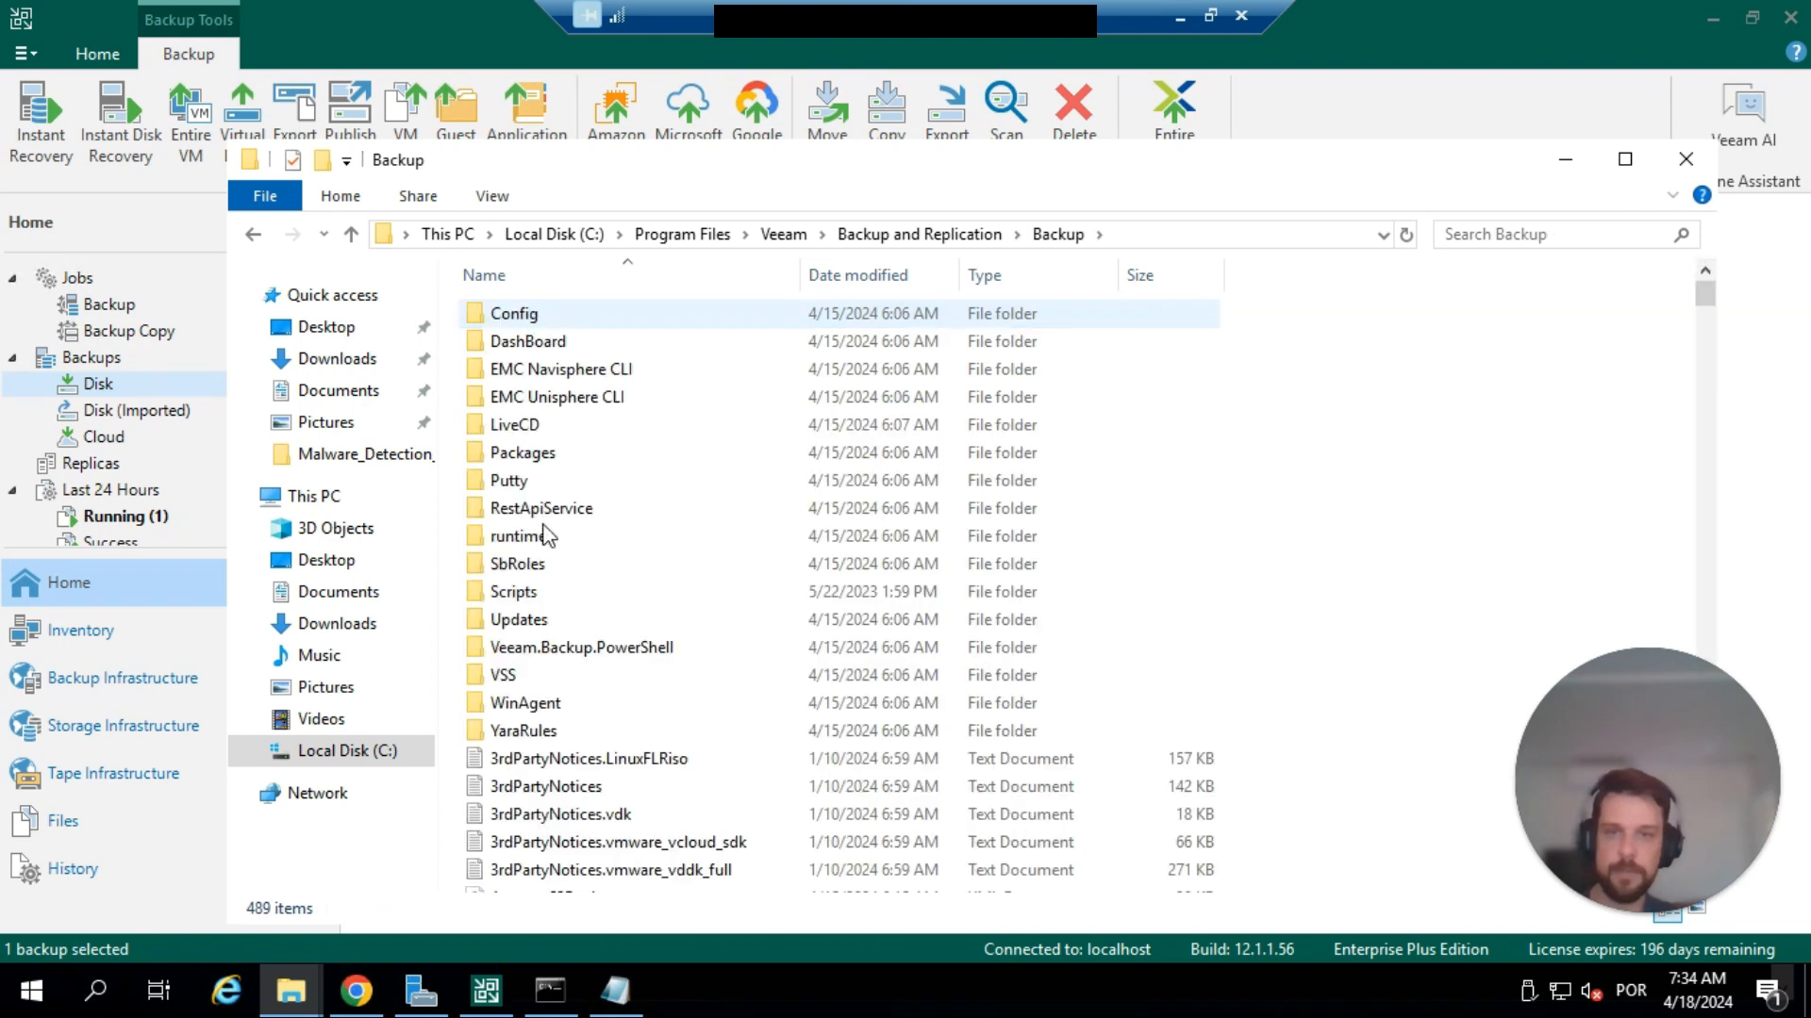
double_click(521, 731)
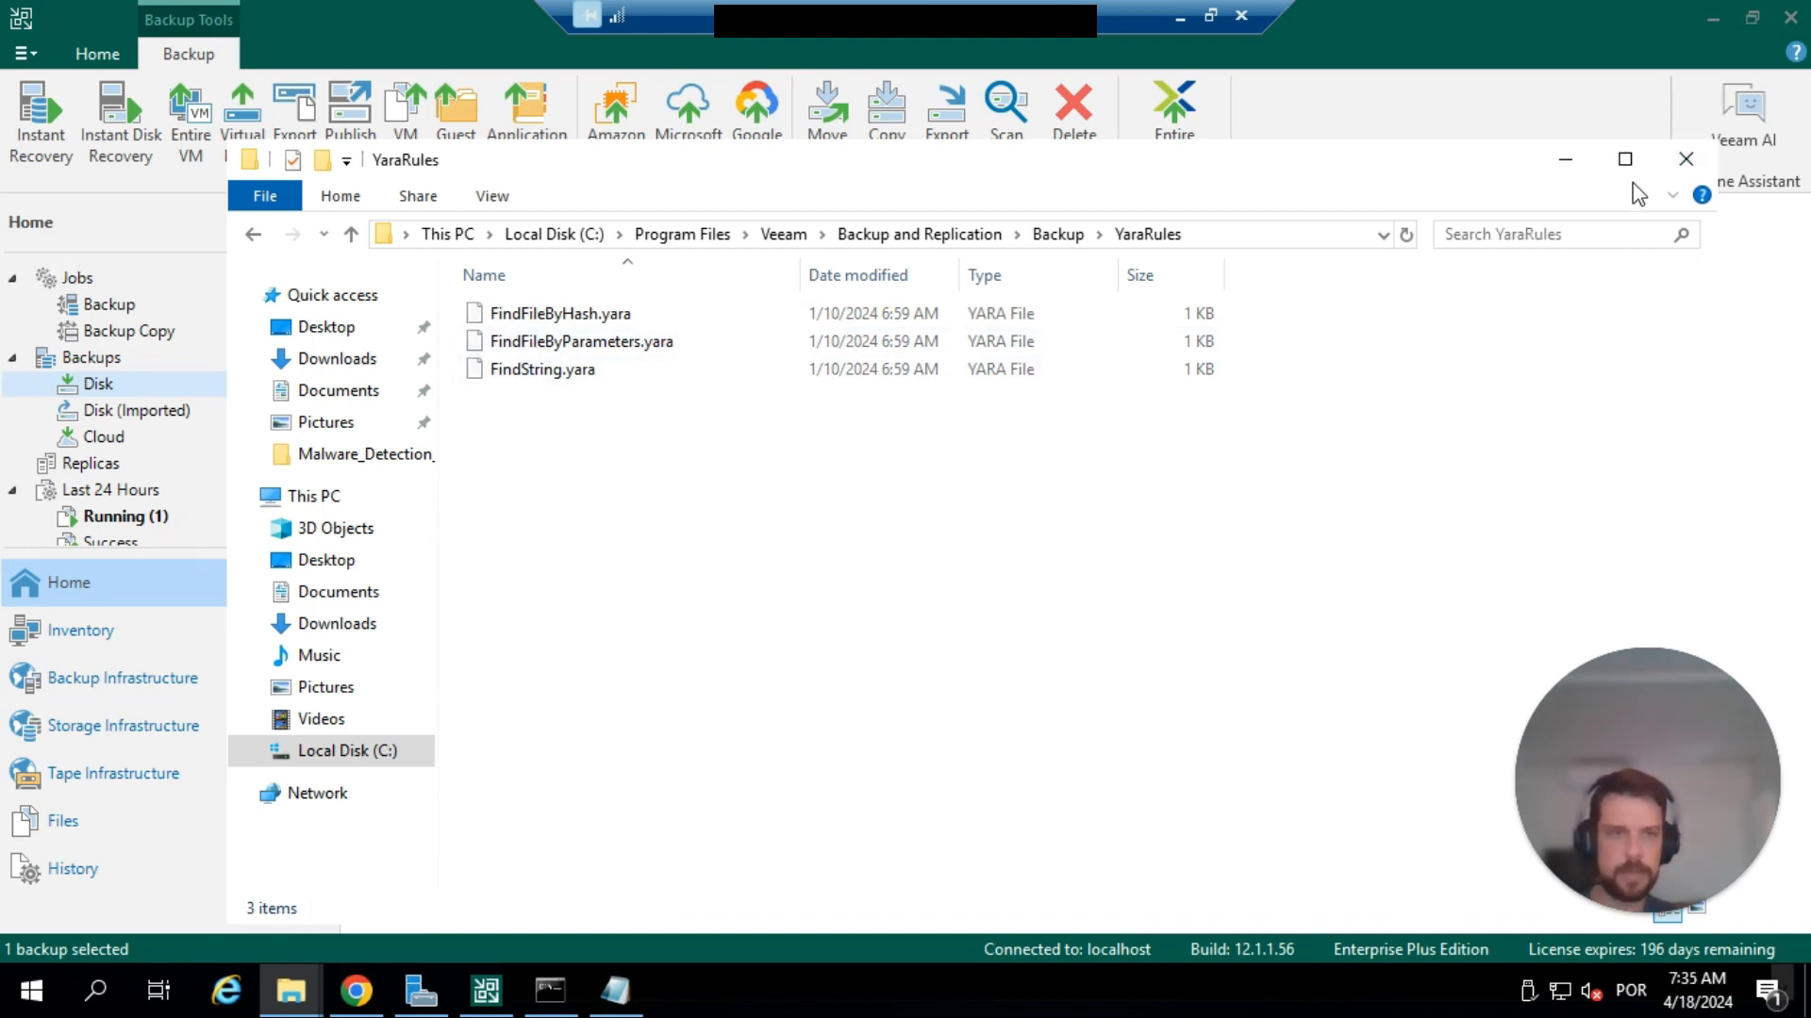
click(1686, 159)
Enable scanning restore points with a YARA rule and open the list of available rules.
click(637, 657)
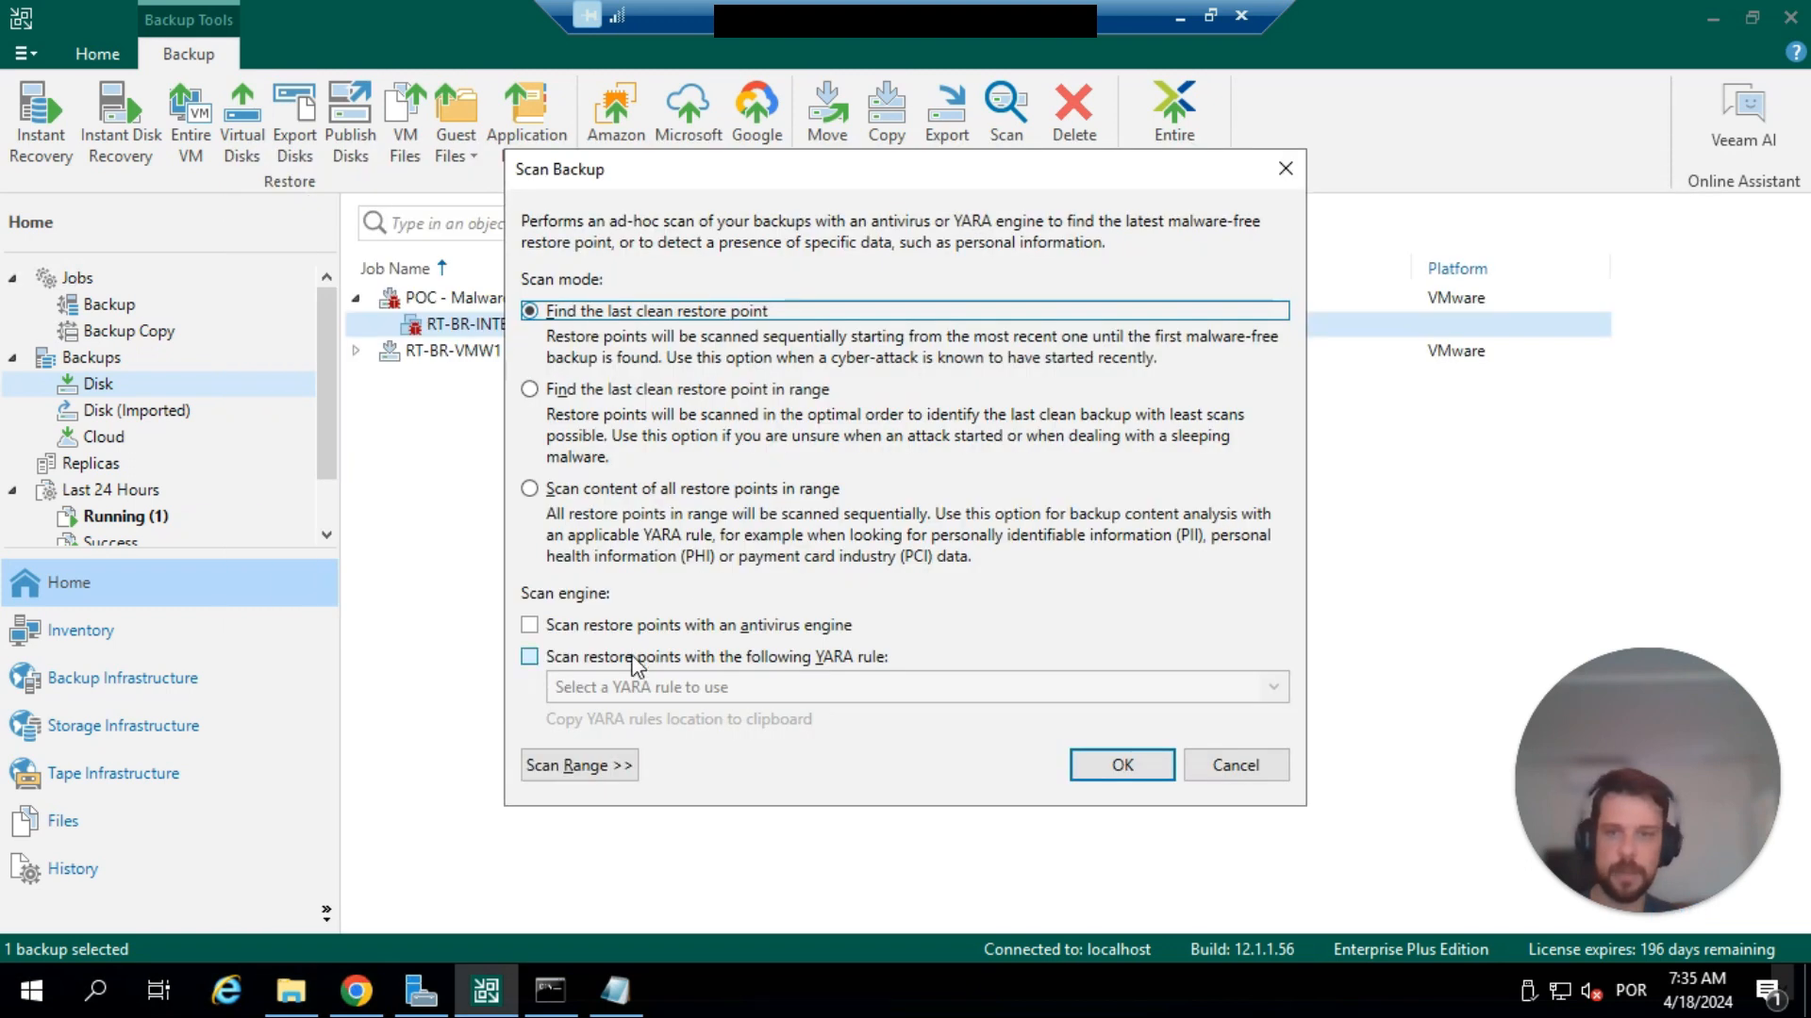
click(690, 689)
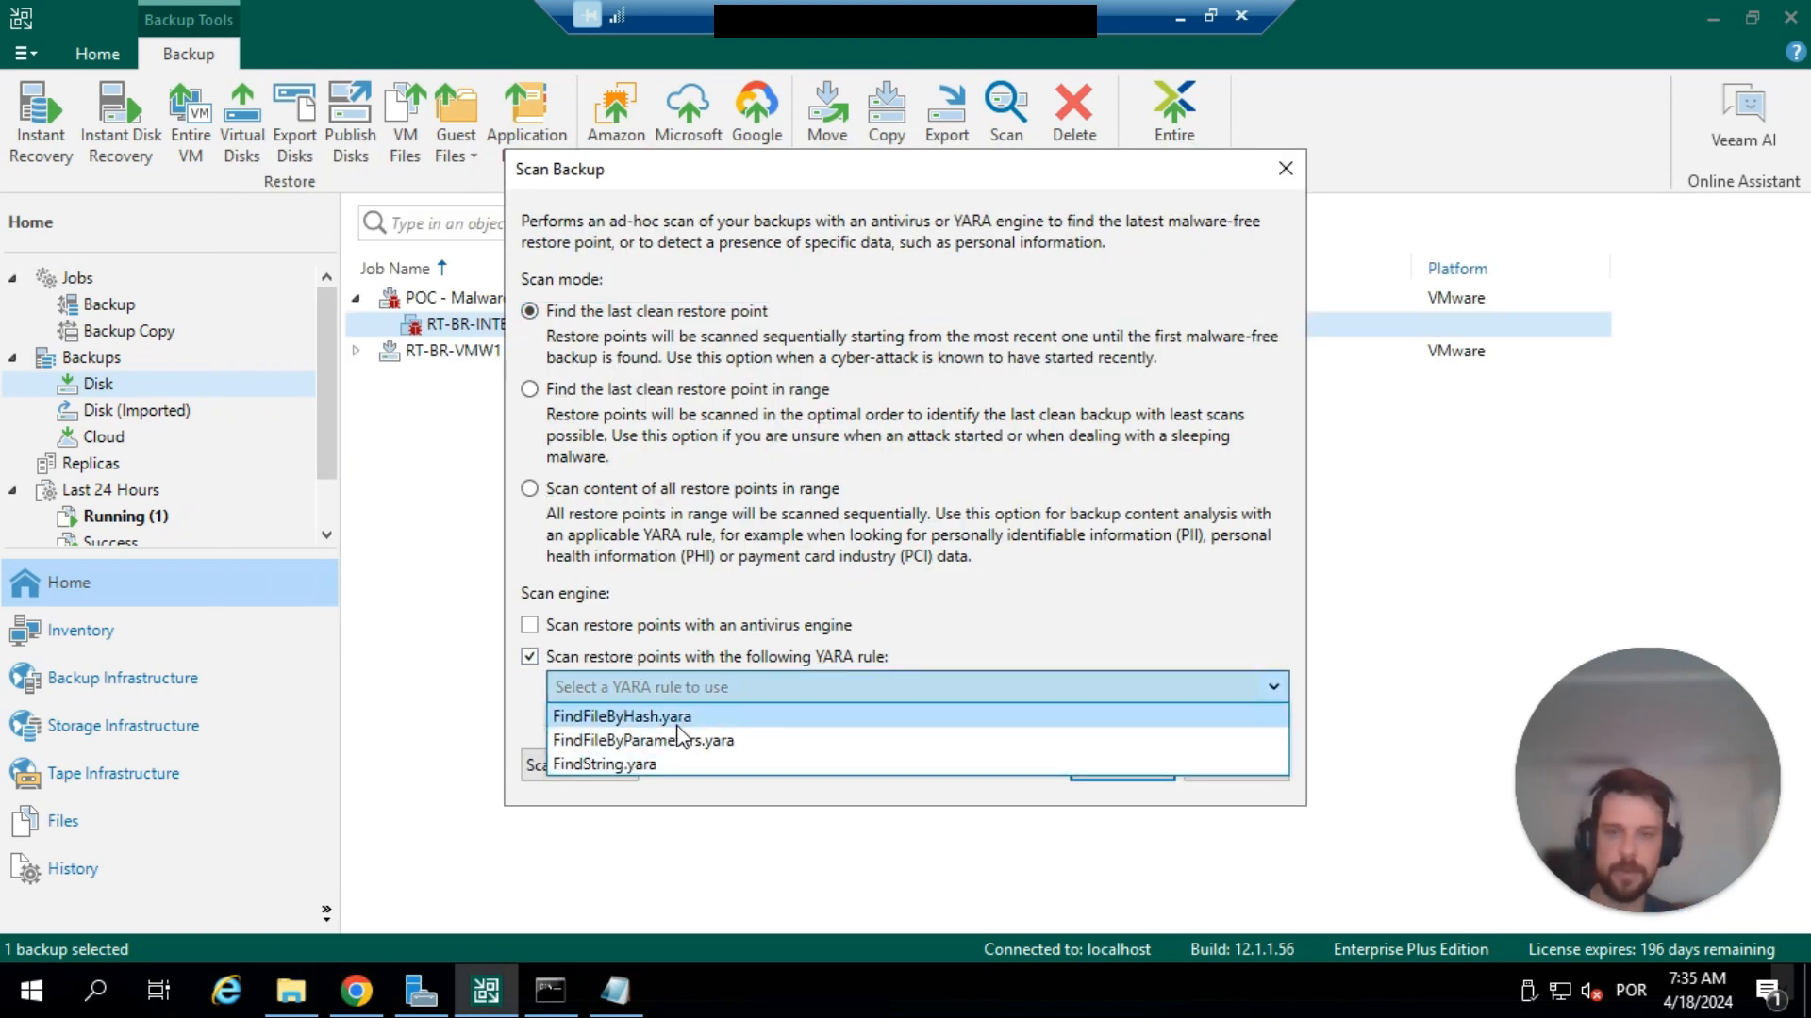